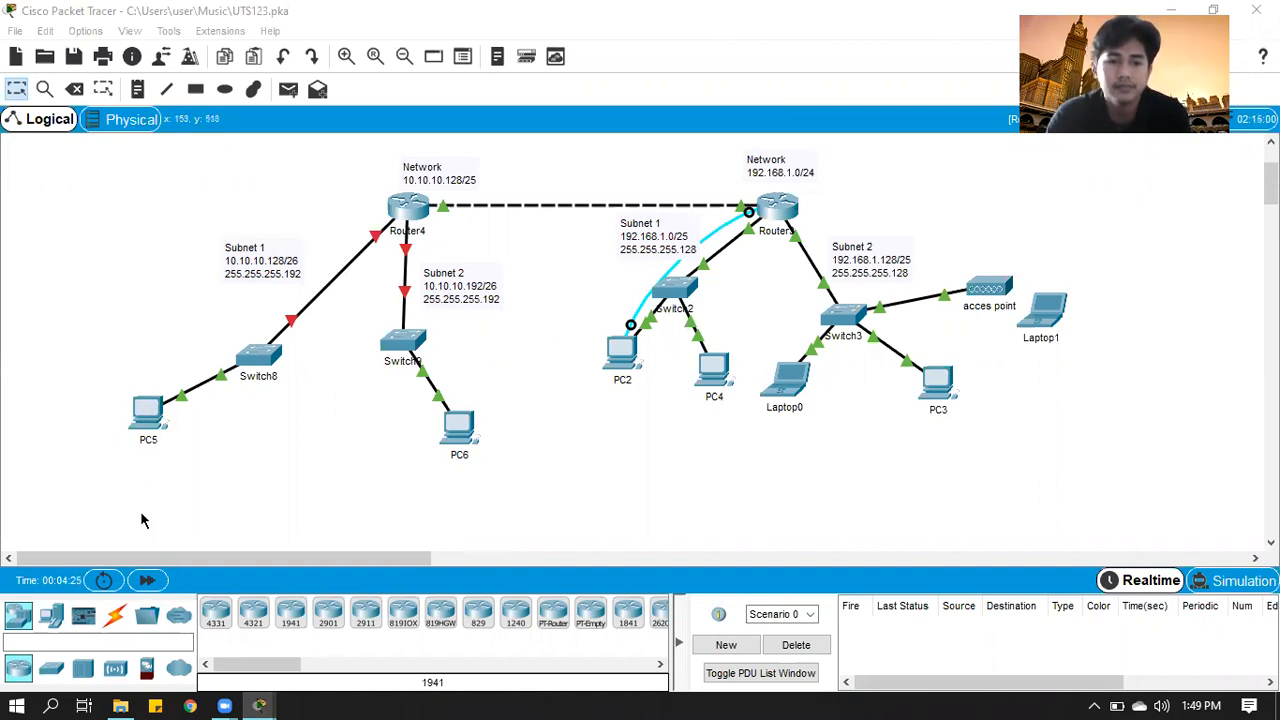
Show the available cable types and read the activity guide's subnetting instructions for Router4
left_click(115, 613)
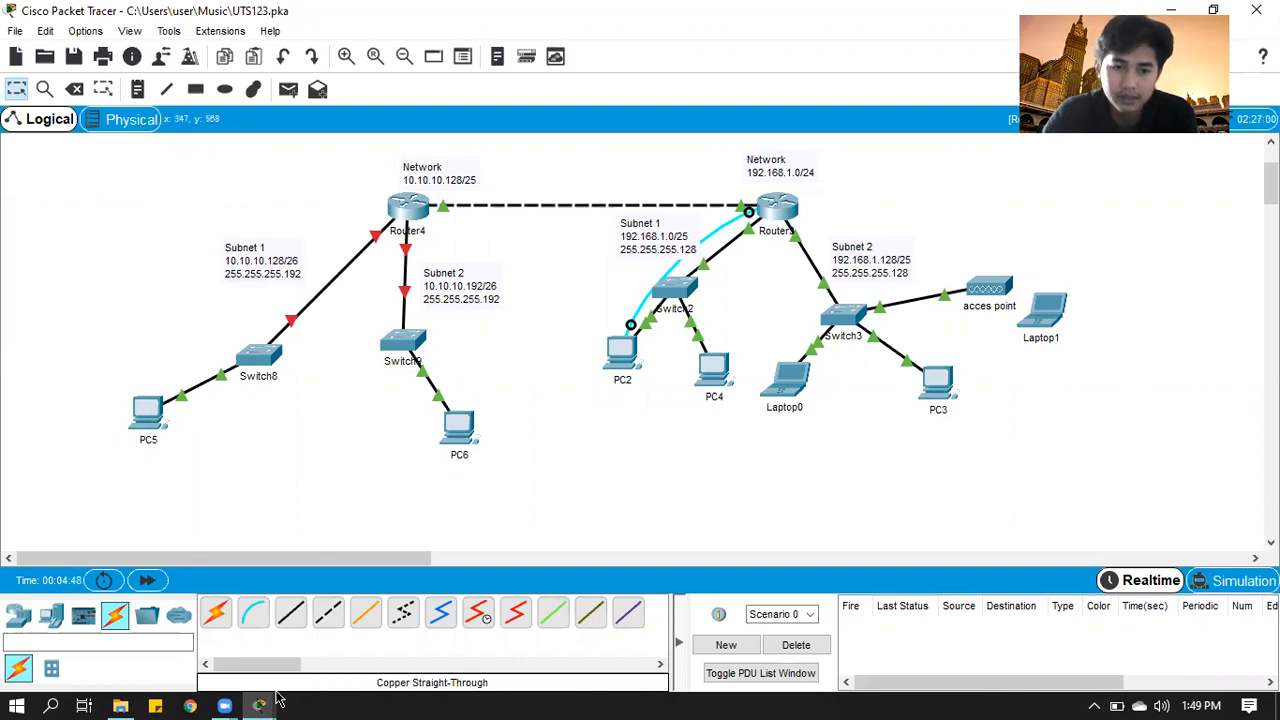
mouse_move(262, 695)
left_click(155, 625)
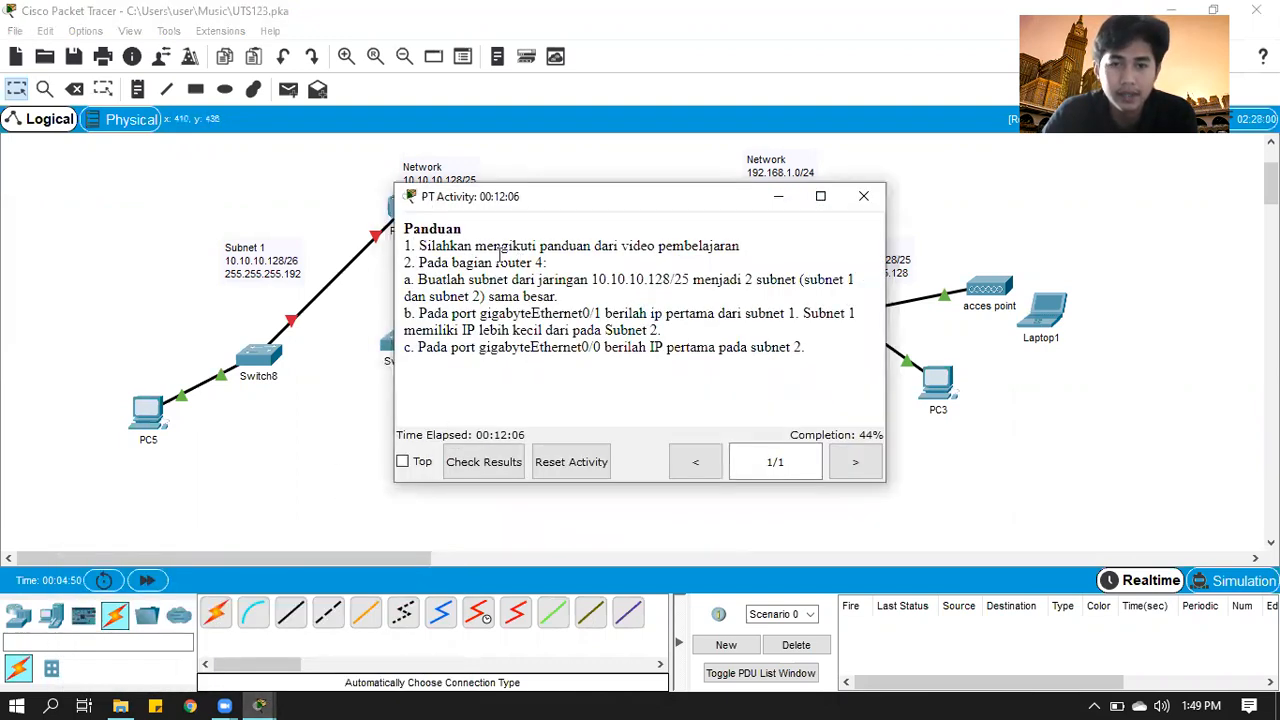
left_click(778, 196)
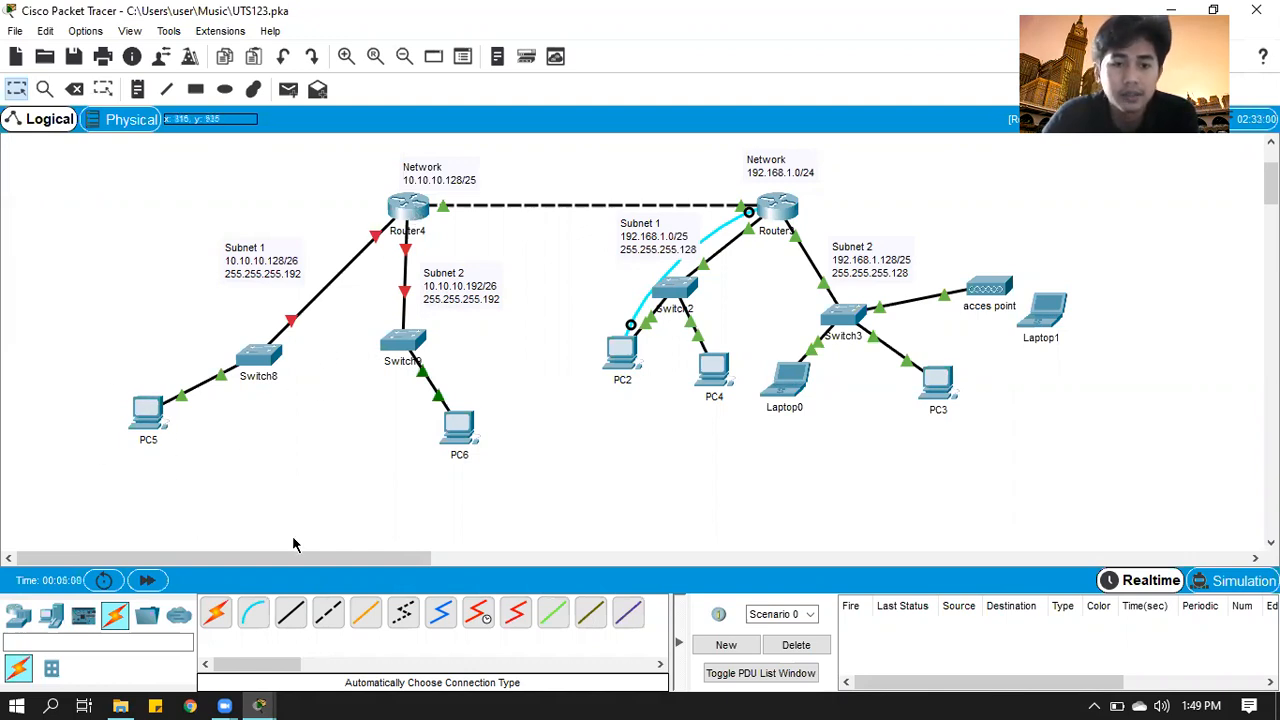
Connect PC5 to Router4's Console port with a console cable
left_click(253, 612)
left_click(163, 415)
left_click(195, 424)
left_click(403, 218)
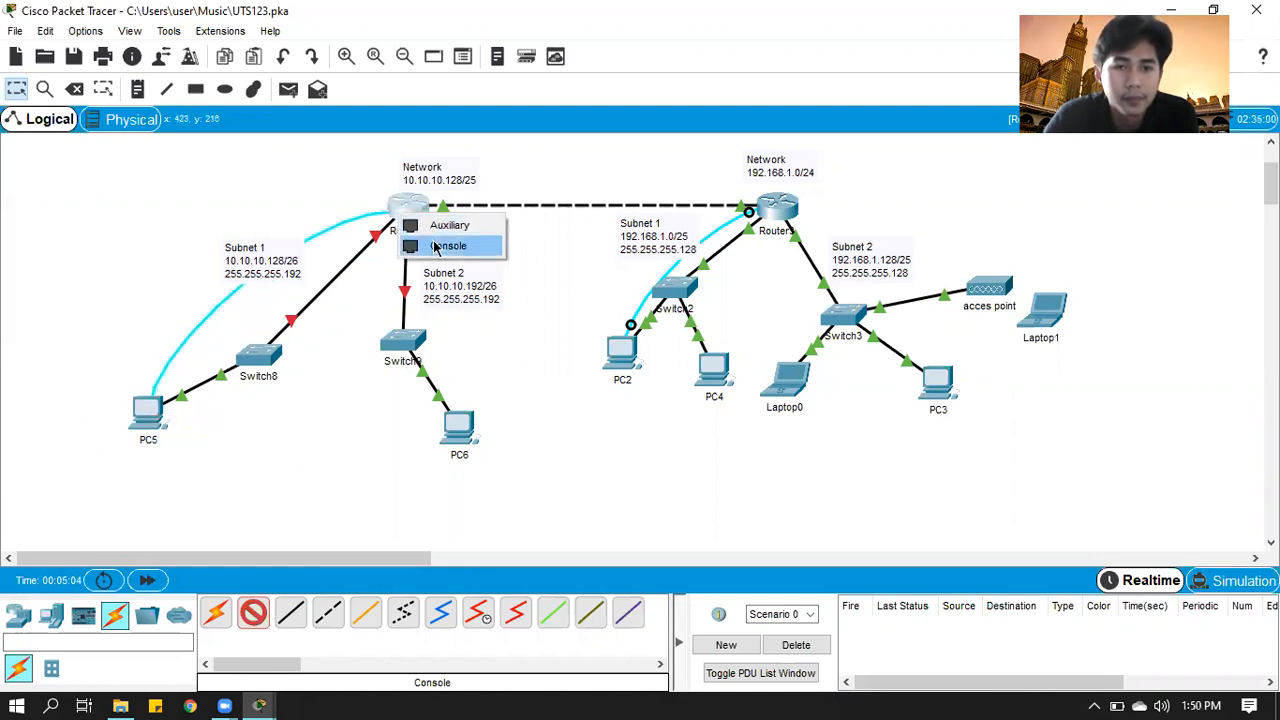
left_click(437, 245)
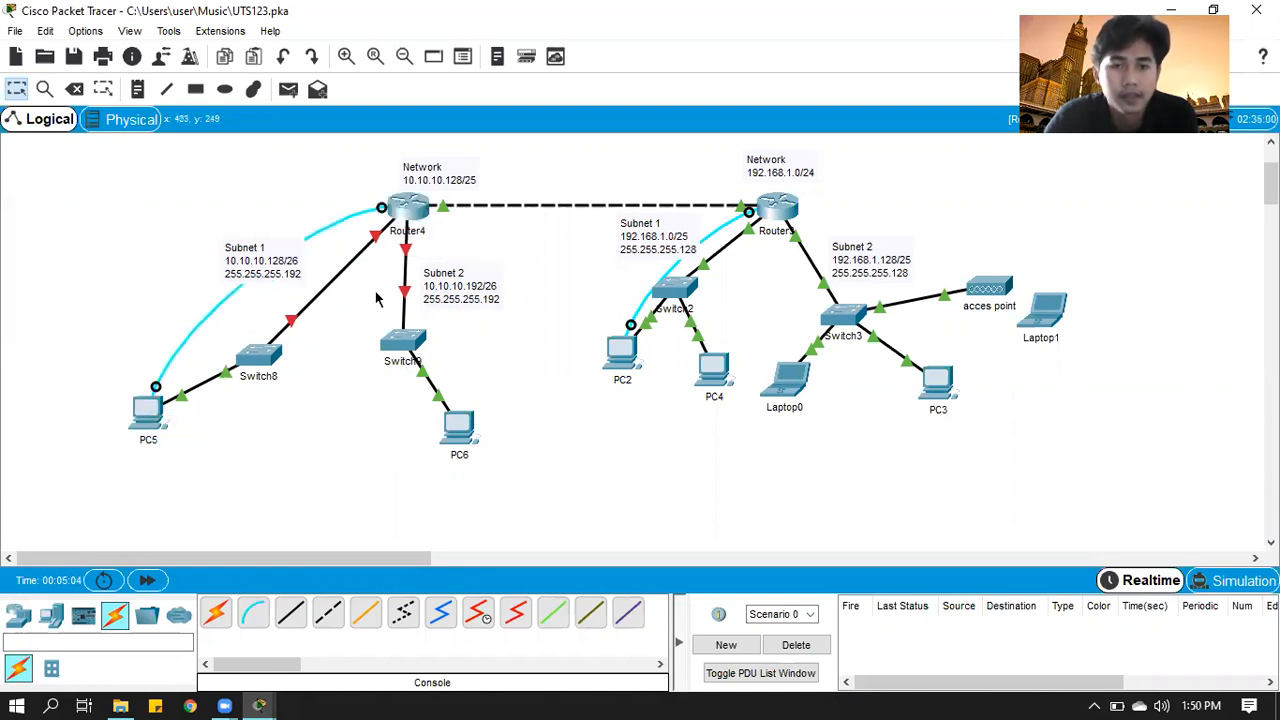
Start a terminal session to the router from PC5 using the default port configuration
left_click(150, 412)
left_click(527, 130)
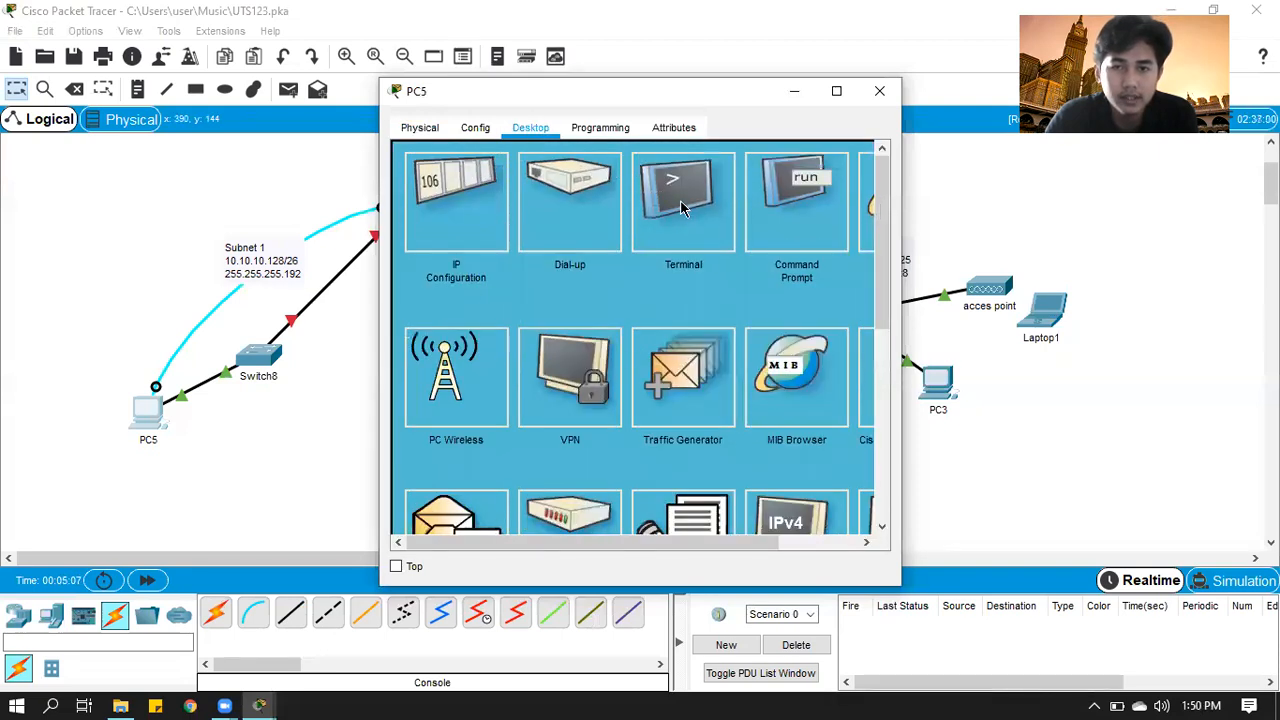
left_click(678, 220)
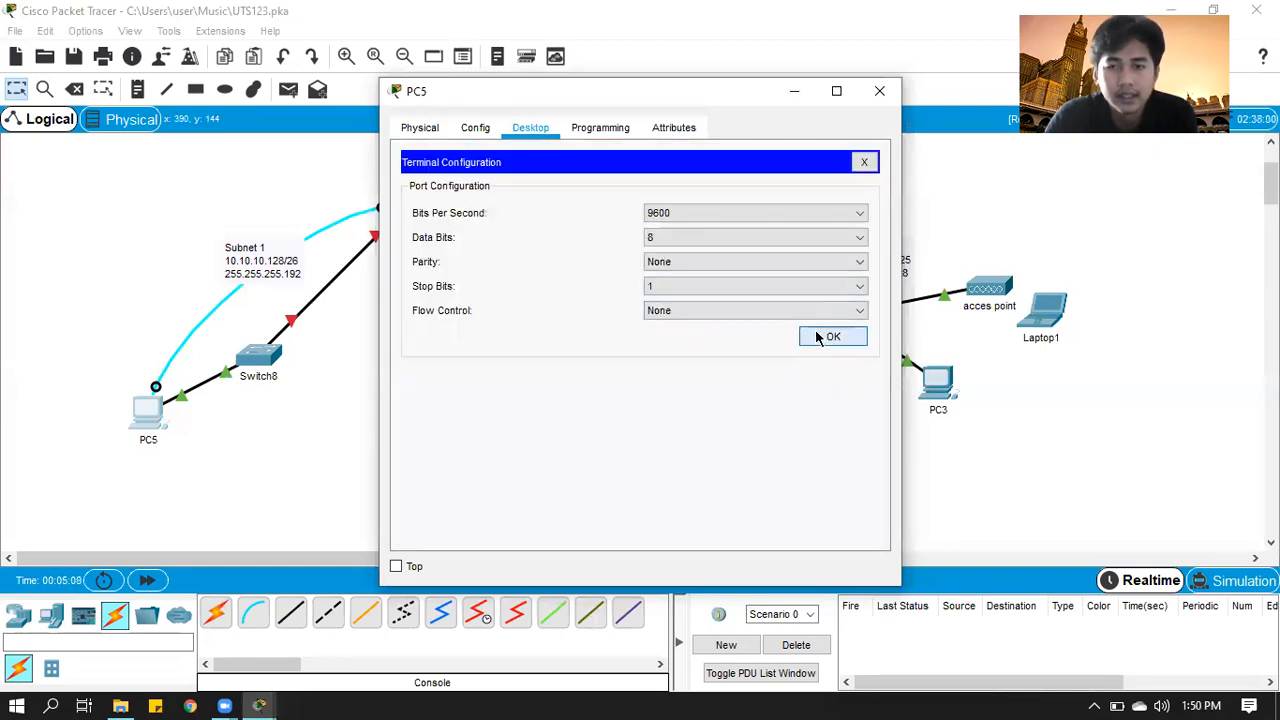
left_click(826, 335)
key("Return")
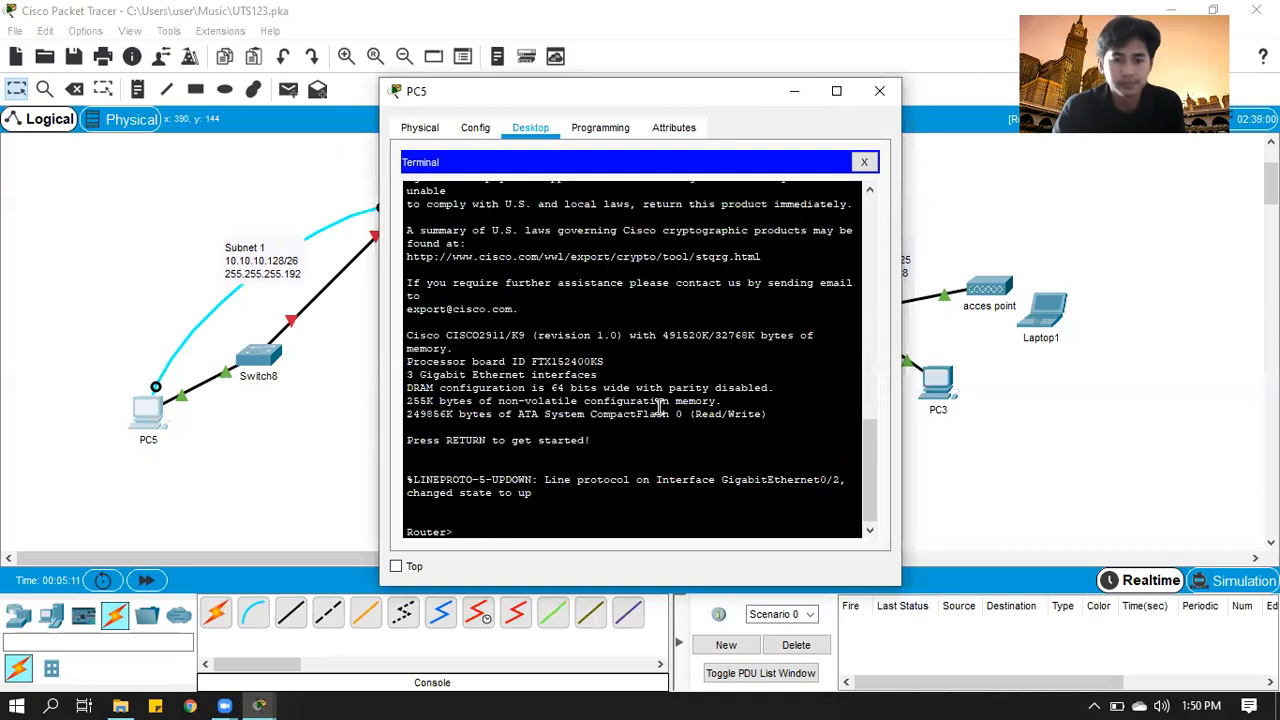
Enter privileged mode with enable and switch the router to global configuration mode with config t
type("enable")
key("Return")
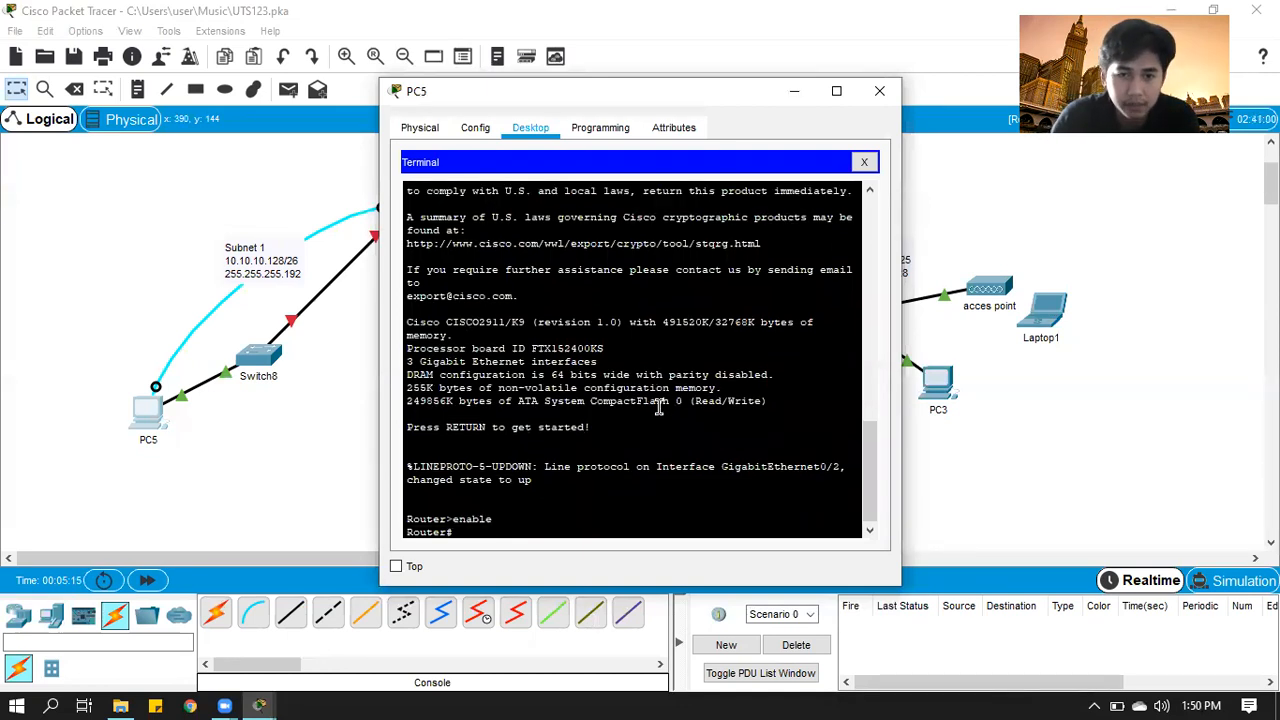
type("config")
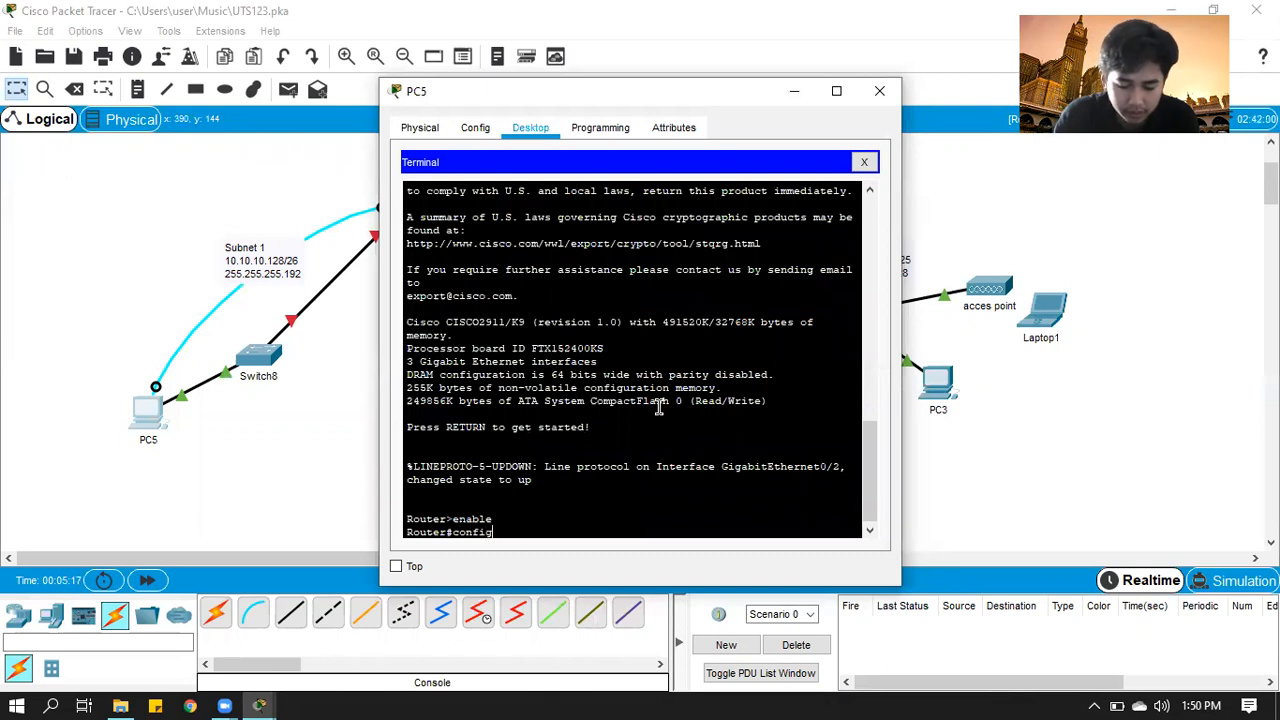
type(" t")
key("Return")
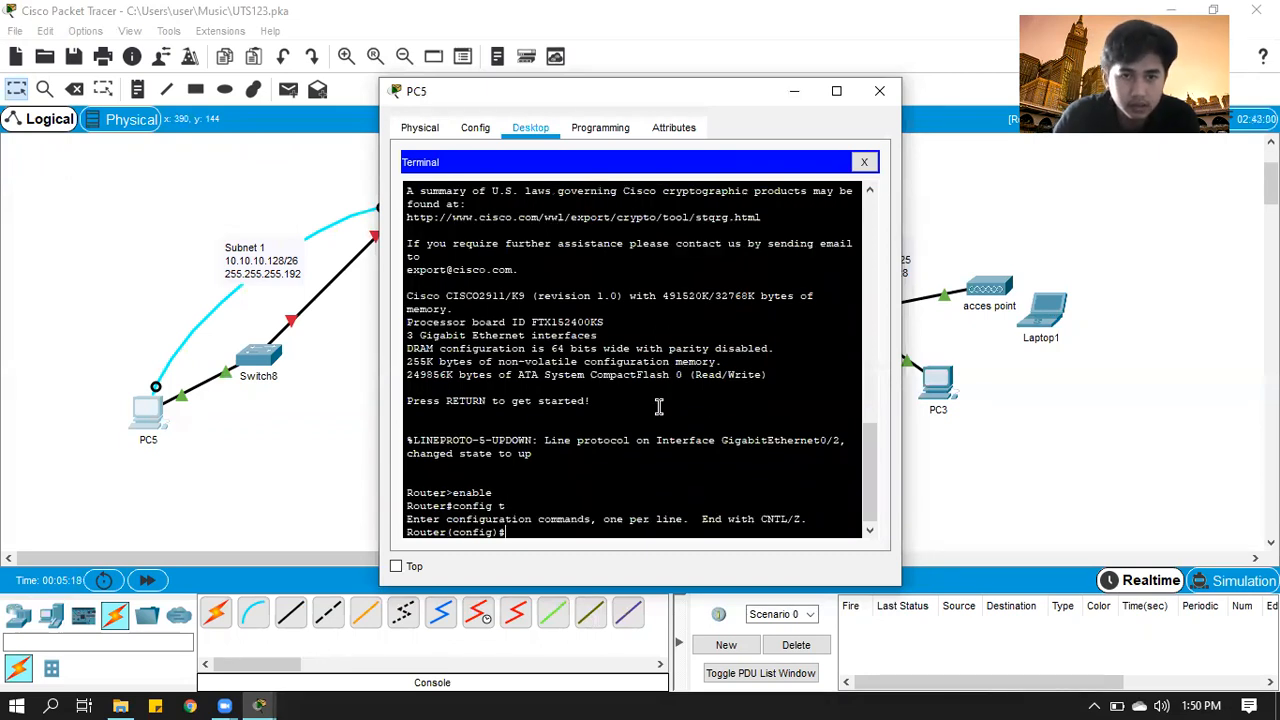
Try to assign ip address 10.10.10.193 255.255.255.192 from the router's global configuration mode
left_click_drag(677, 100, 786, 102)
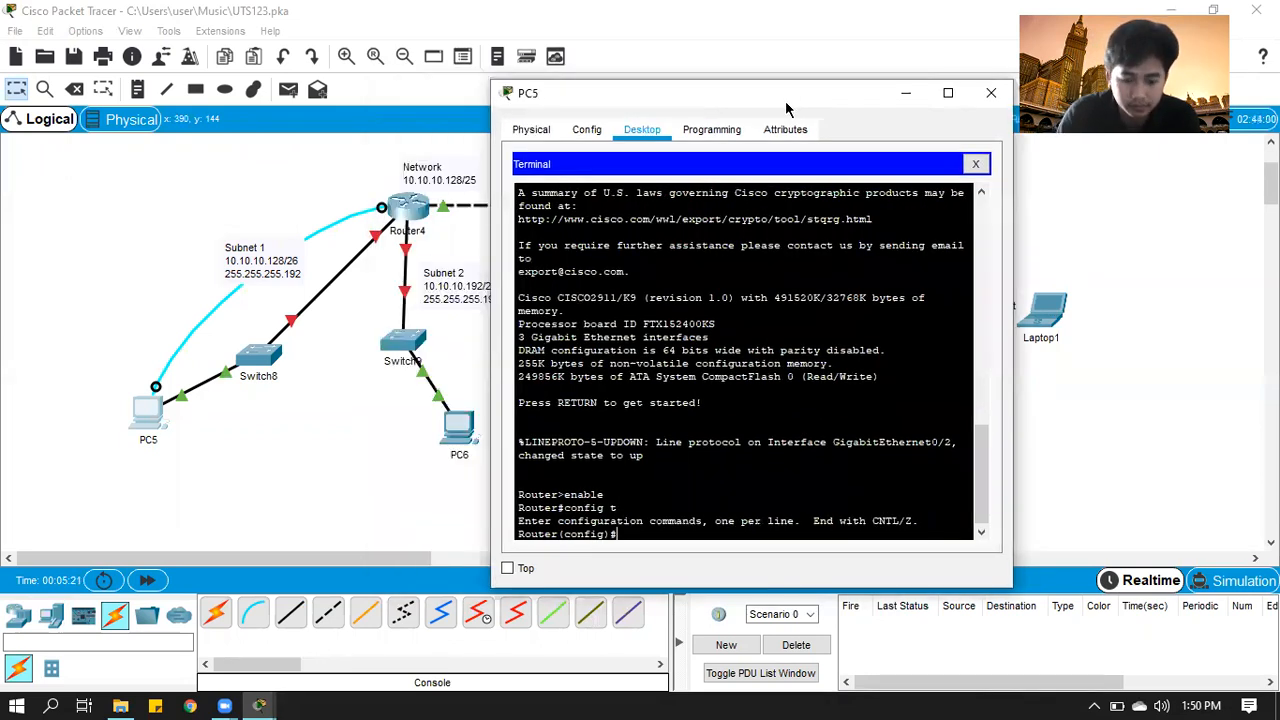
type("ip ad")
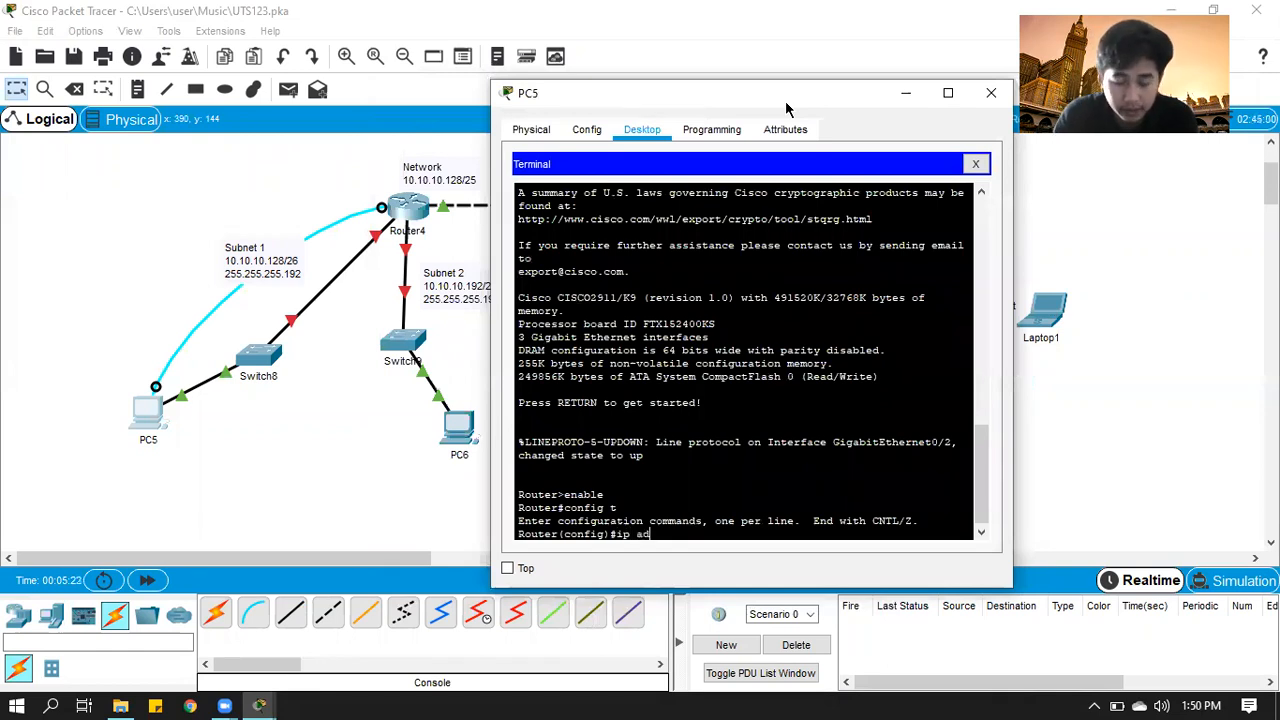
type("dress 100")
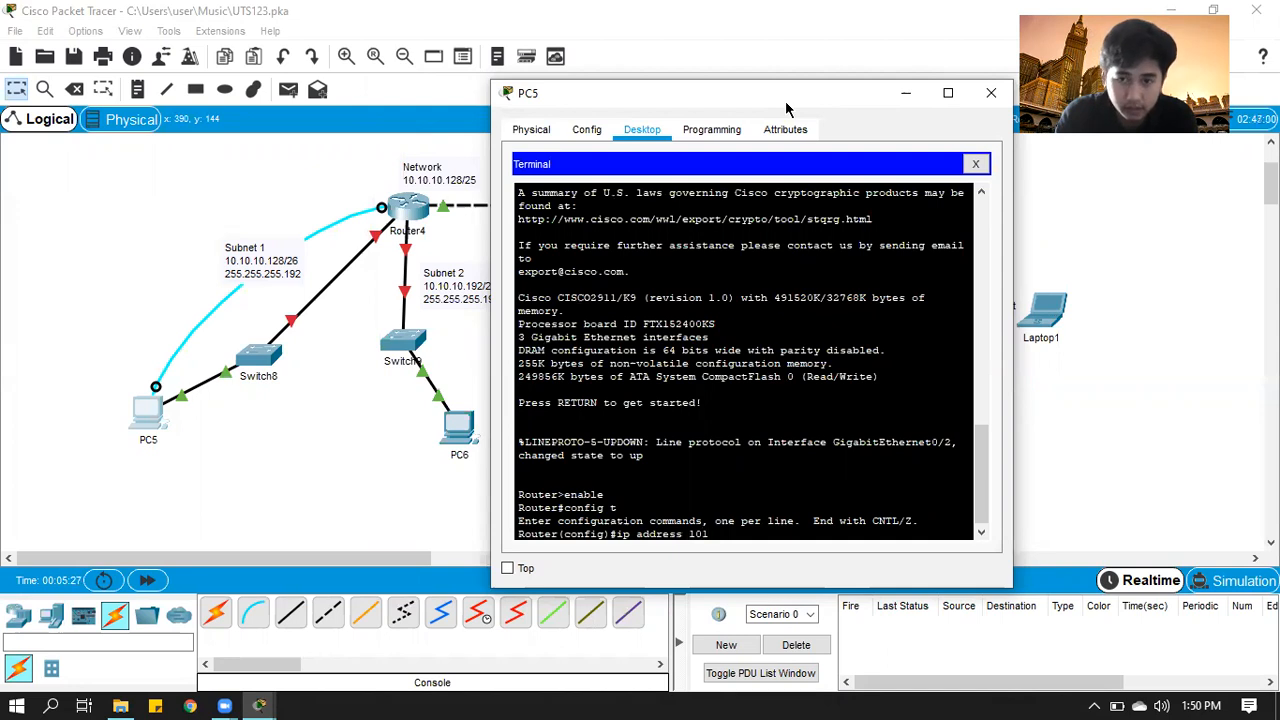
type("10.10")
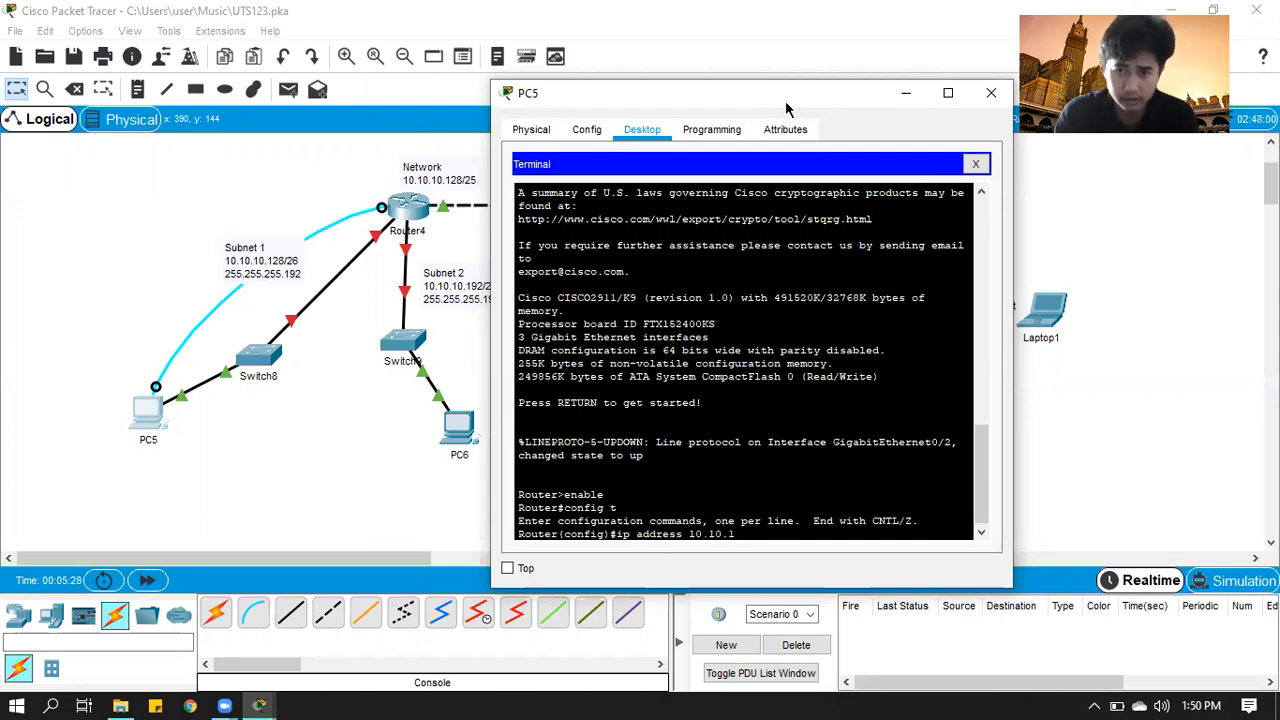
type(".19")
left_click_drag(785, 101, 852, 102)
type("93")
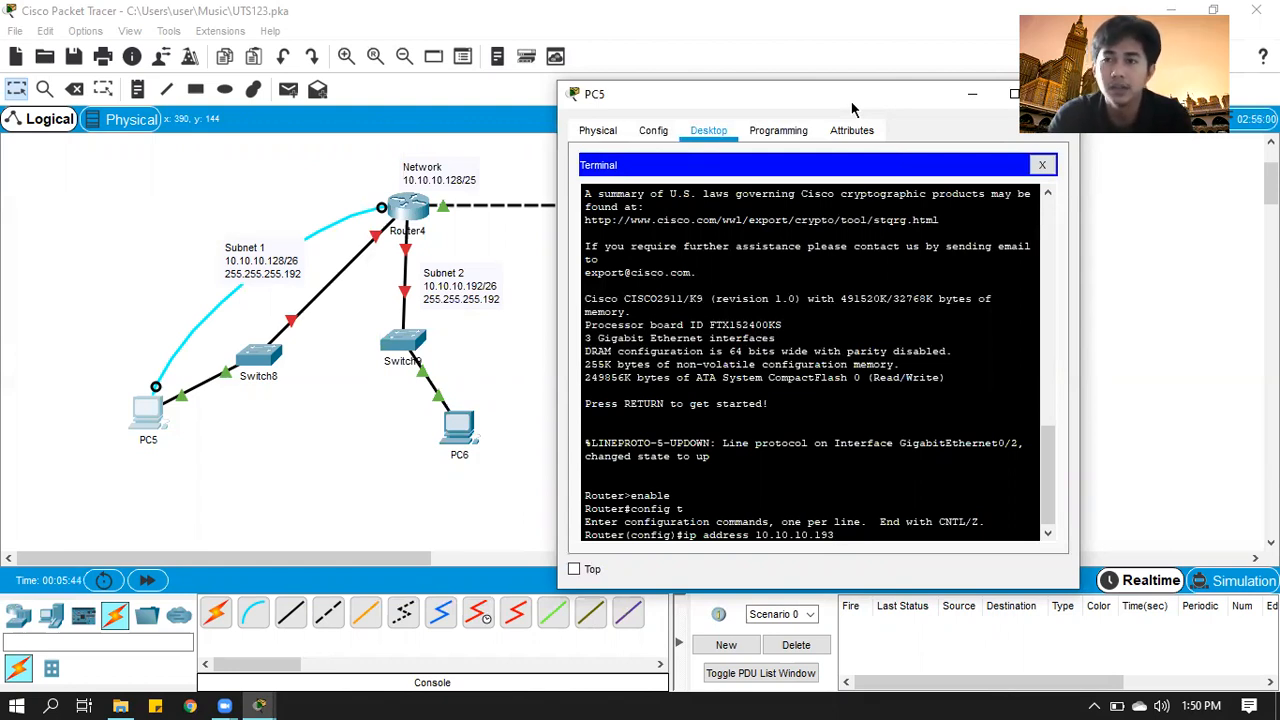
type("55.")
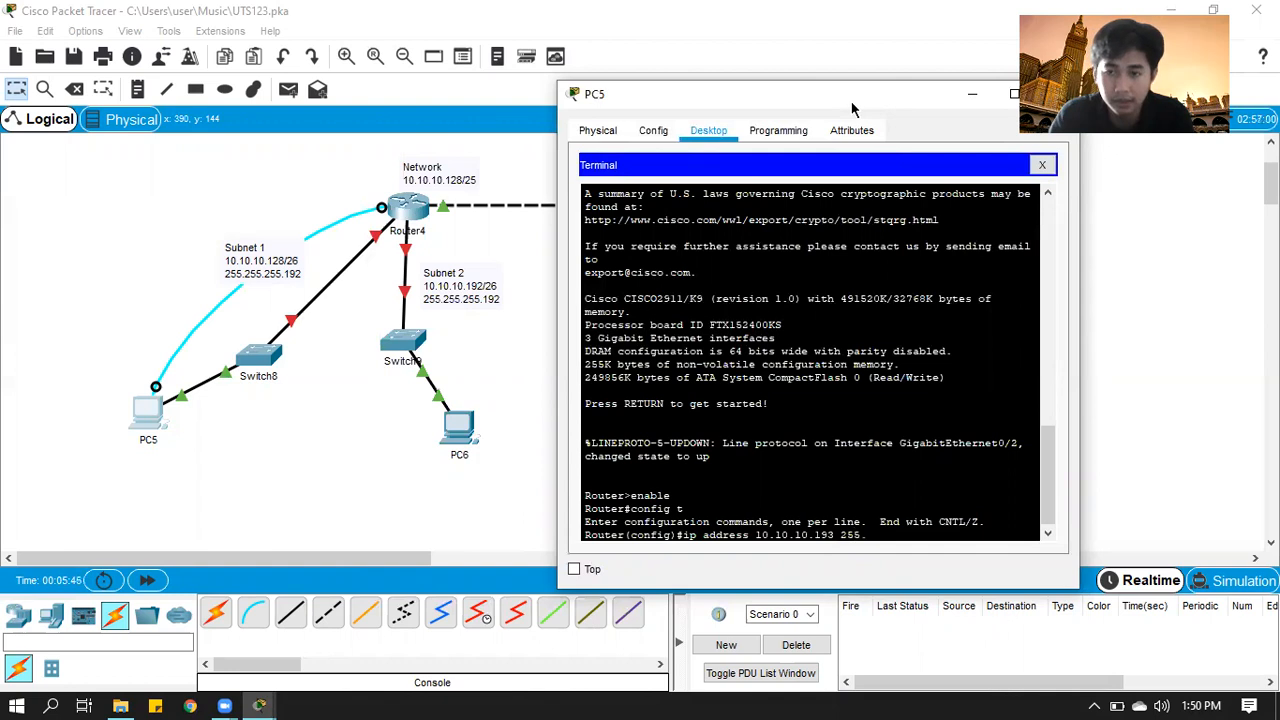
type("255.255.")
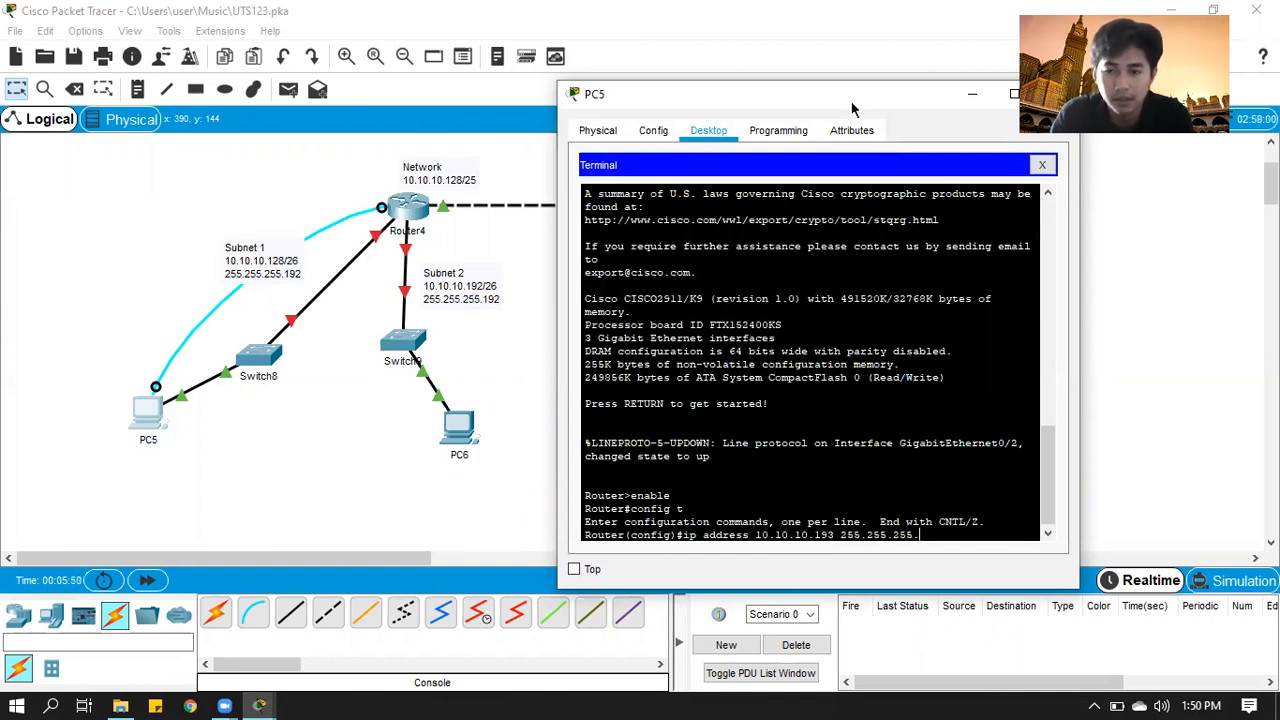
type("192")
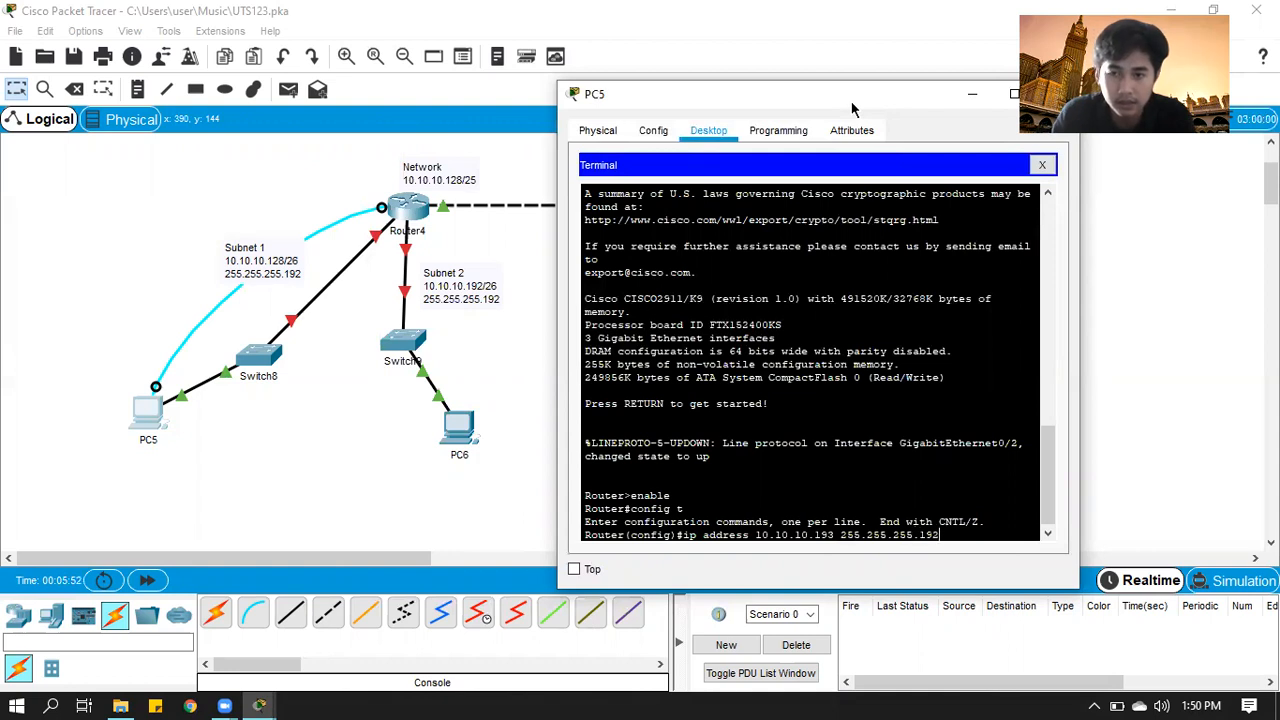
key("Return")
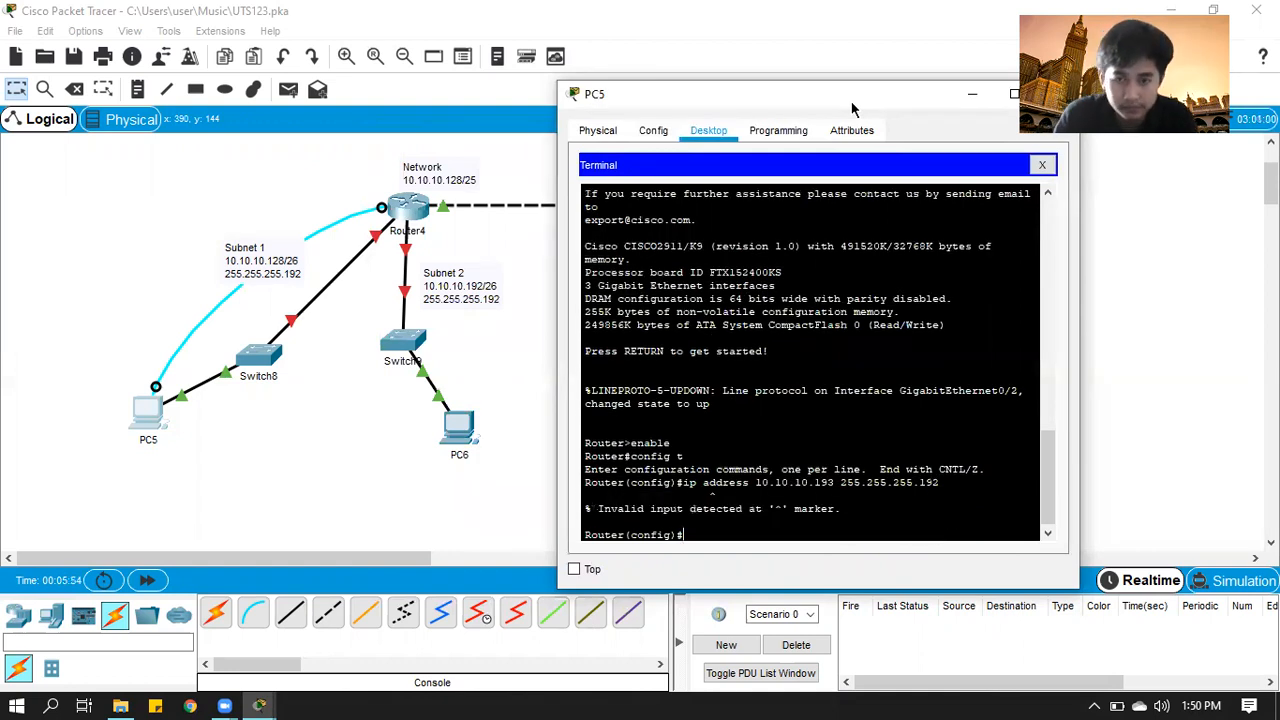
Retry the ip address 10.10.10.193 255.255.255.192 command at the global configuration prompt
type("ip add")
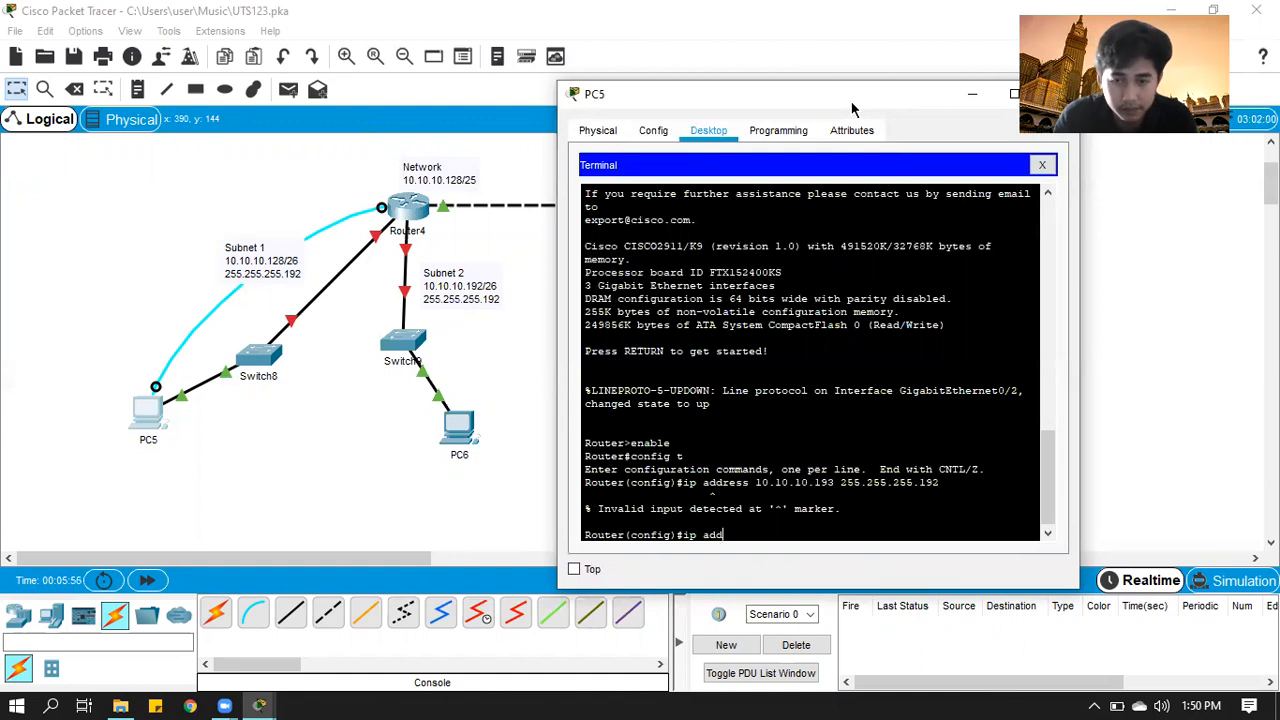
type("ress 10.10")
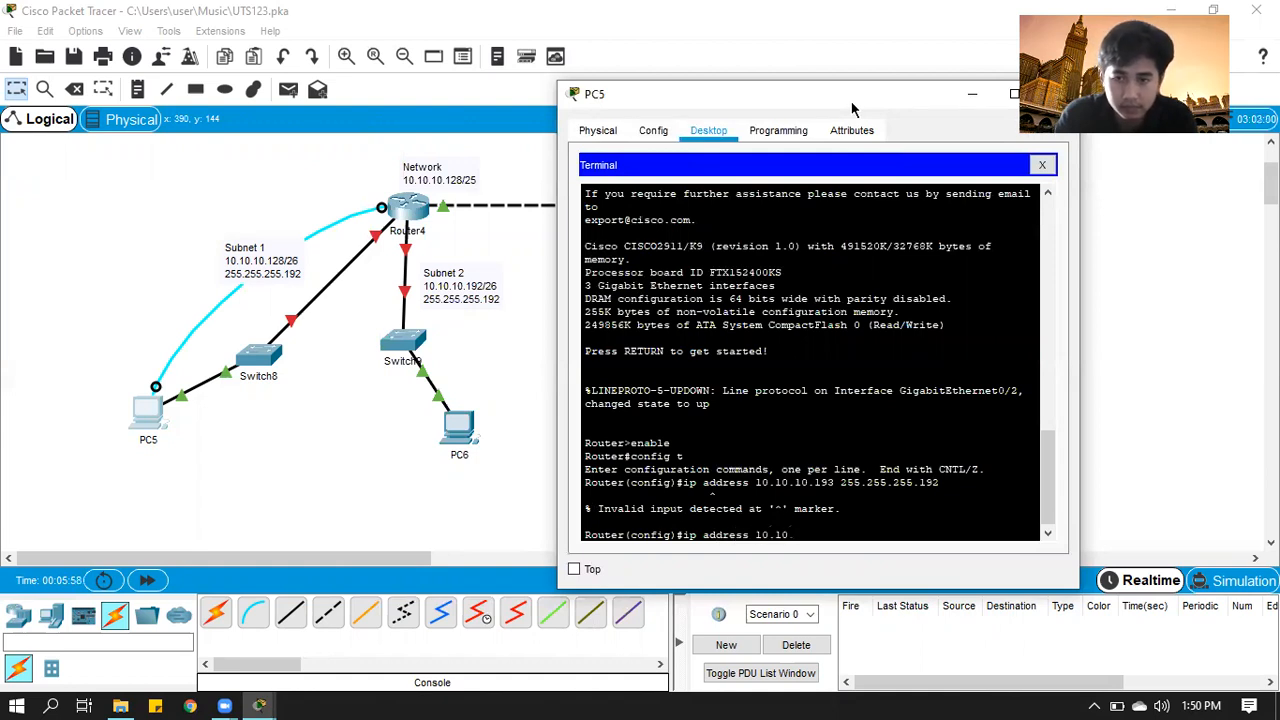
type(".10.193 255.255.255.192")
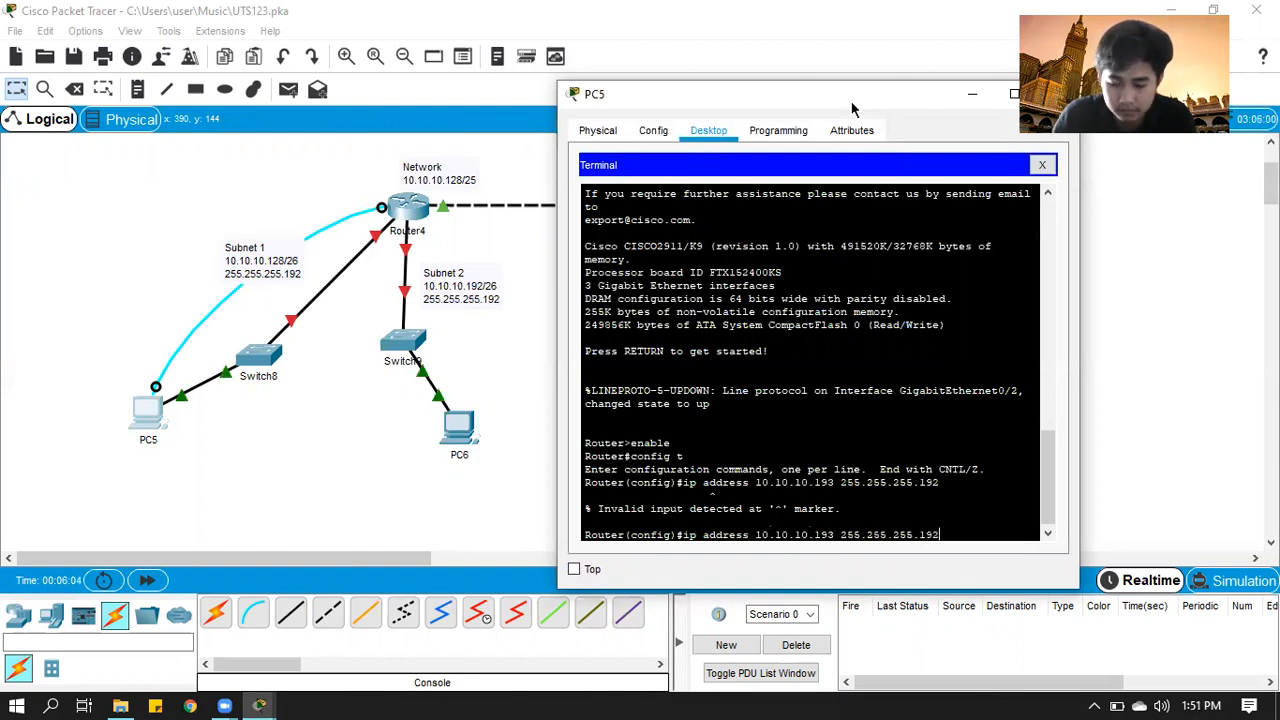
key("Return")
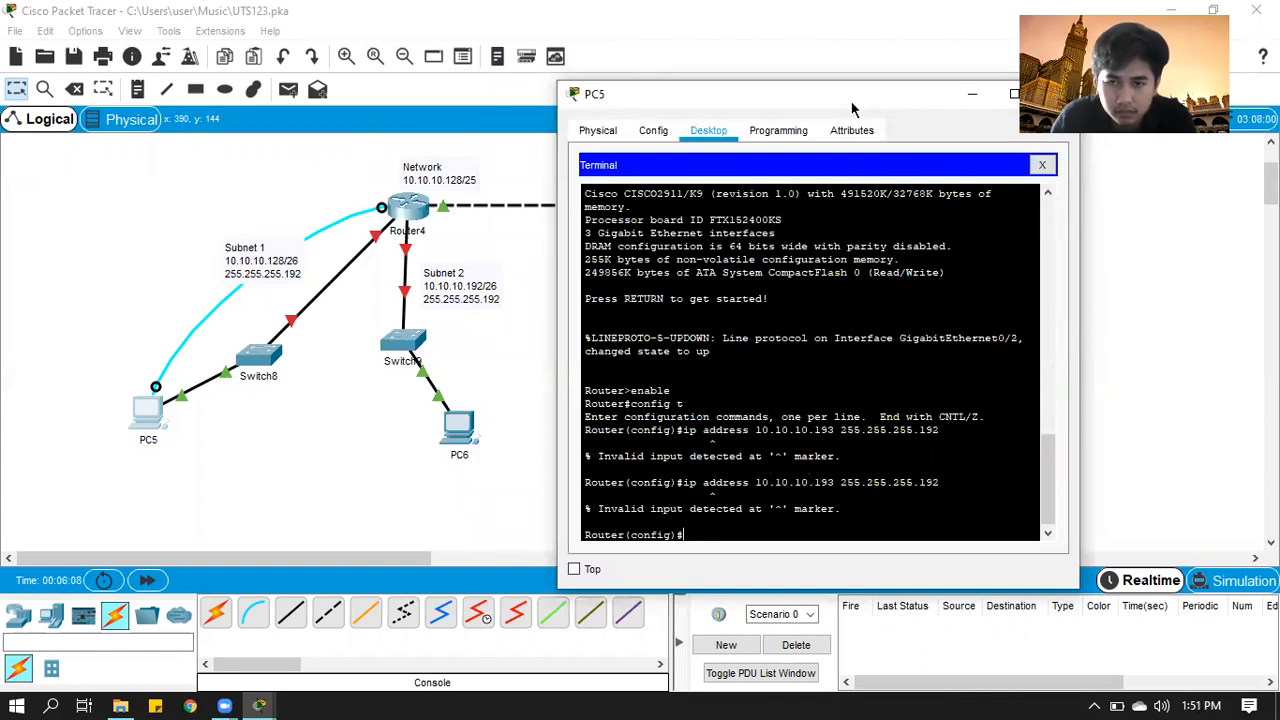
Enter interface configuration mode for the router's g0/0 port
type("ip")
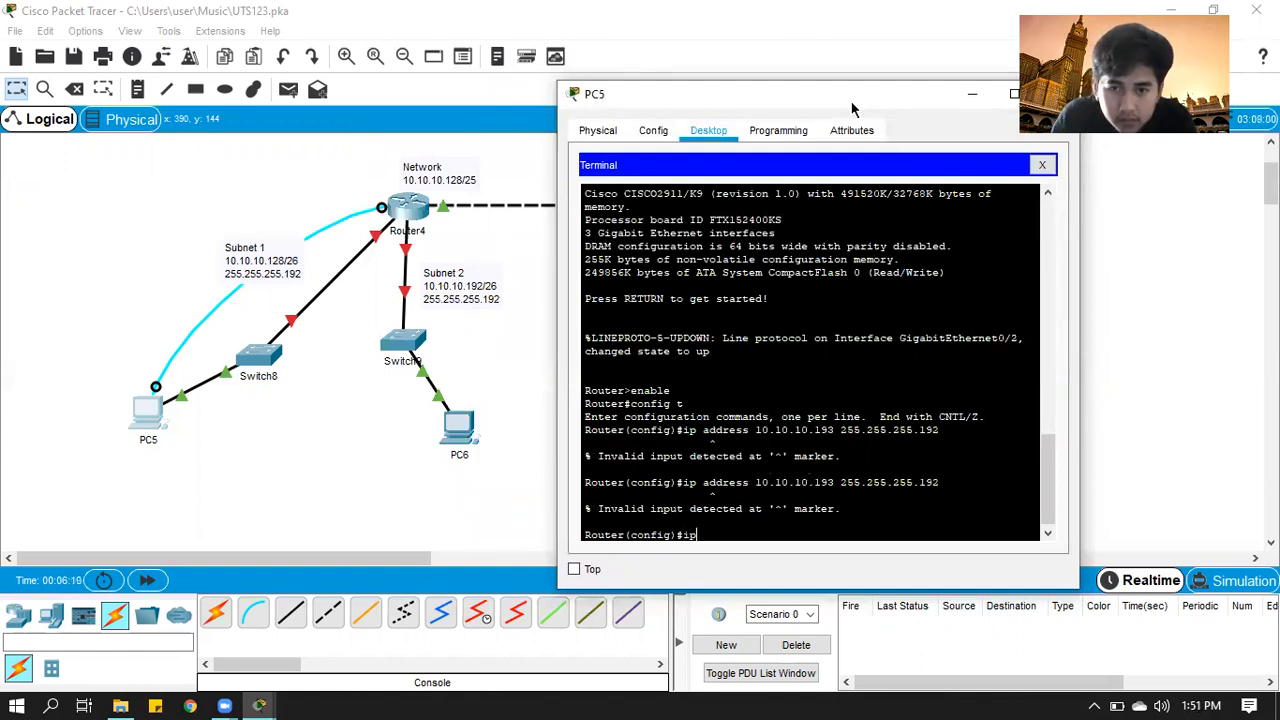
key("BackSpace")
key("BackSpace")
type("int ")
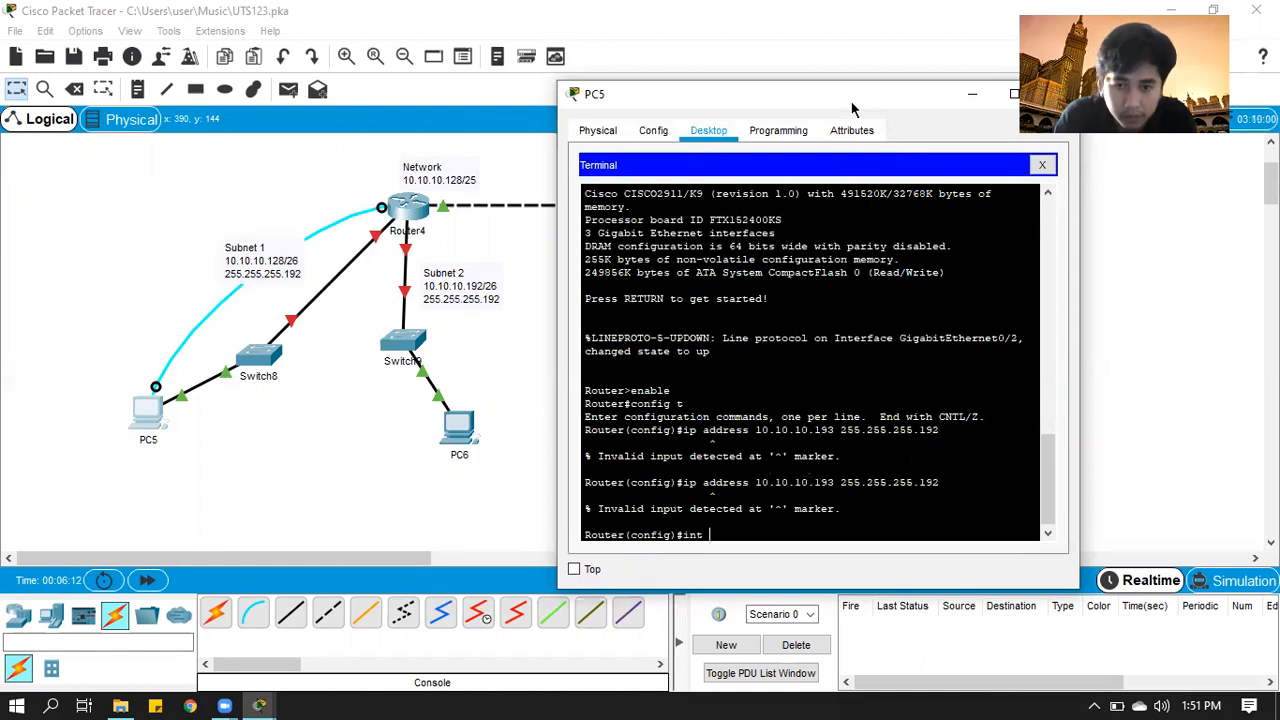
type("g0/0")
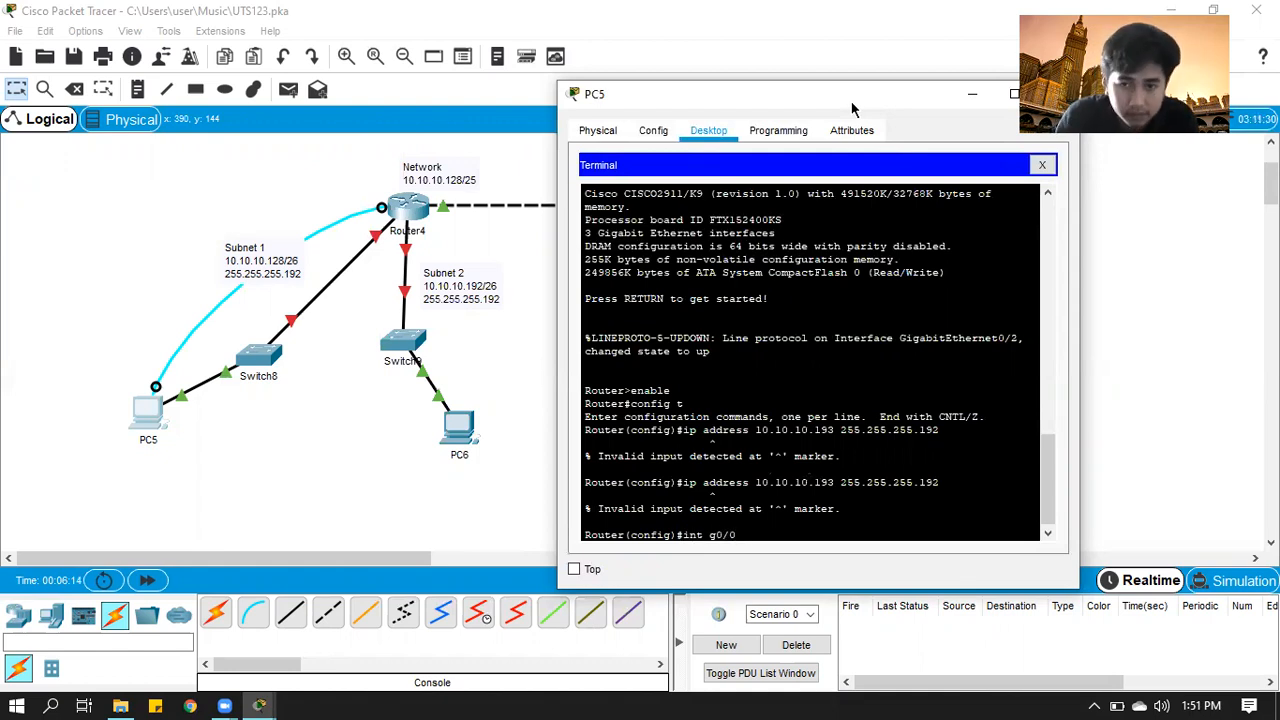
key("Return")
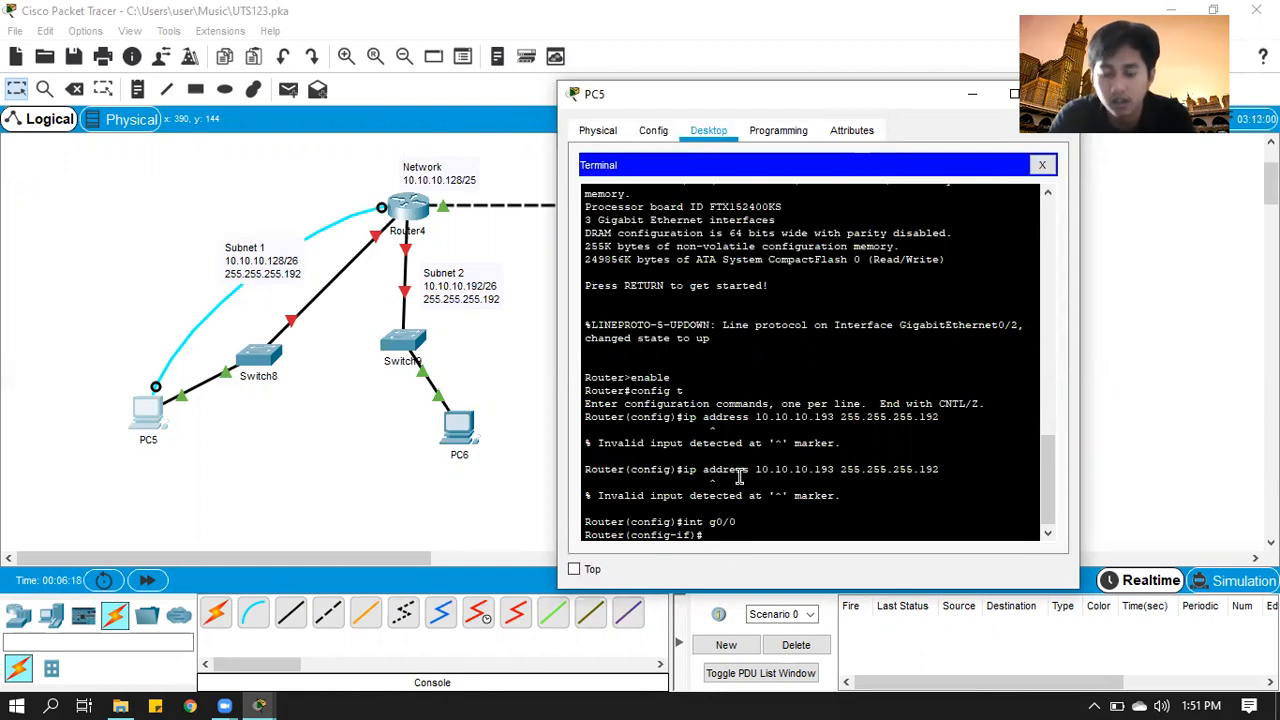
Assign IP address 10.10.10.193 with subnet mask 255.255.255.192 to interface g0/0
type("ip address 10.10.1.")
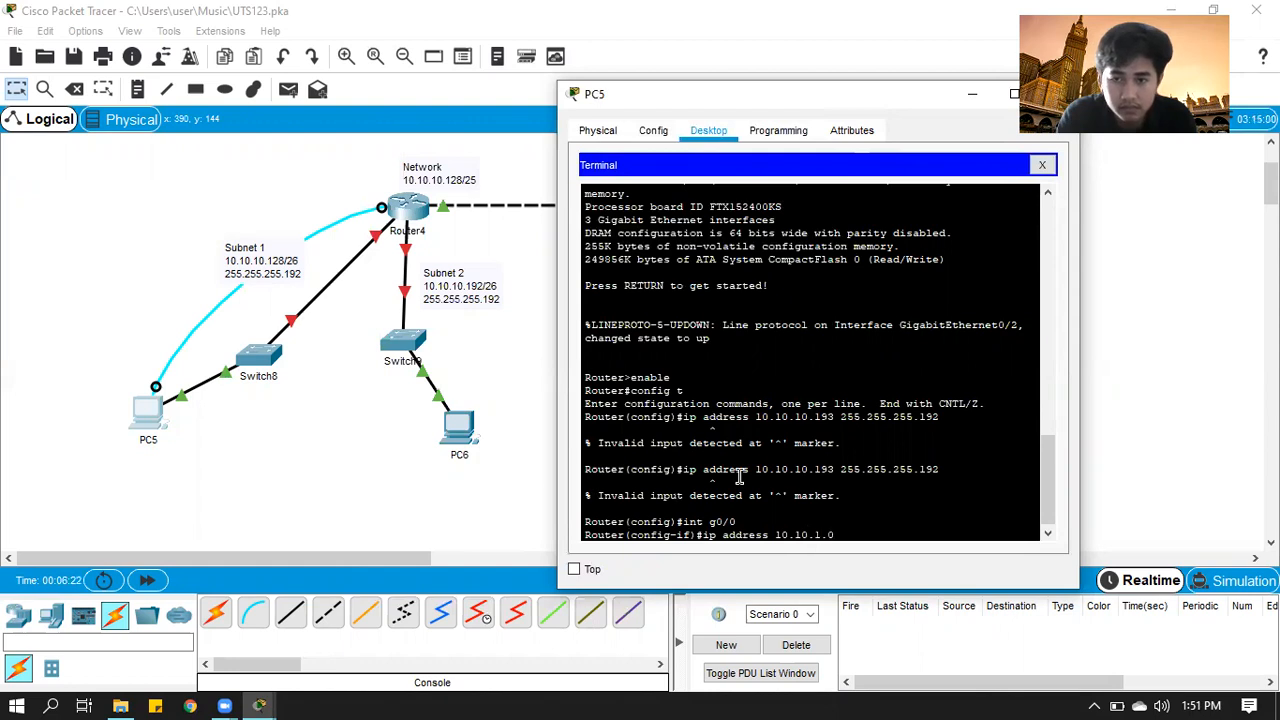
type("0")
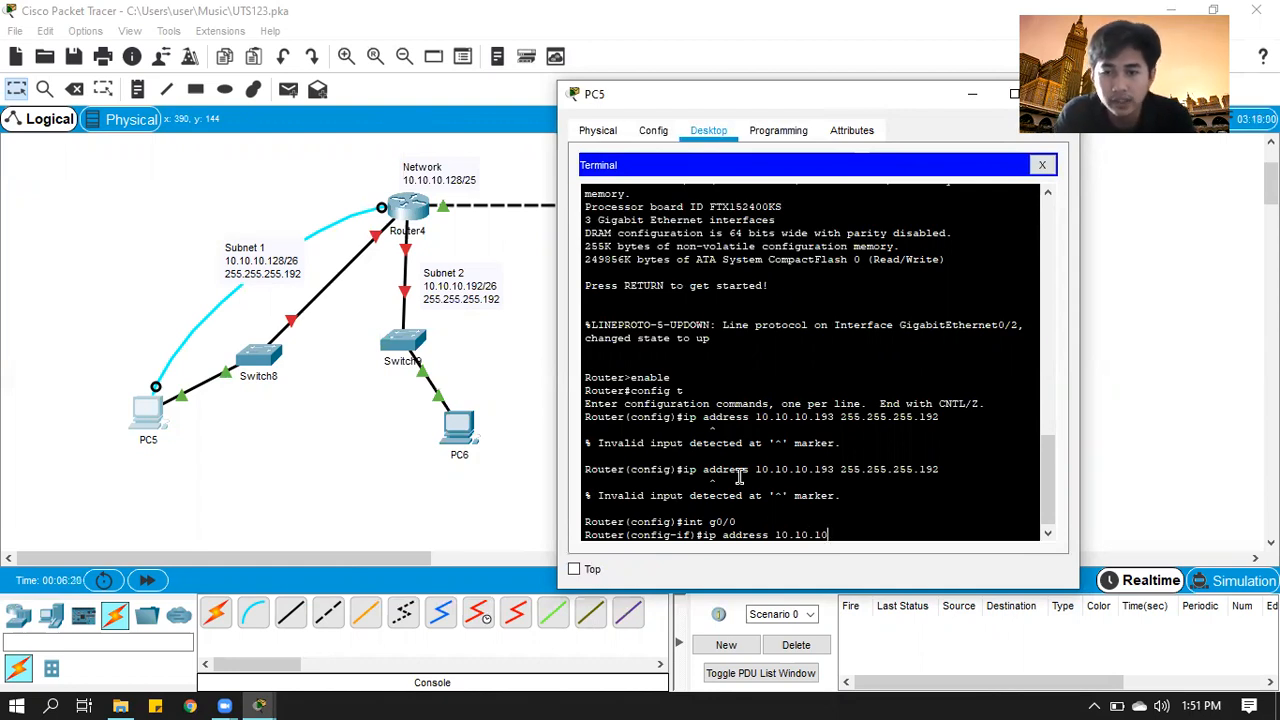
type(".1")
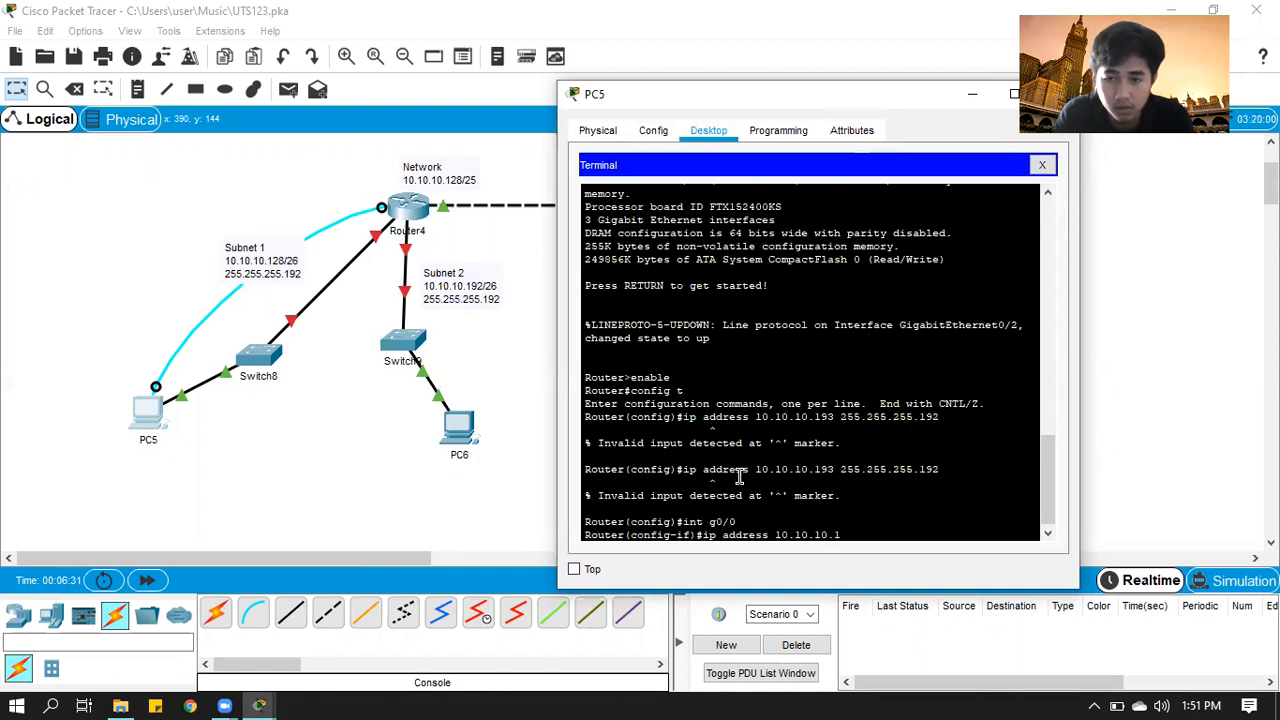
type("93 255")
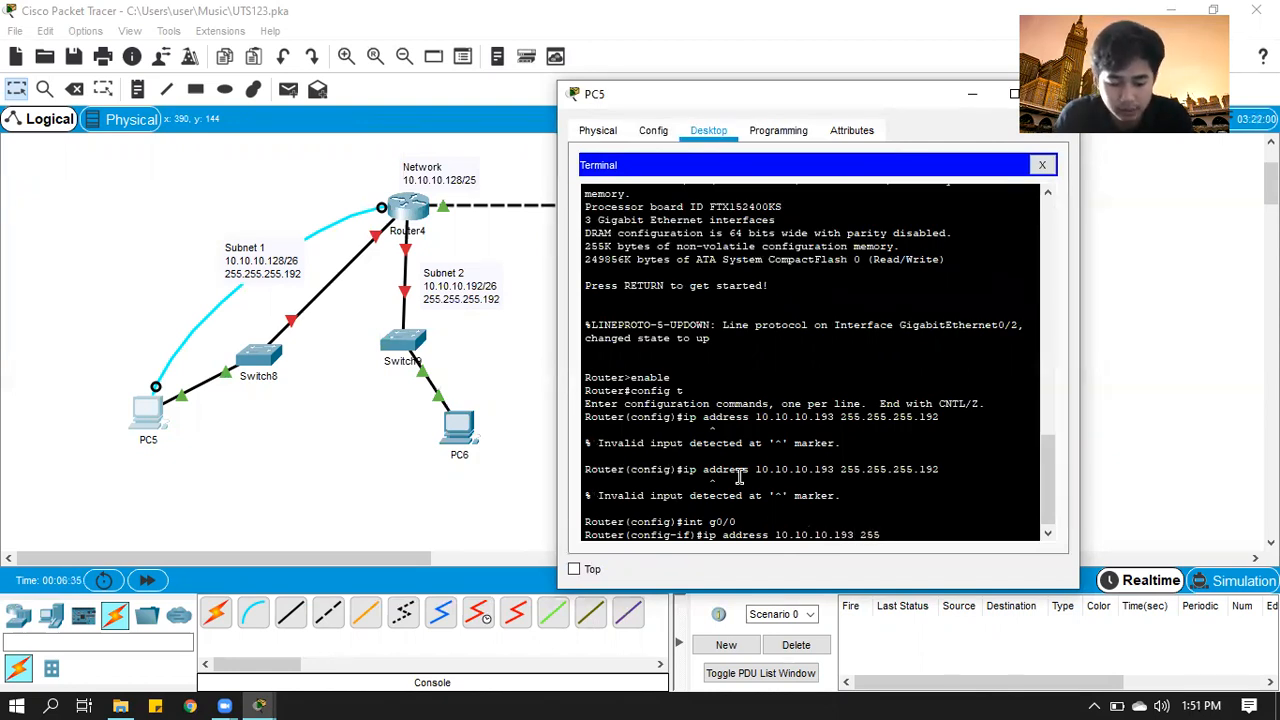
type(".255.255")
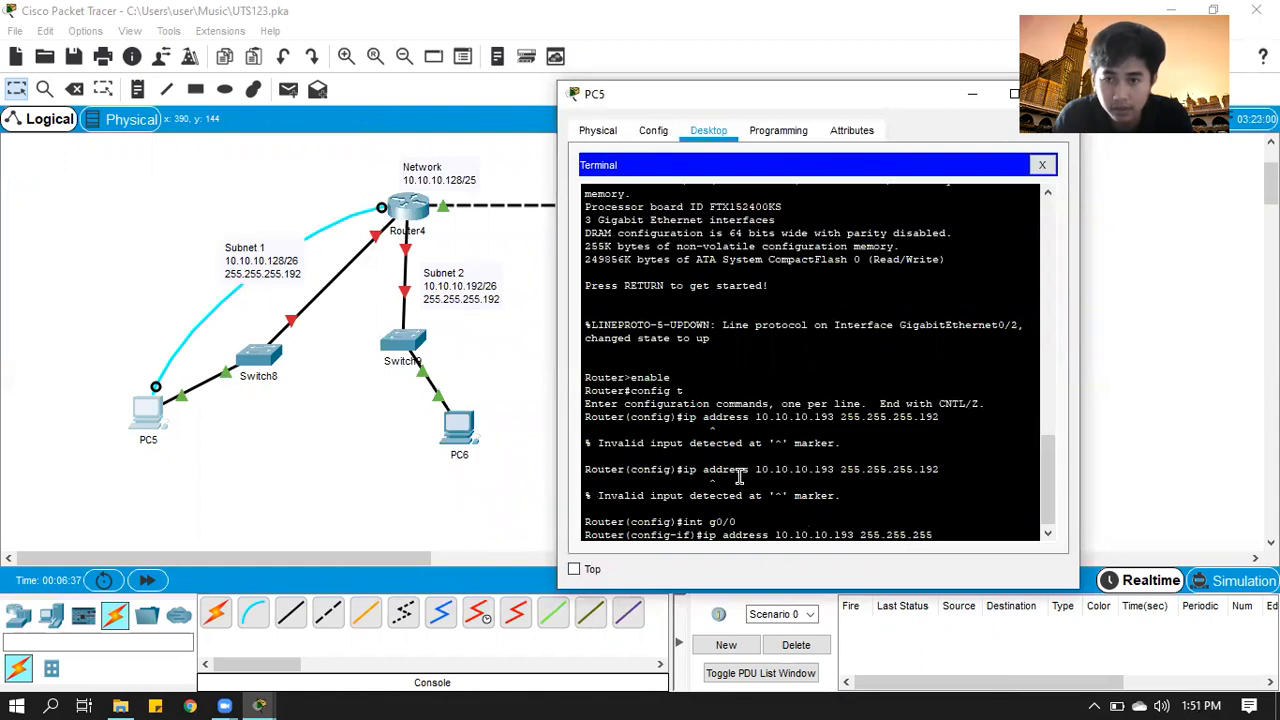
type(".192")
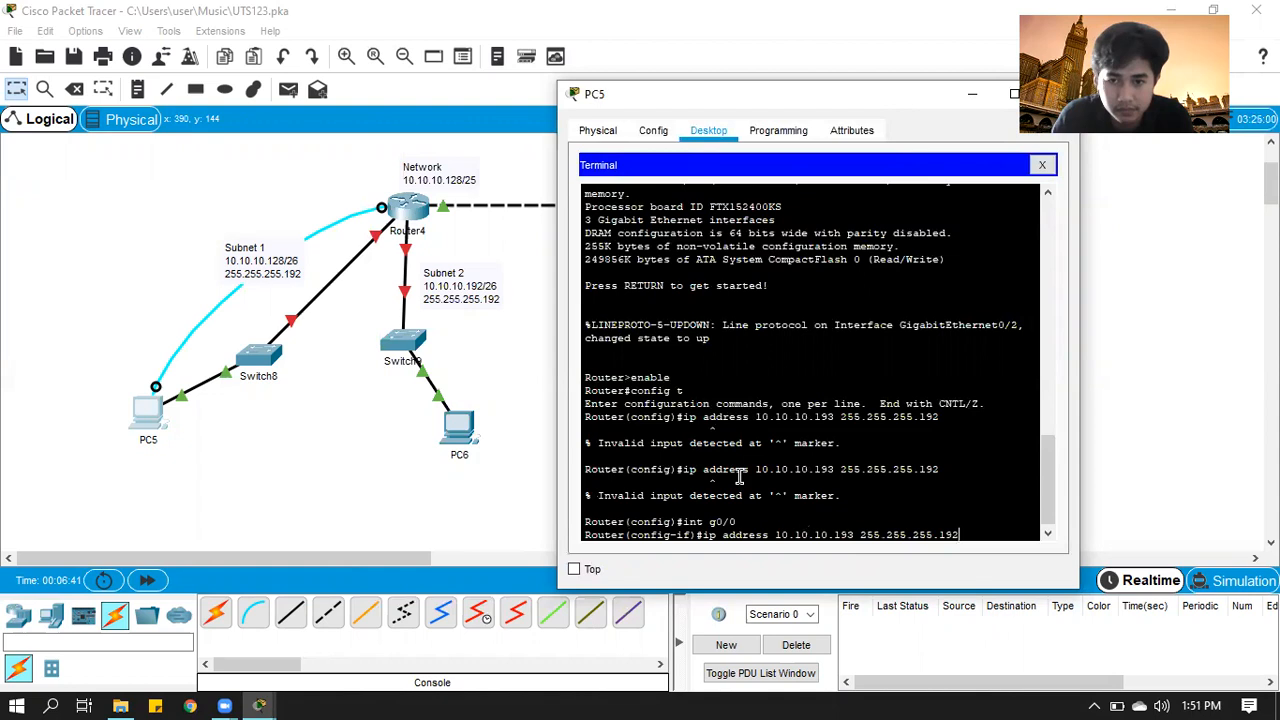
key("Return")
Enable the router's g0/0 interface with no shut and close PC5's window
type("no shut")
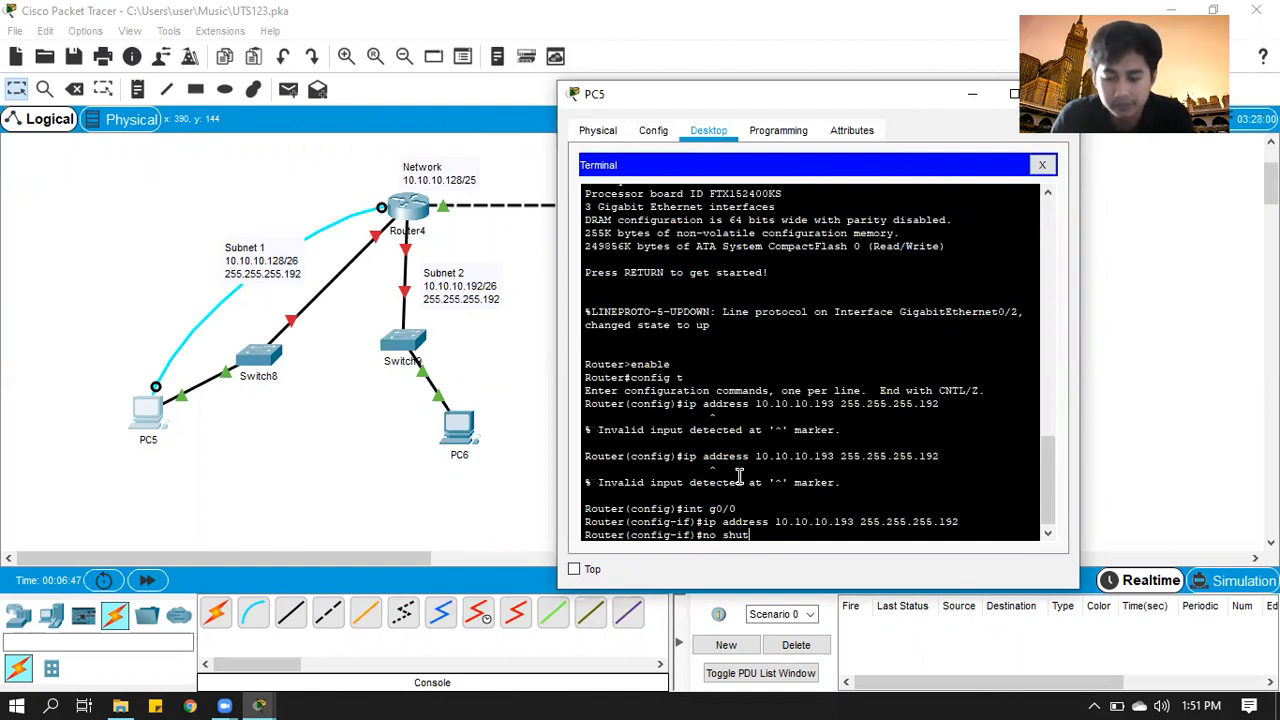
key("Return")
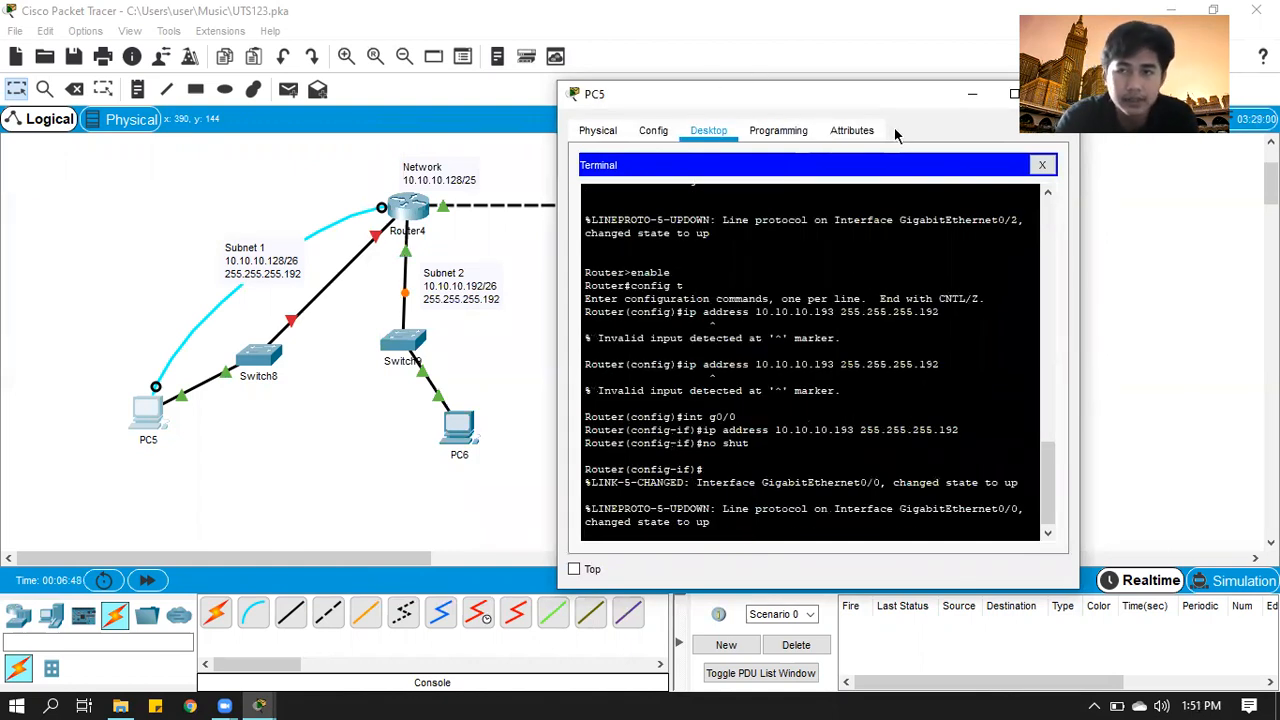
left_click_drag(822, 100, 755, 90)
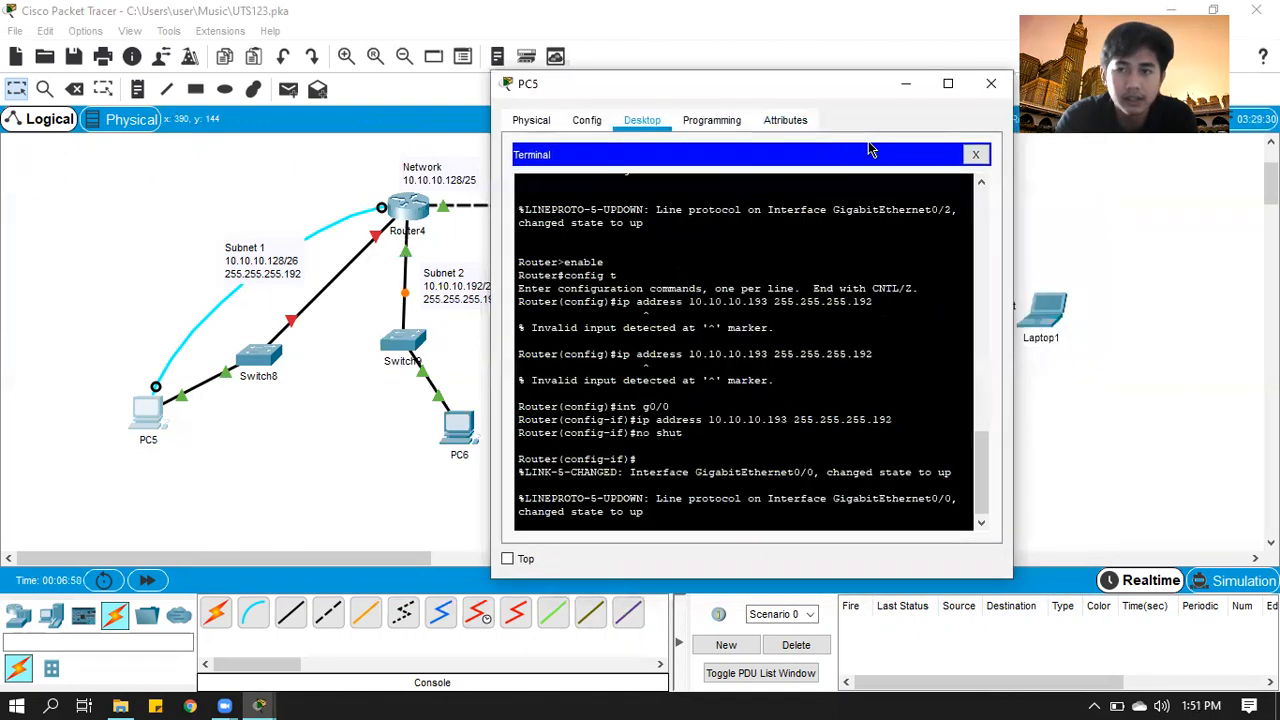
left_click(991, 86)
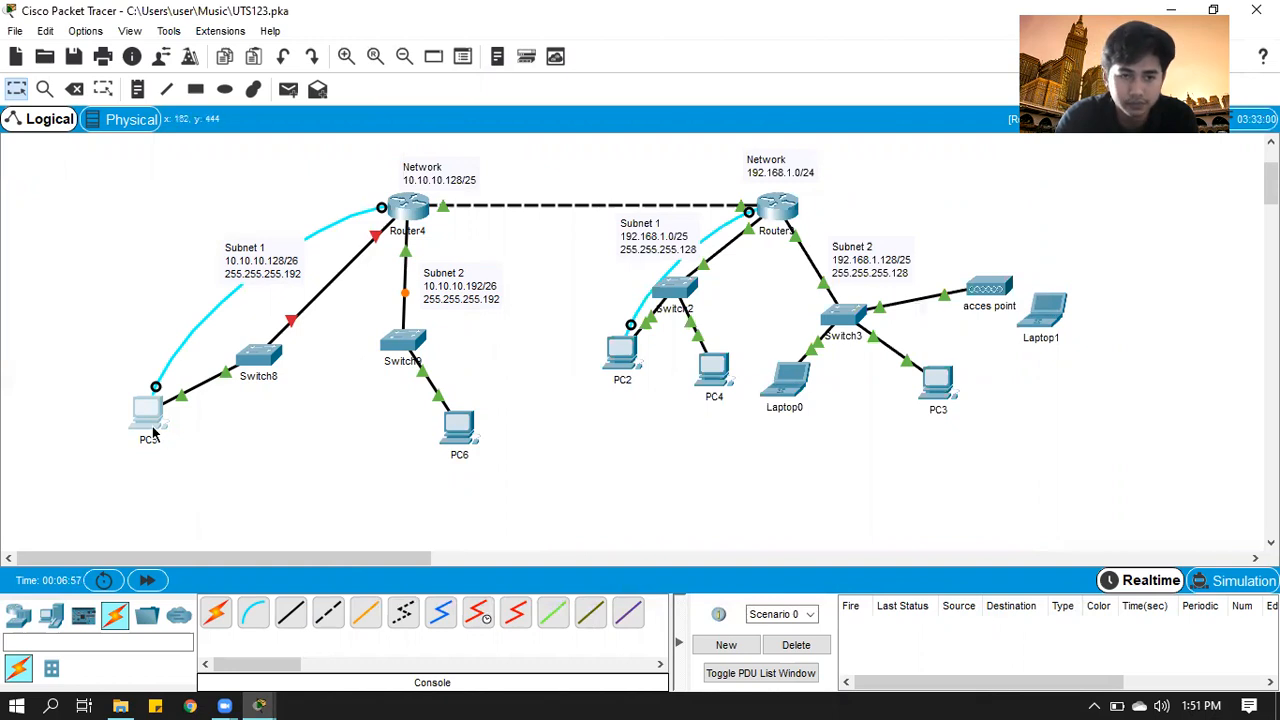
Reopen PC5's console terminal with the default port settings and return to the router's interface configuration prompt
left_click(153, 430)
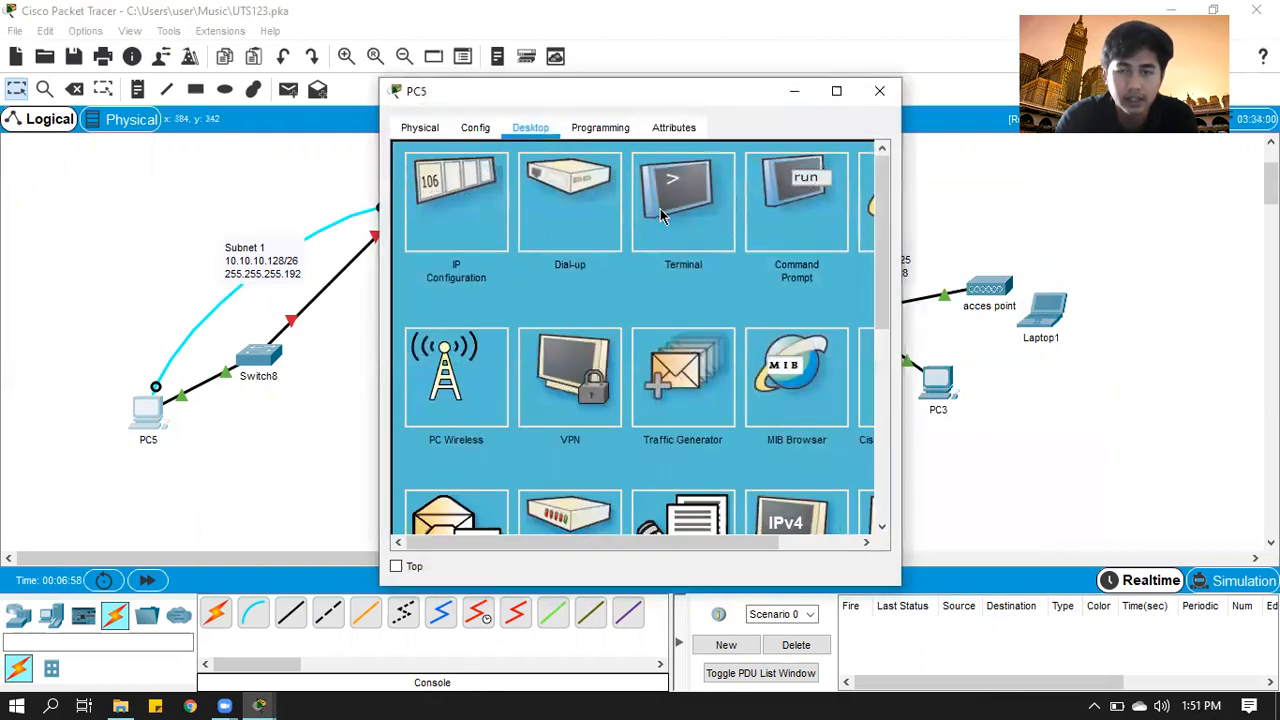
left_click(660, 214)
left_click(818, 340)
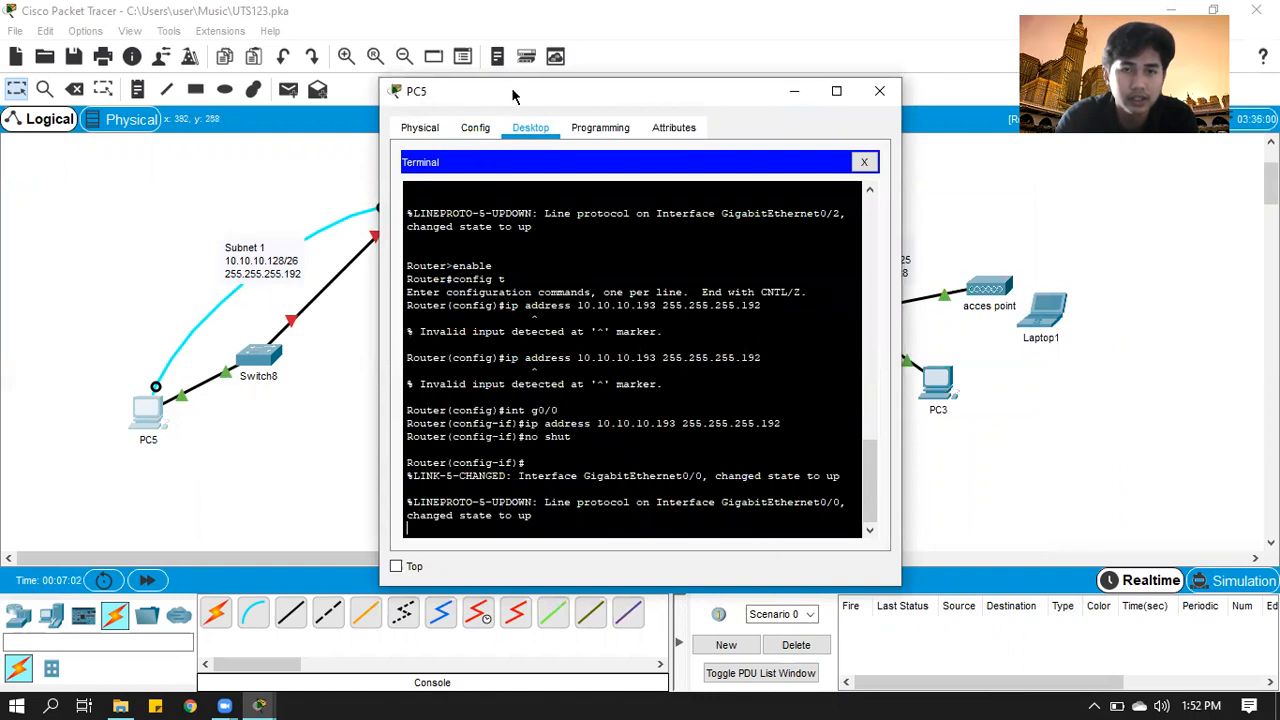
left_click_drag(510, 97, 678, 97)
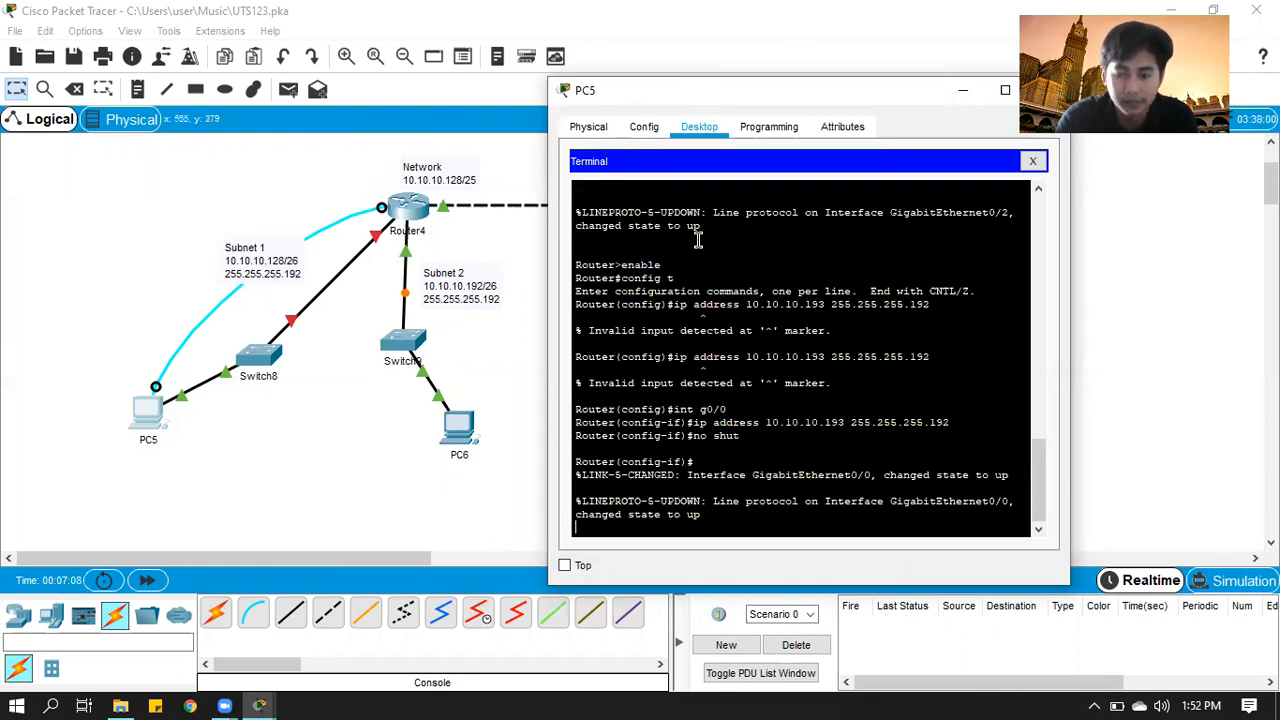
key("Return")
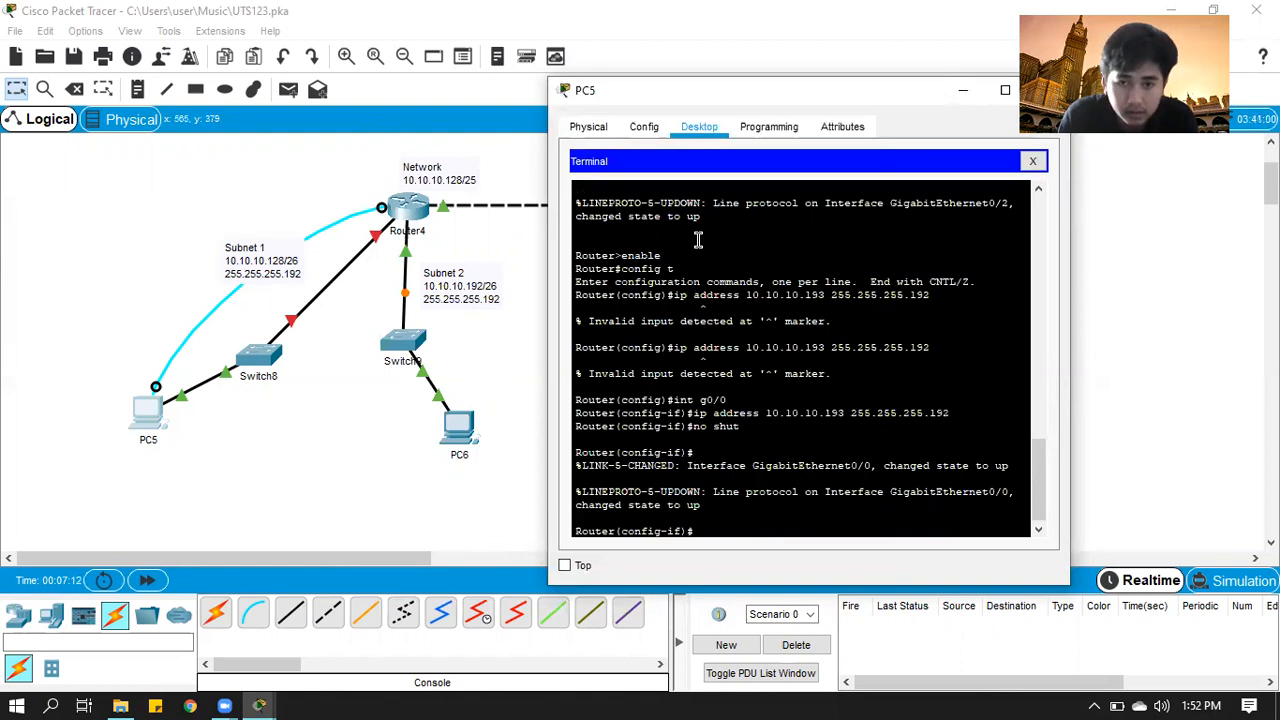
Exit the g0/0 configuration and enter interface configuration mode for the router's g0/1 port
type("exit")
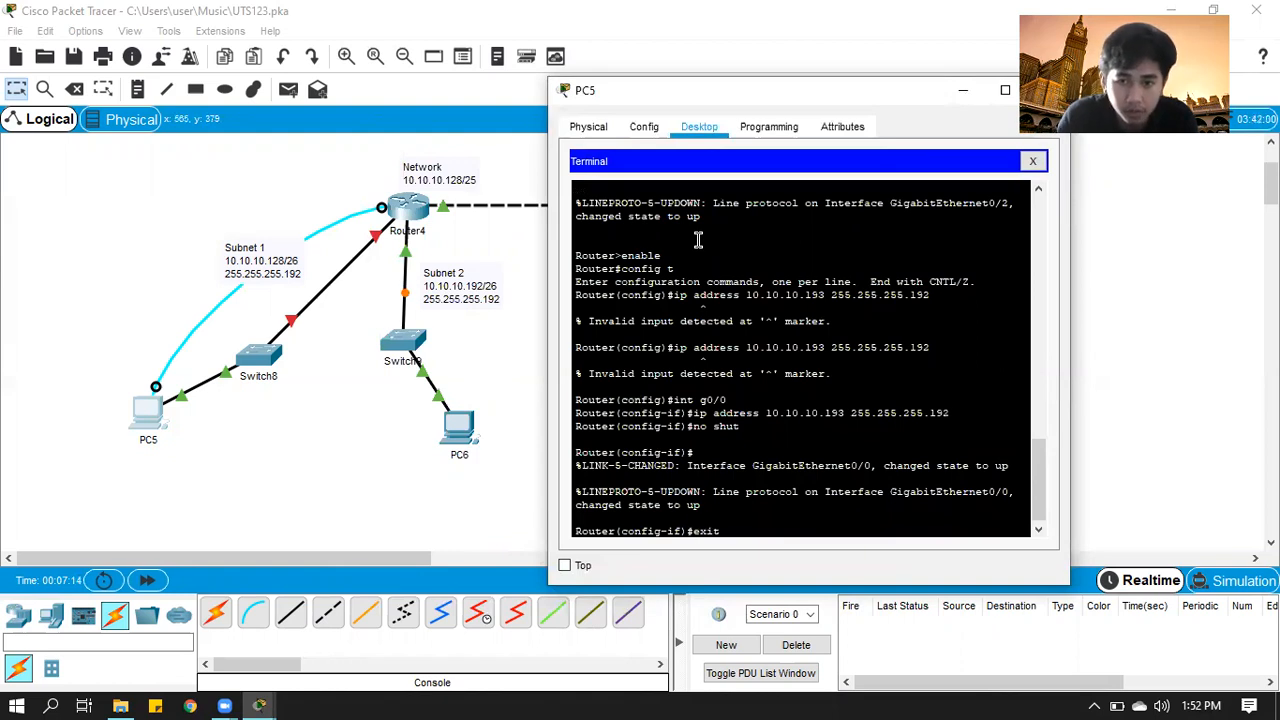
key("Return")
type("int")
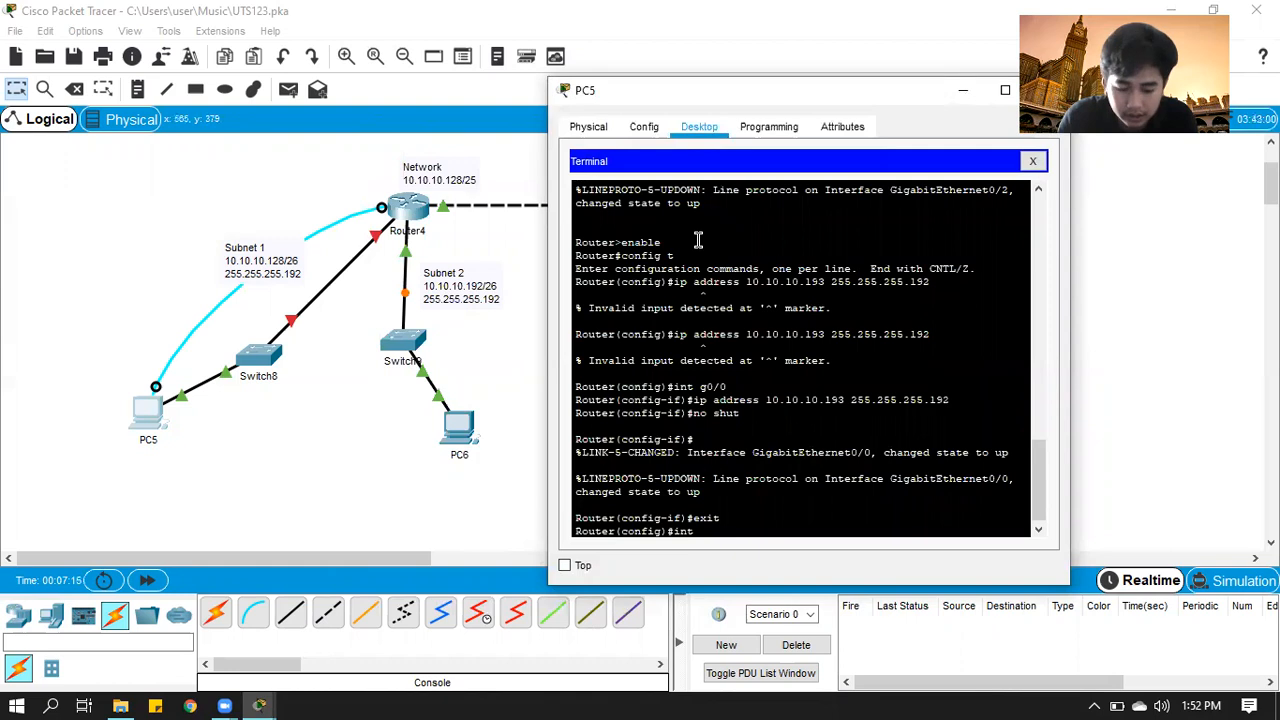
type(" g0/1")
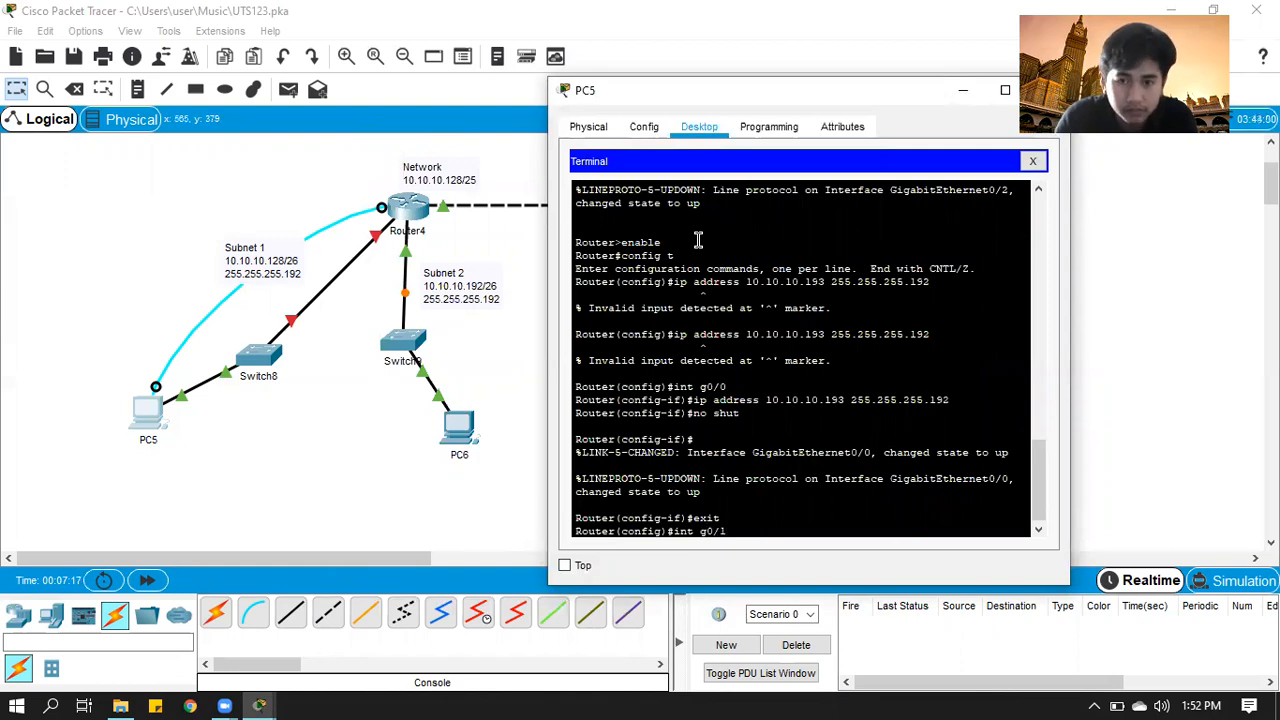
key("Return")
Assign IP address 10.10.10.129 with subnet mask 255.255.255.192 to interface g0/1
type("ip address 10.10.10")
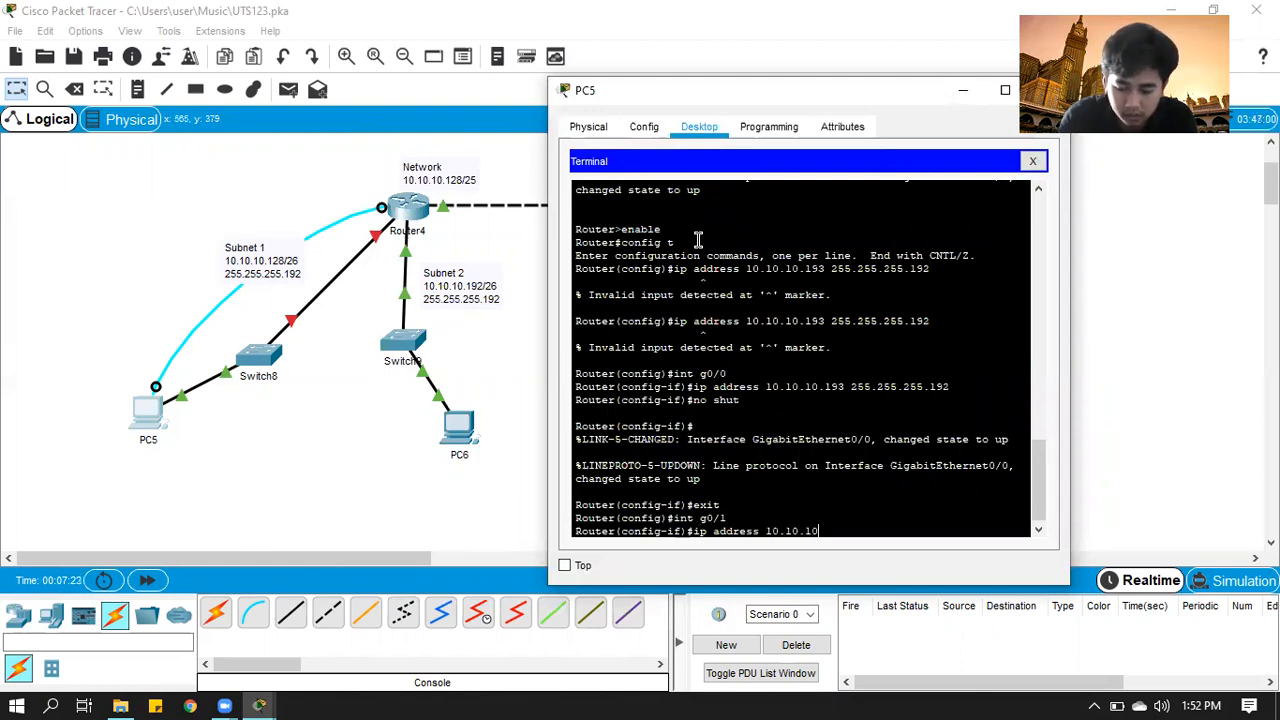
type(".12")
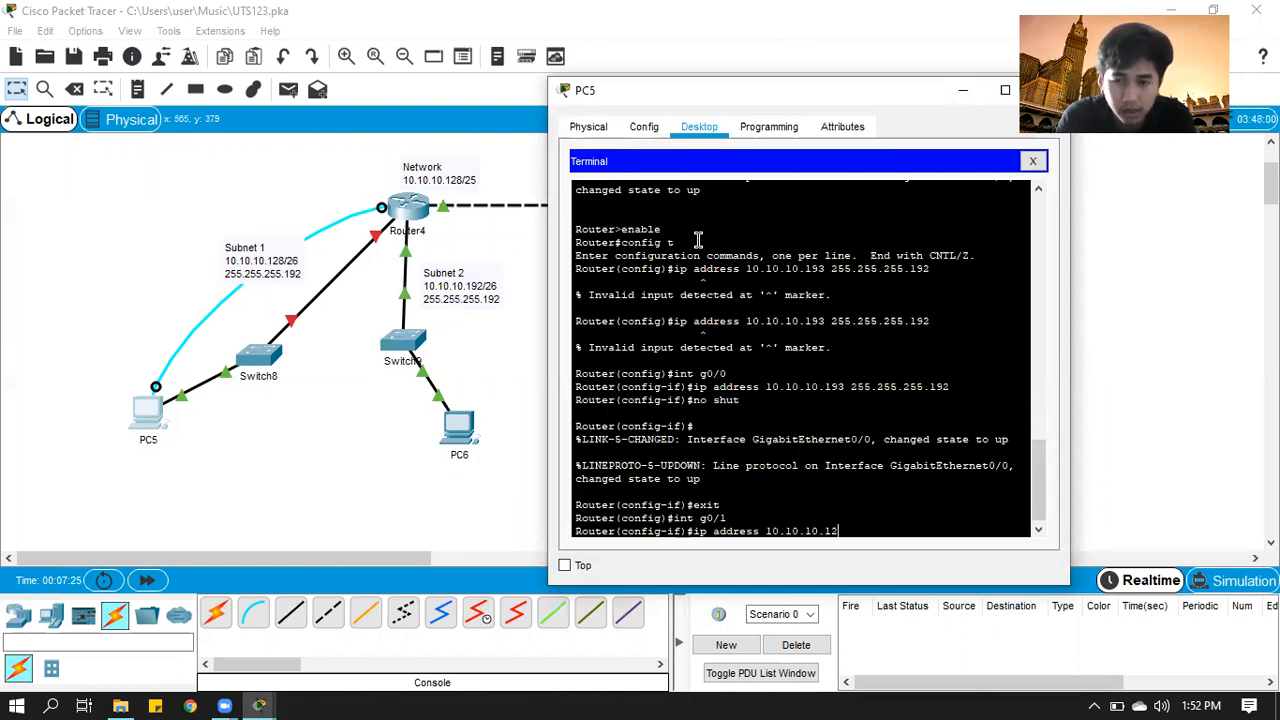
type("9 255.255.255.192")
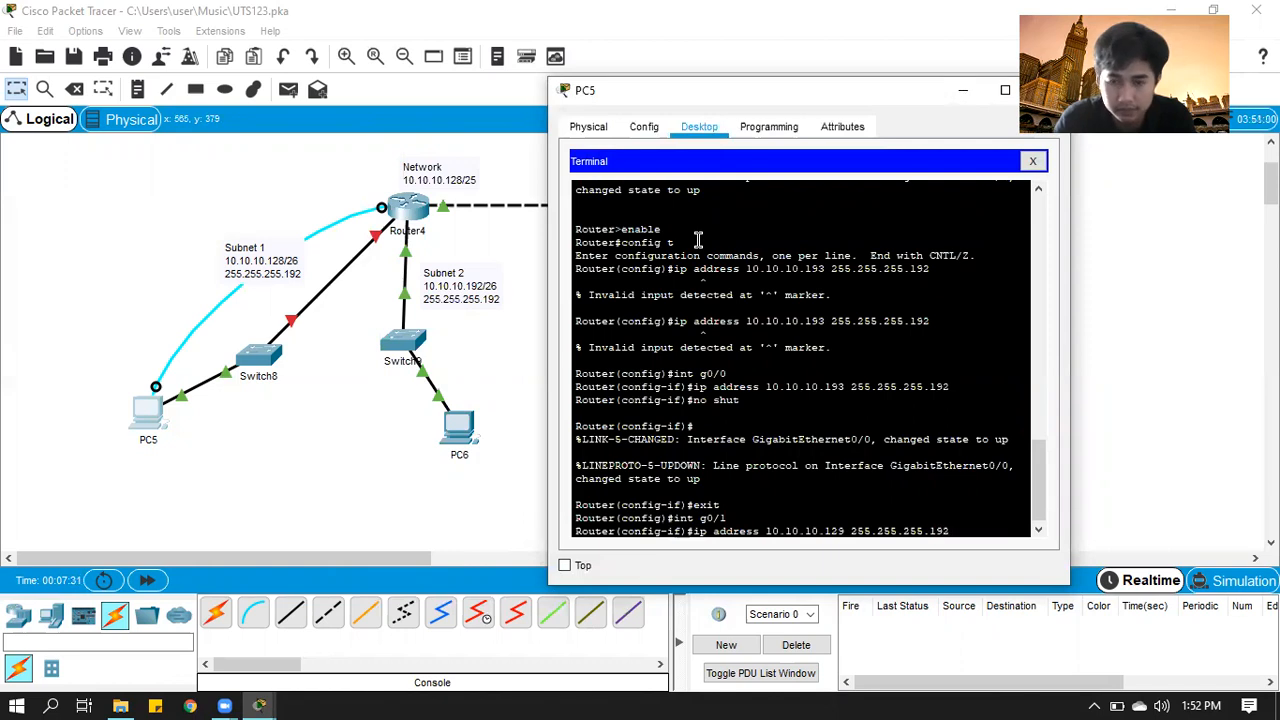
key("Return")
Enable interface g0/1 with no shut and exit to the router's global configuration mode
type("no shut")
key("Return")
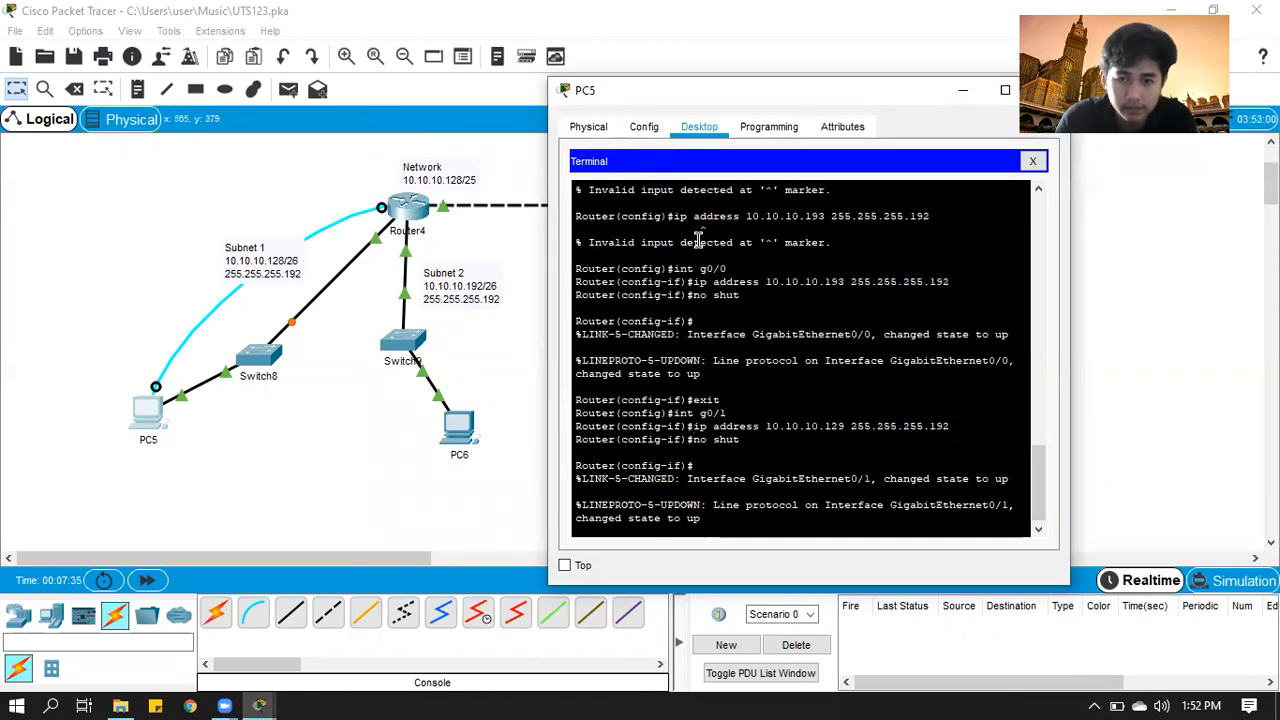
key("Return")
type("exit")
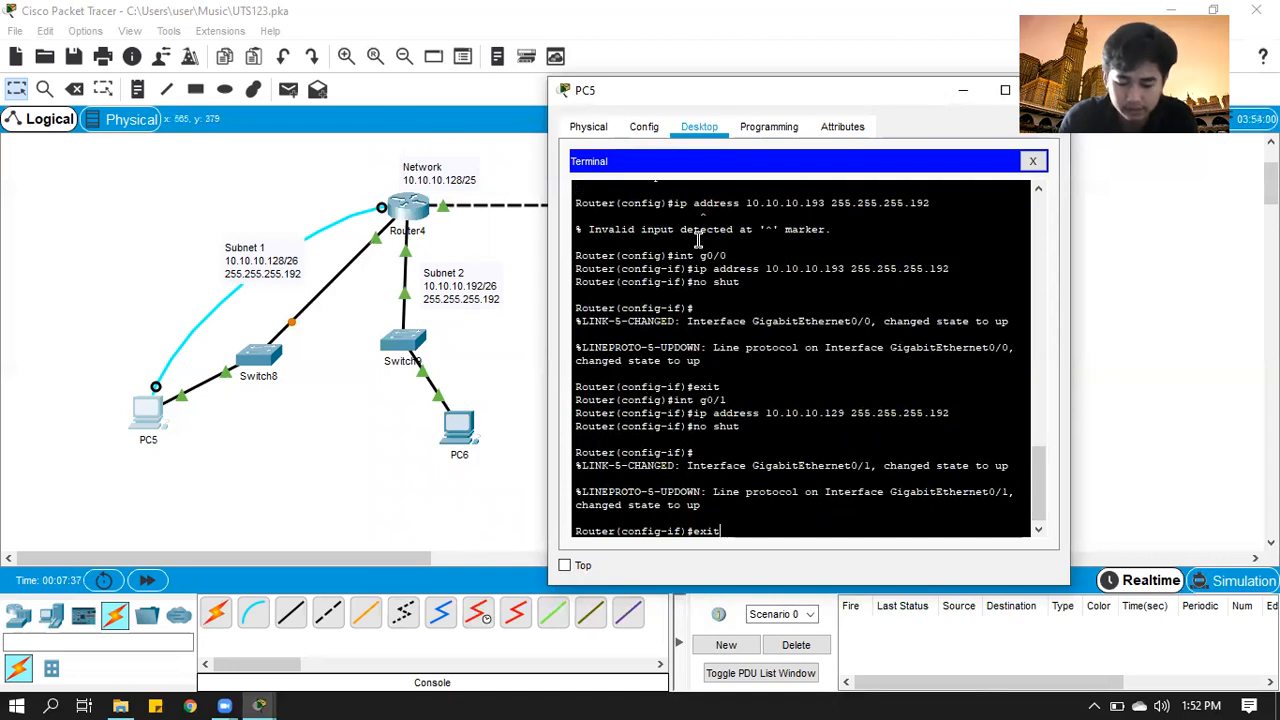
key("Return")
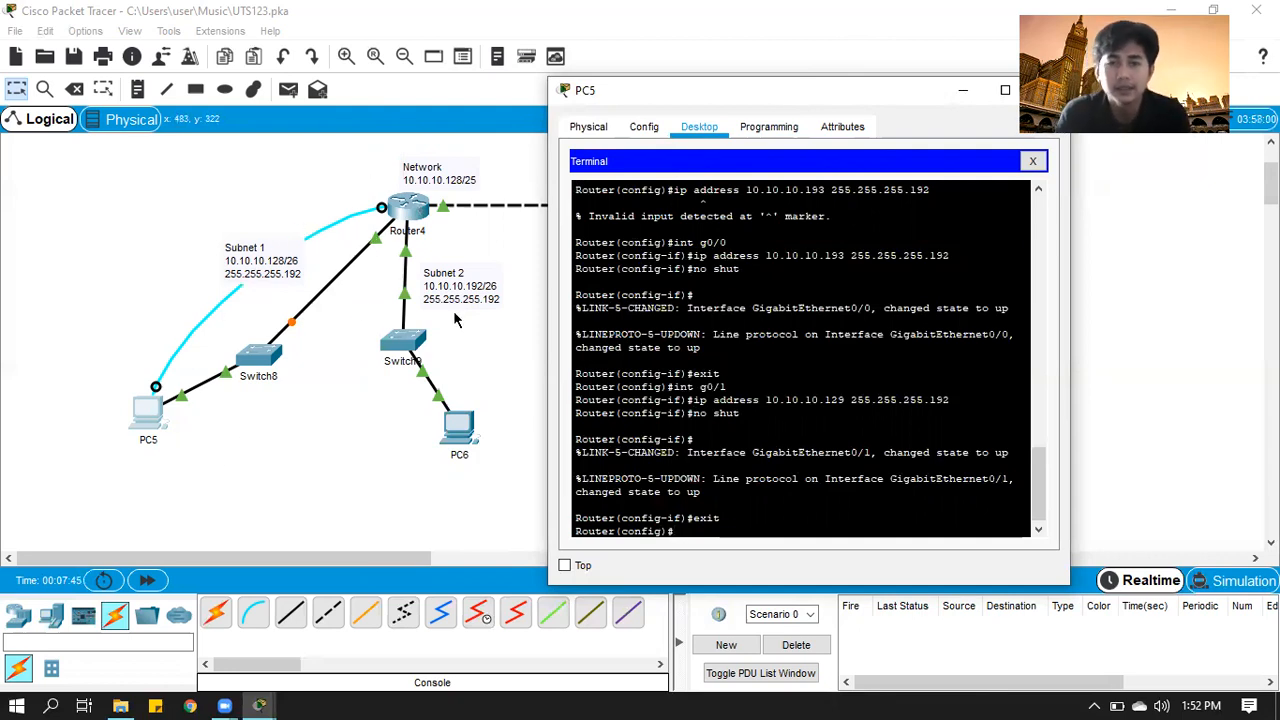
left_click(1033, 161)
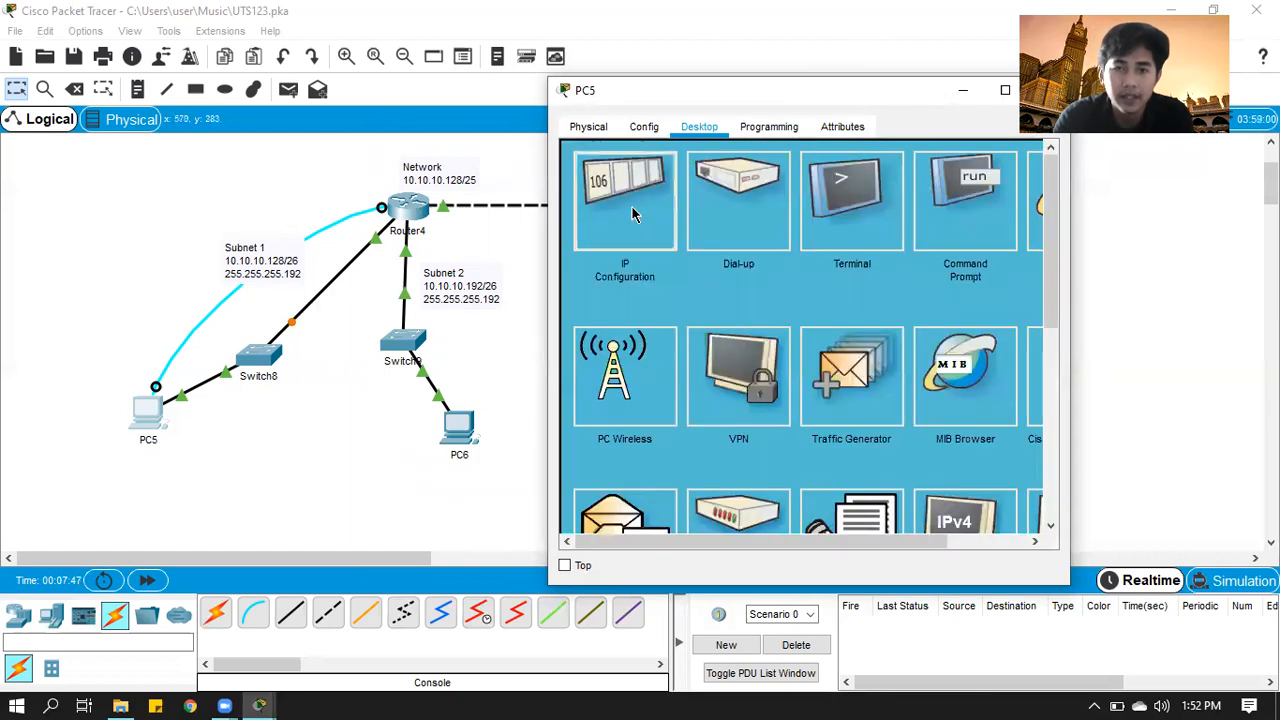
left_click(631, 205)
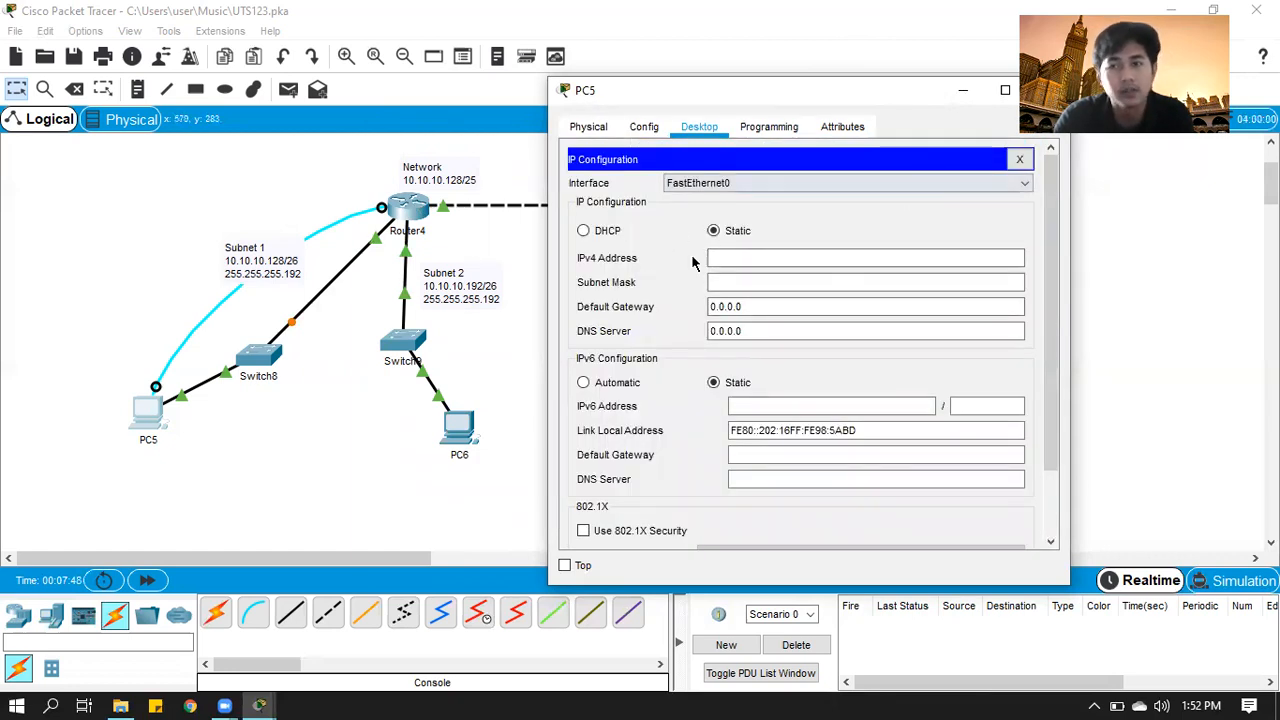
left_click(1019, 158)
left_click(852, 200)
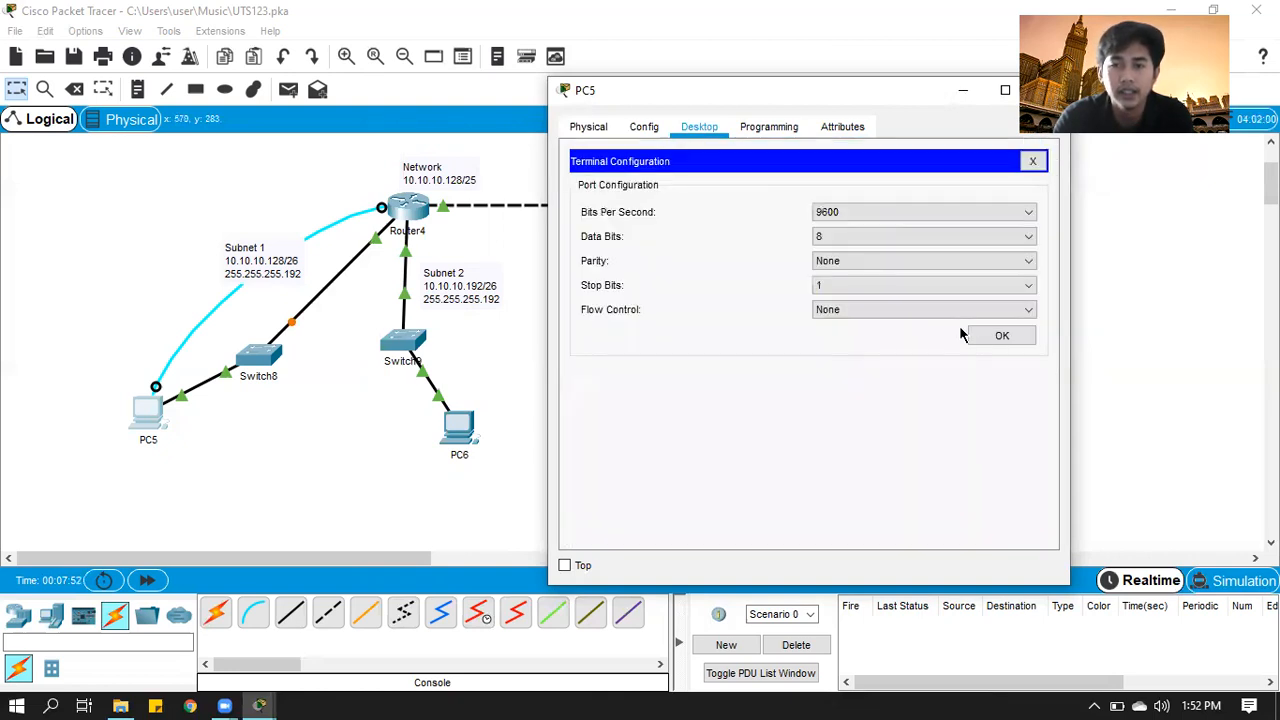
left_click(990, 340)
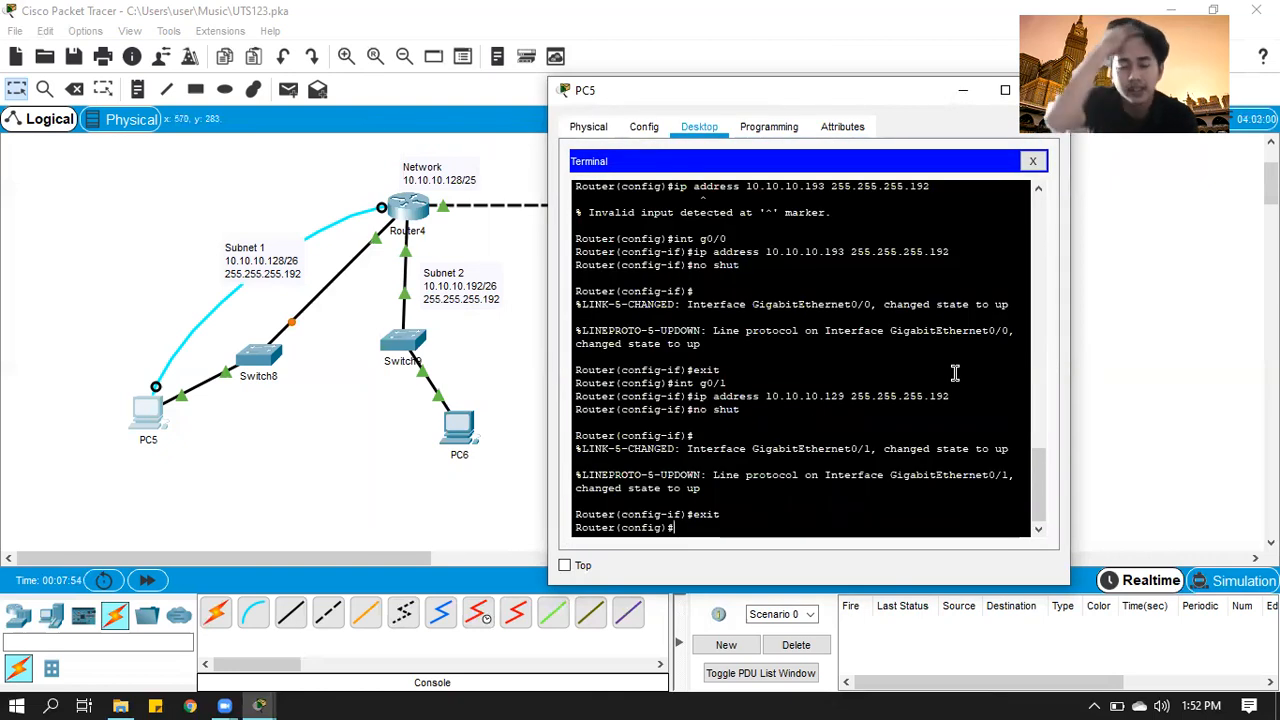
Create a DHCP pool named lan3 on the router from global configuration mode
type("ip")
key("BackSpace")
type("dhcp pool")
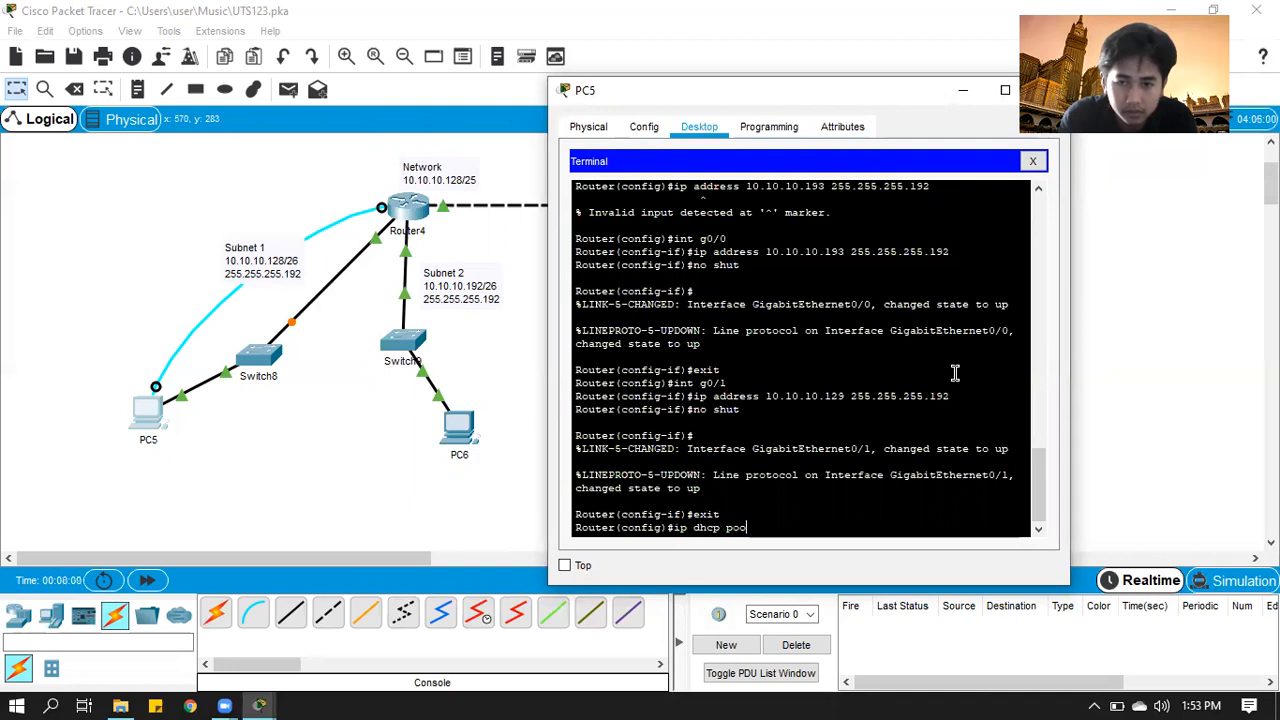
type(" lan3")
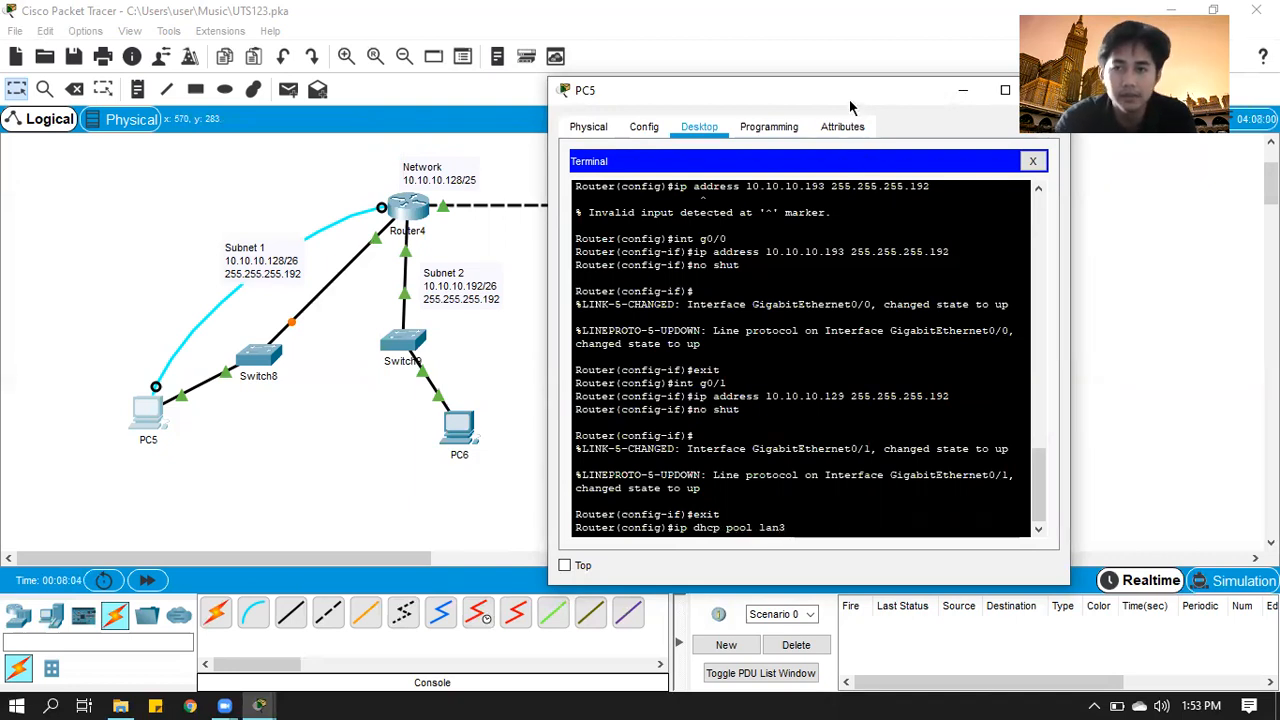
left_click_drag(830, 97, 782, 455)
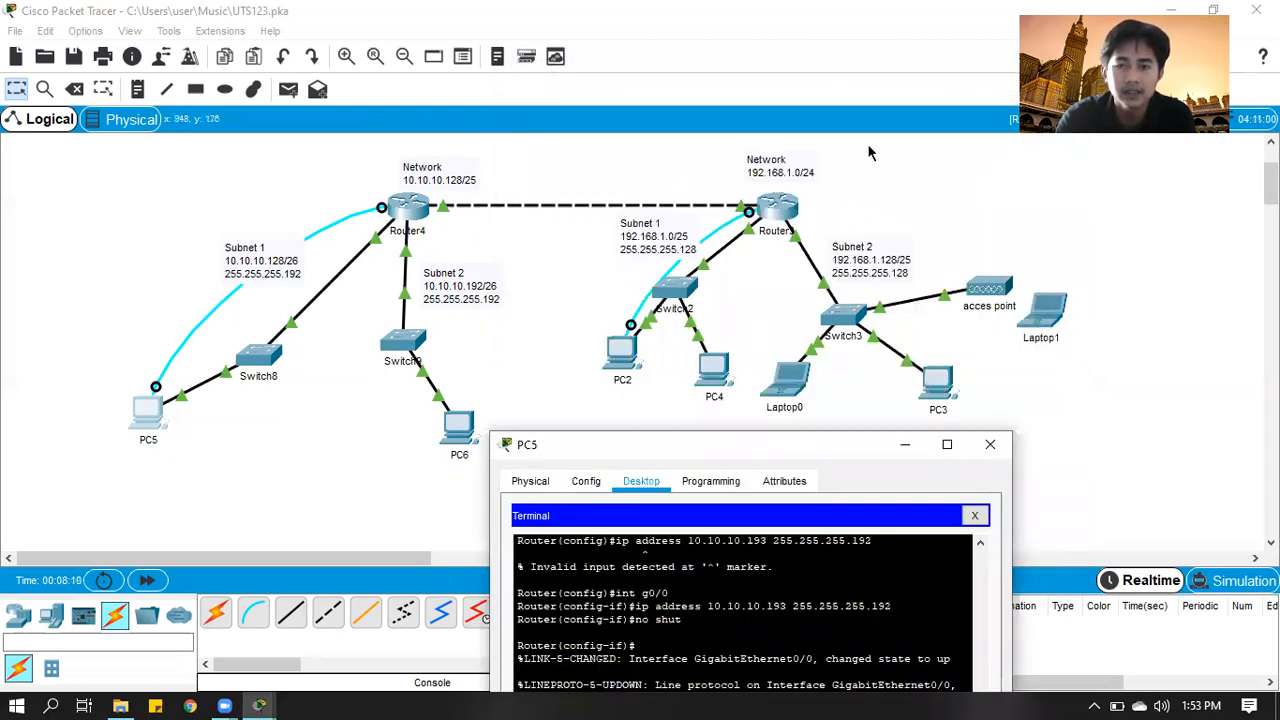
left_click_drag(731, 444, 791, 21)
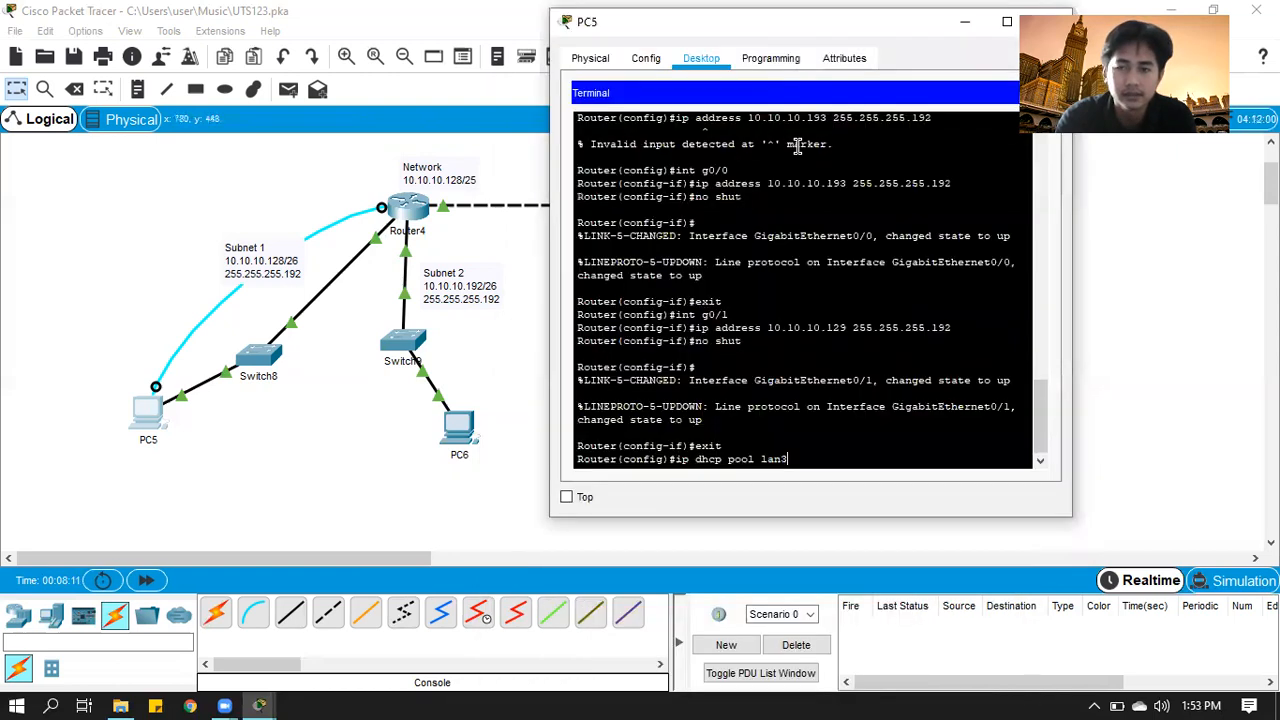
key("Return")
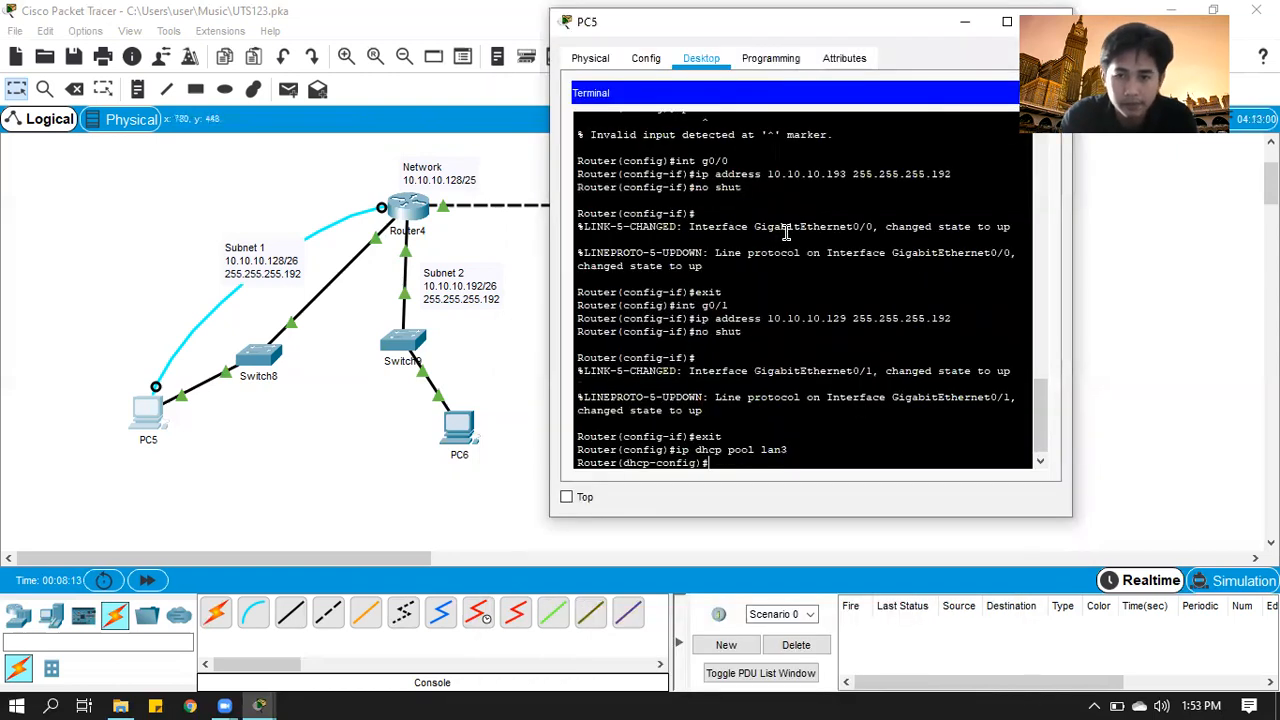
Set the lan3 pool's network to 10.10.10.192 with subnet mask 255.255.255.192
type("net")
key("Tab")
type("10.10.10.192")
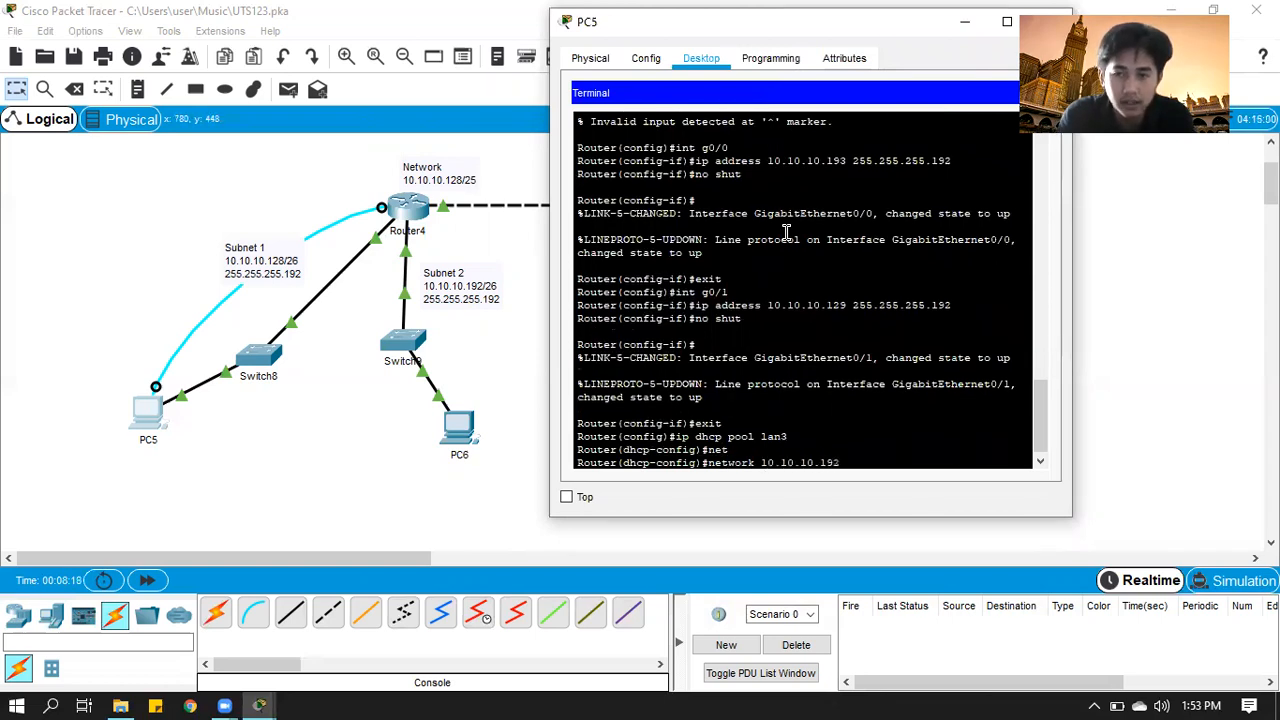
type(" 255.255.255.")
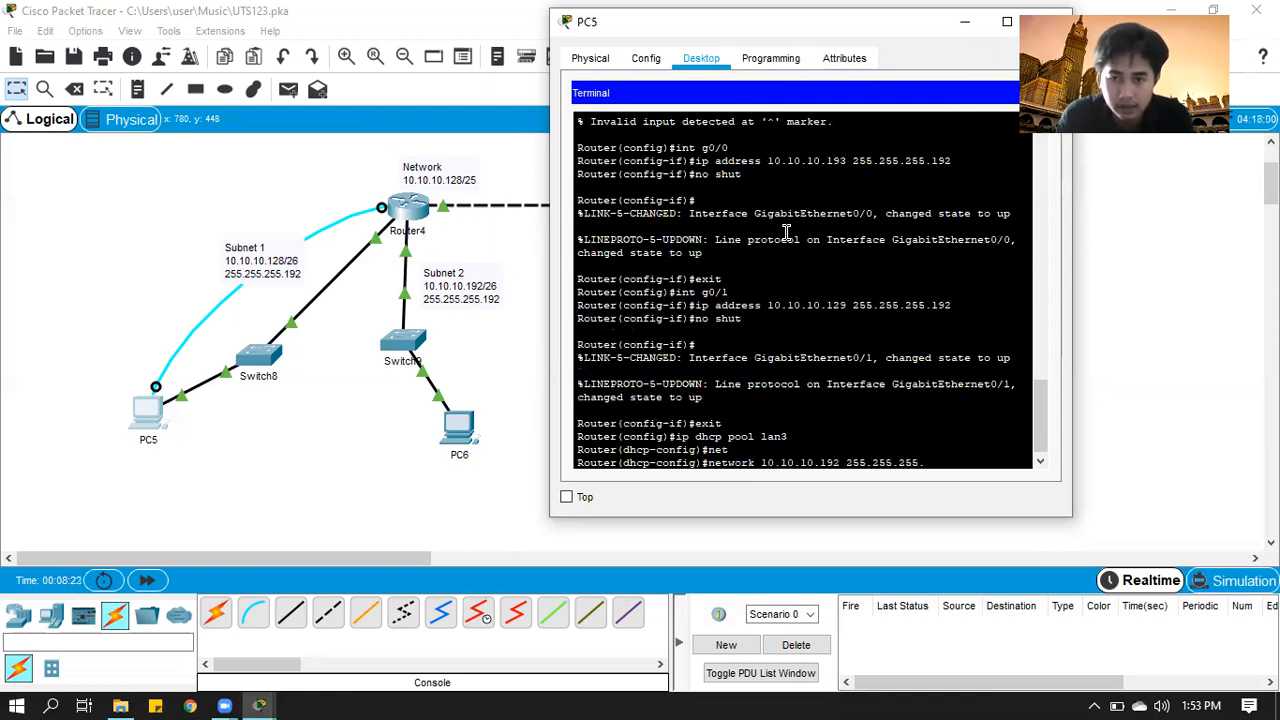
type("192")
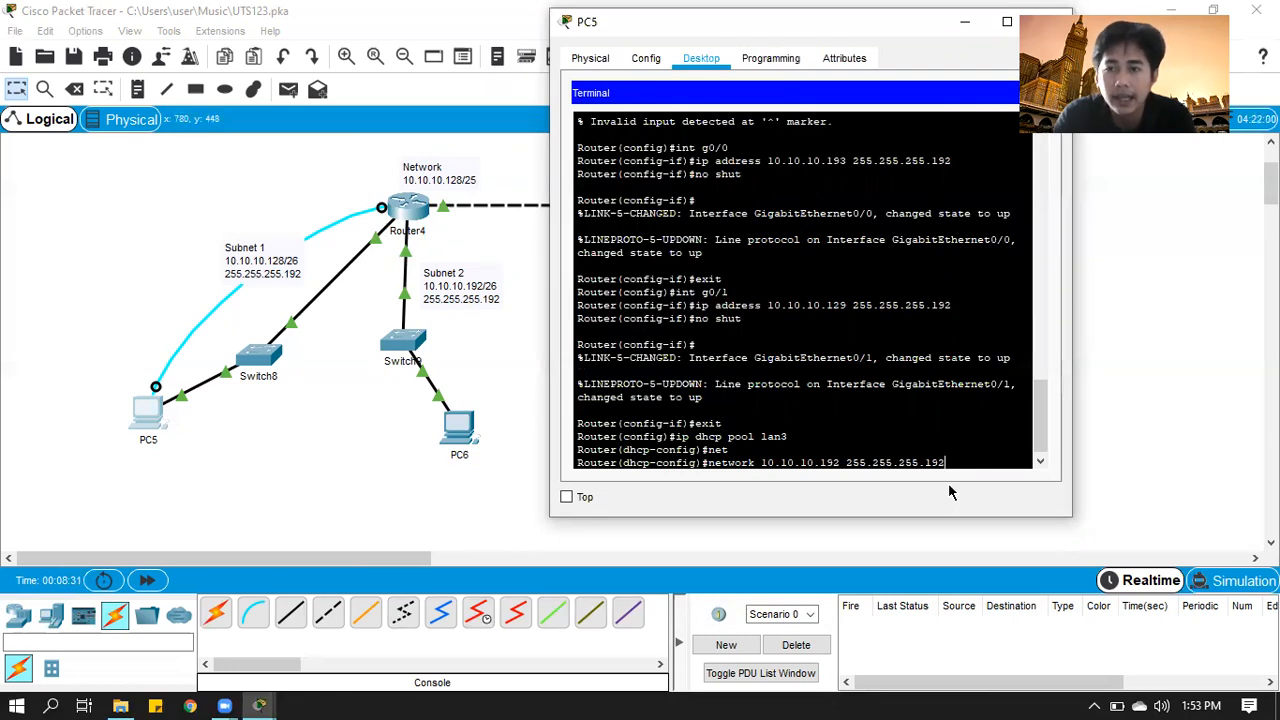
key("Return")
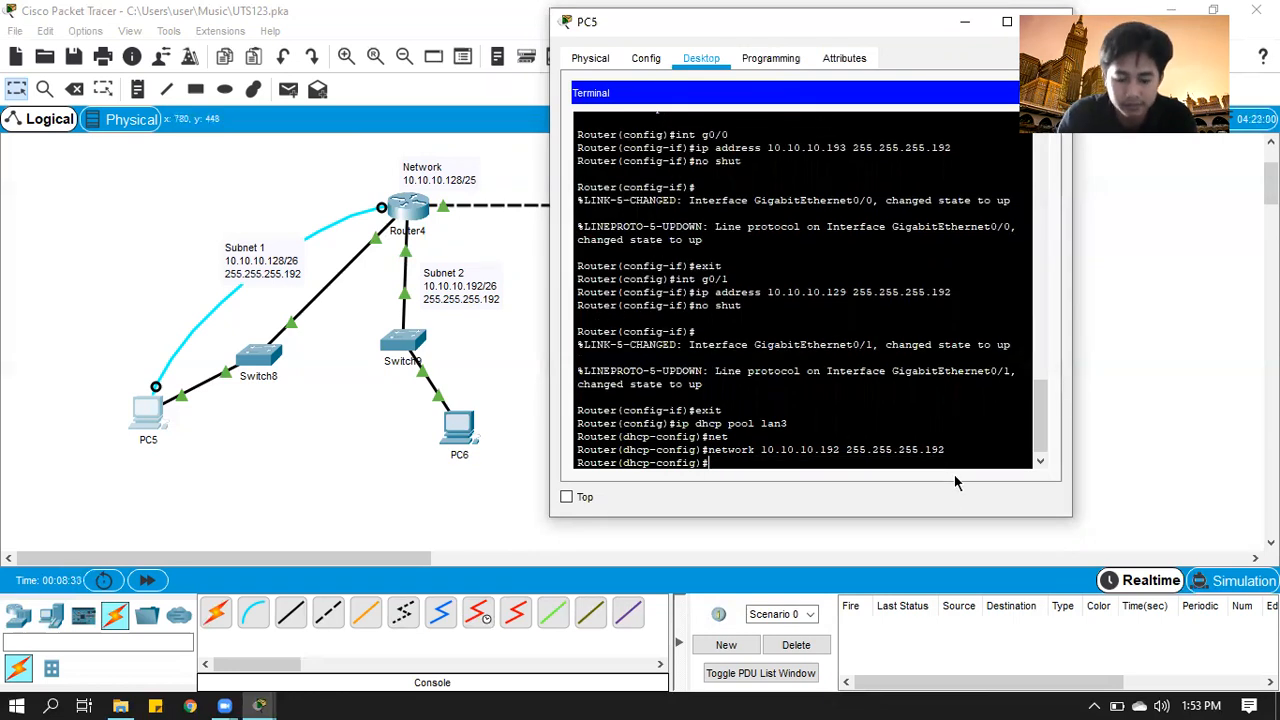
Set the lan3 pool's default router to 10.10.10.193 and exit to global configuration mode
type("def")
key("Tab")
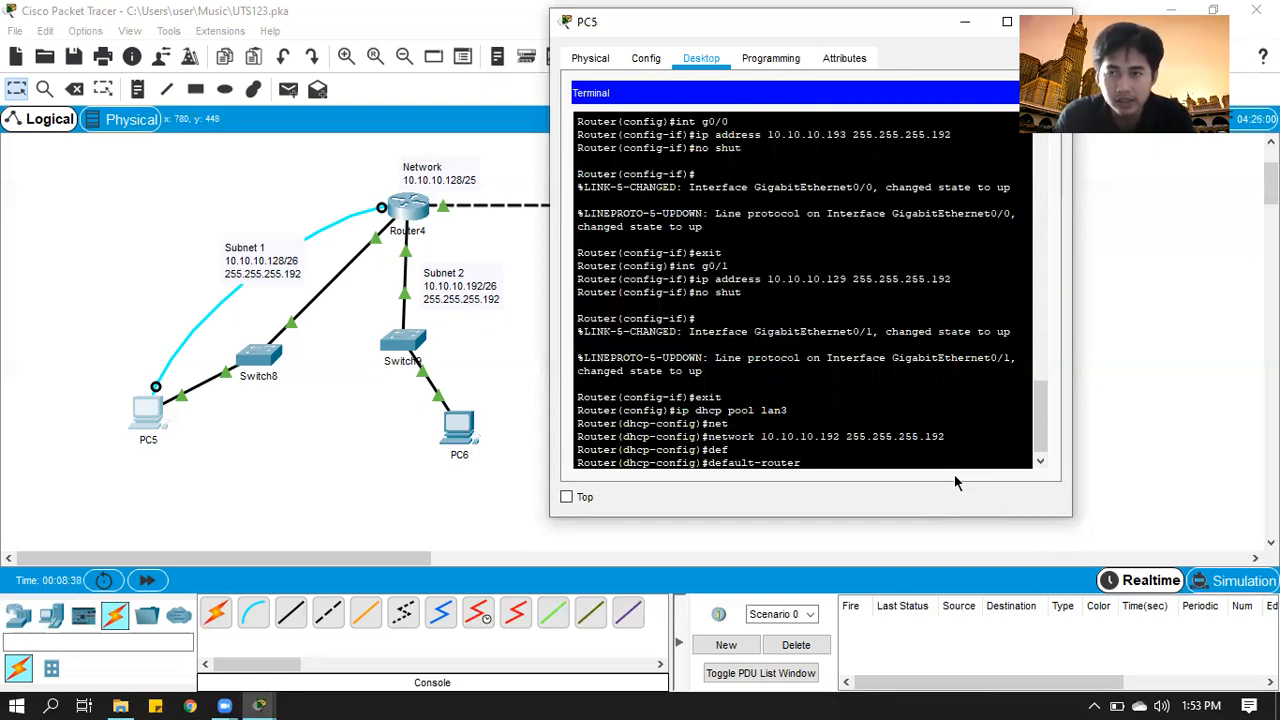
type("10.10")
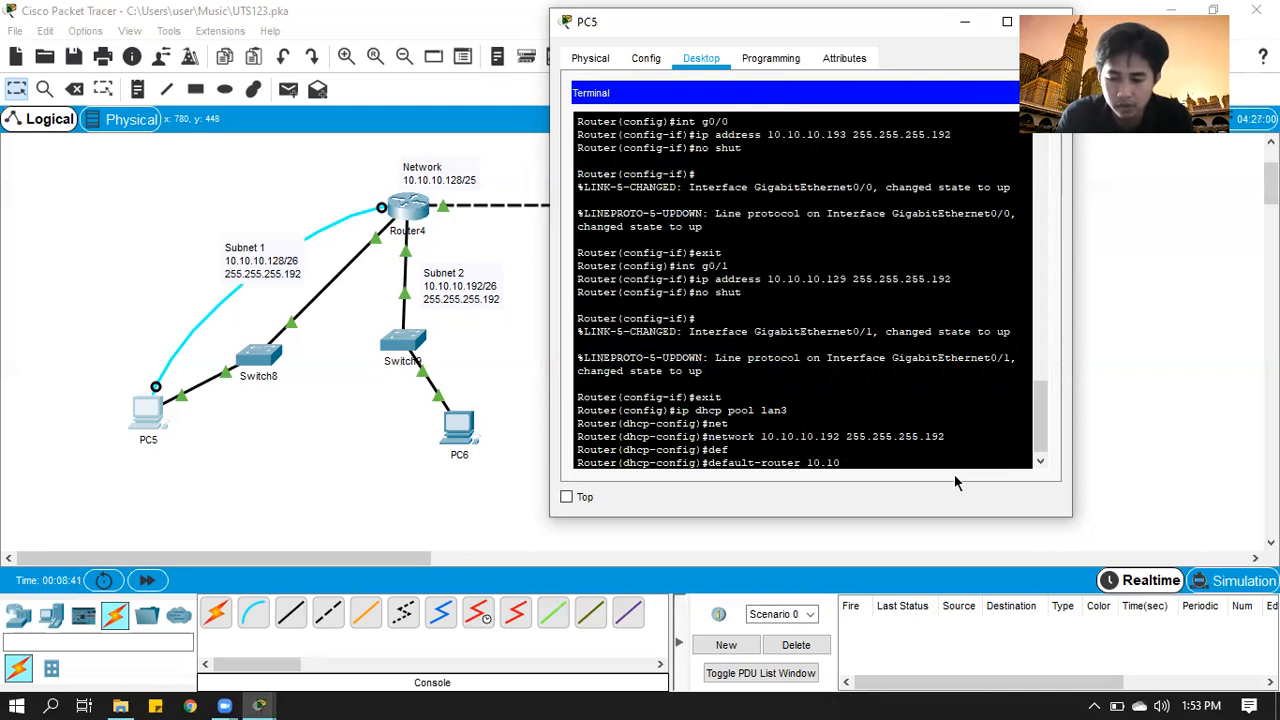
type(".10.193")
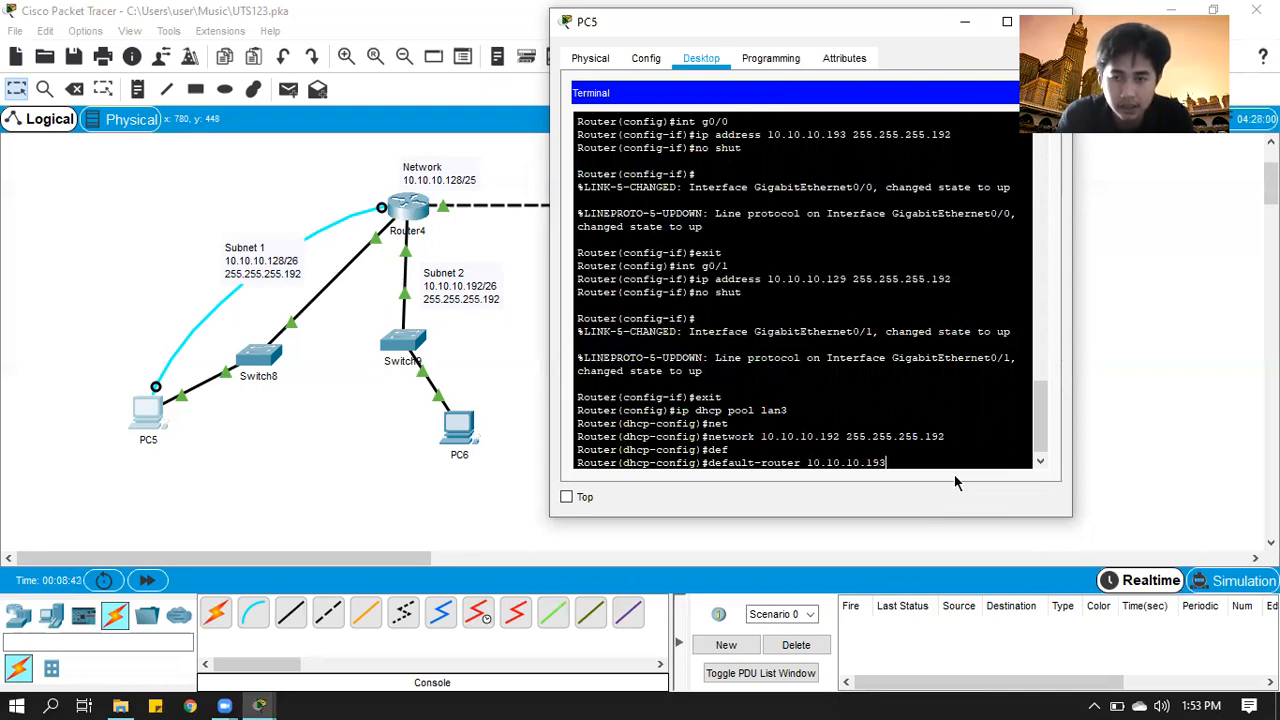
type(" 255.255.255.19")
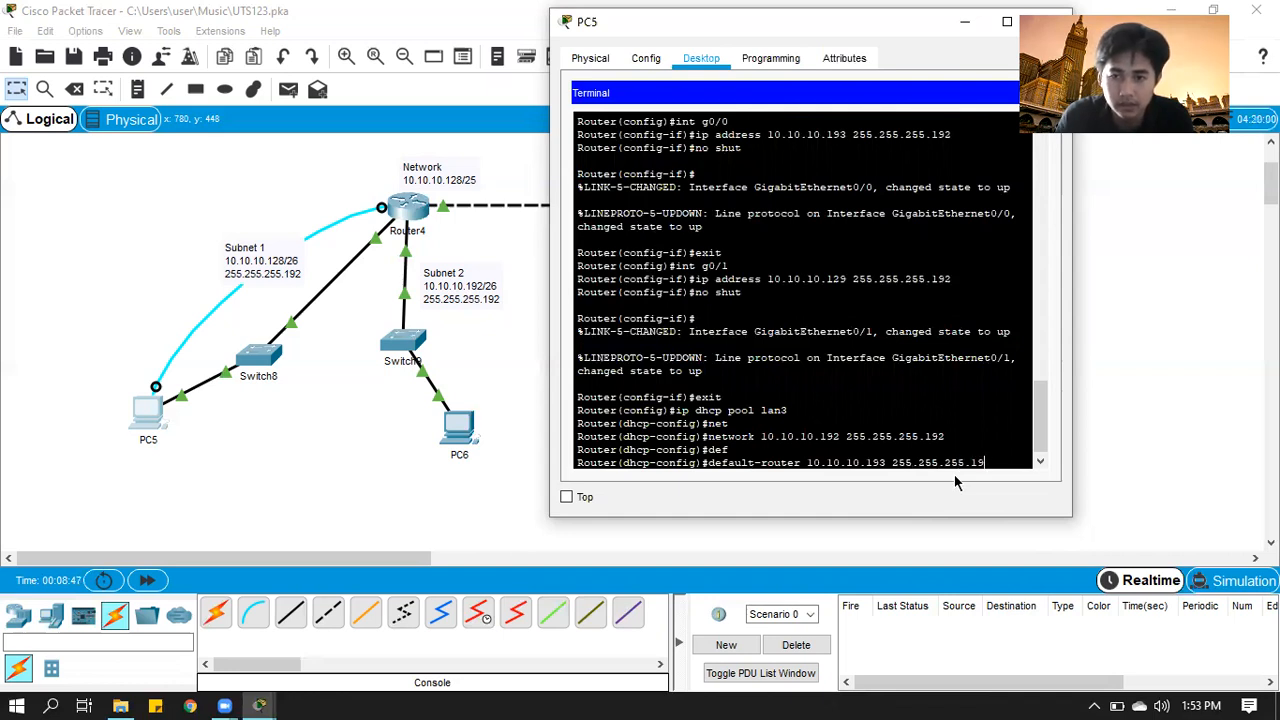
key("BackSpace")
key("BackSpace")
key("BackSpace")
key("BackSpace")
key("BackSpace")
key("BackSpace")
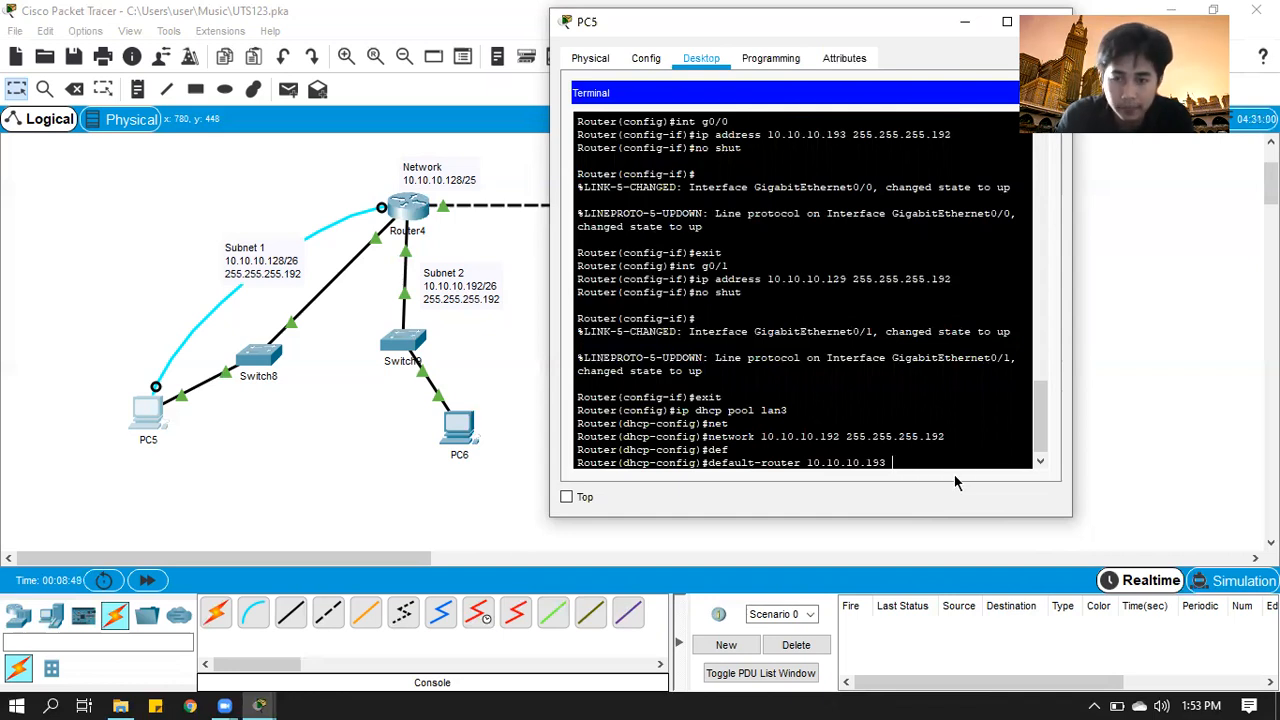
key("BackSpace")
key("Return")
type("exit")
key("Return")
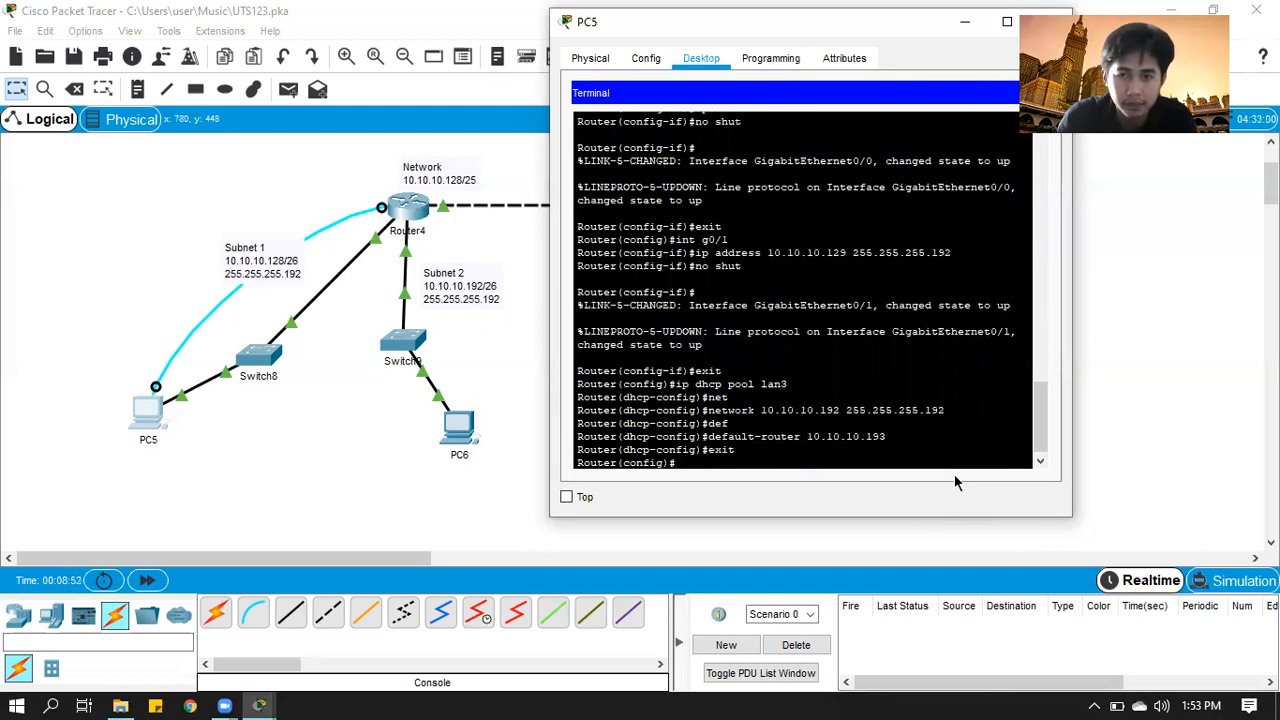
Create a second DHCP pool named lan4 on the router
type("ip dhcp")
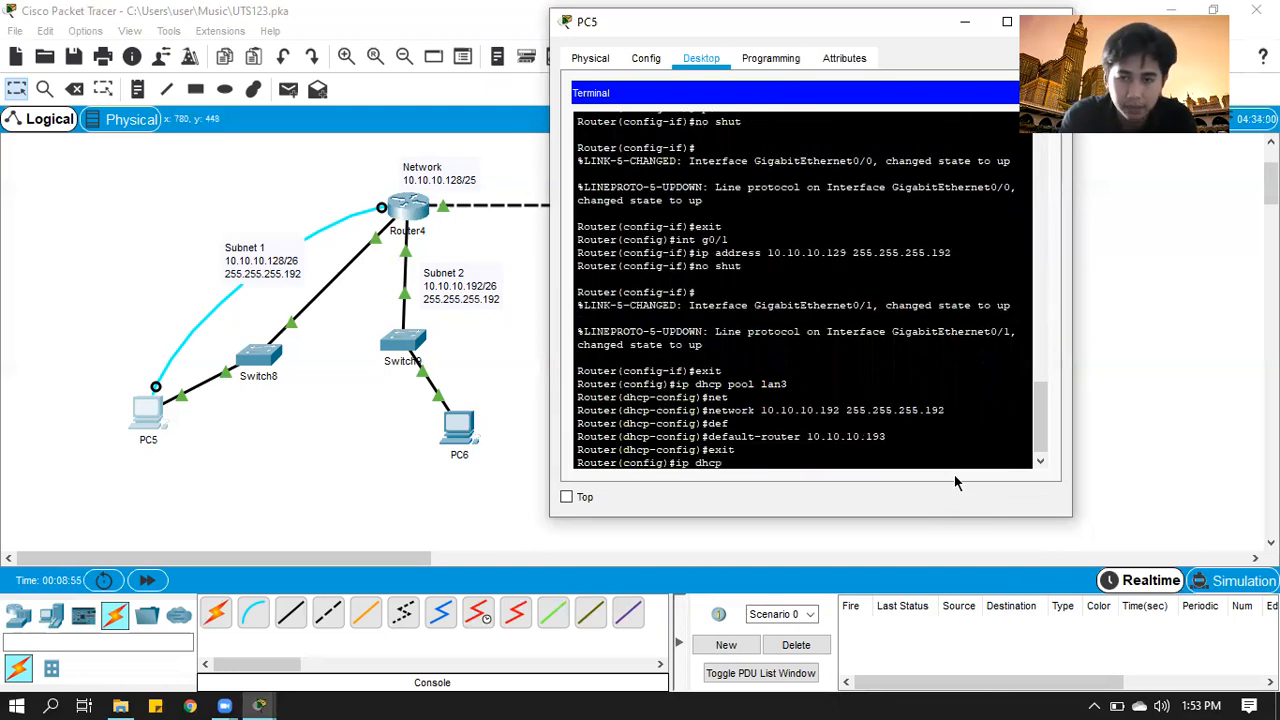
type(" pool la")
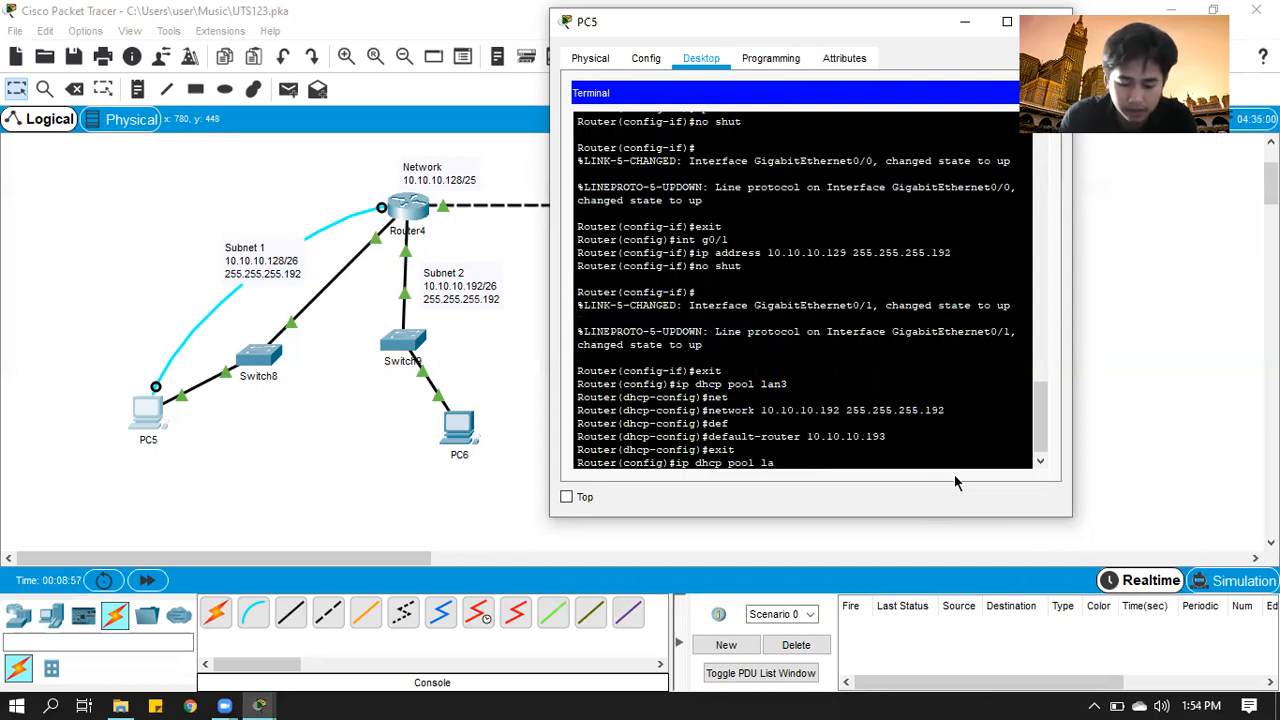
type("n4")
key("Return")
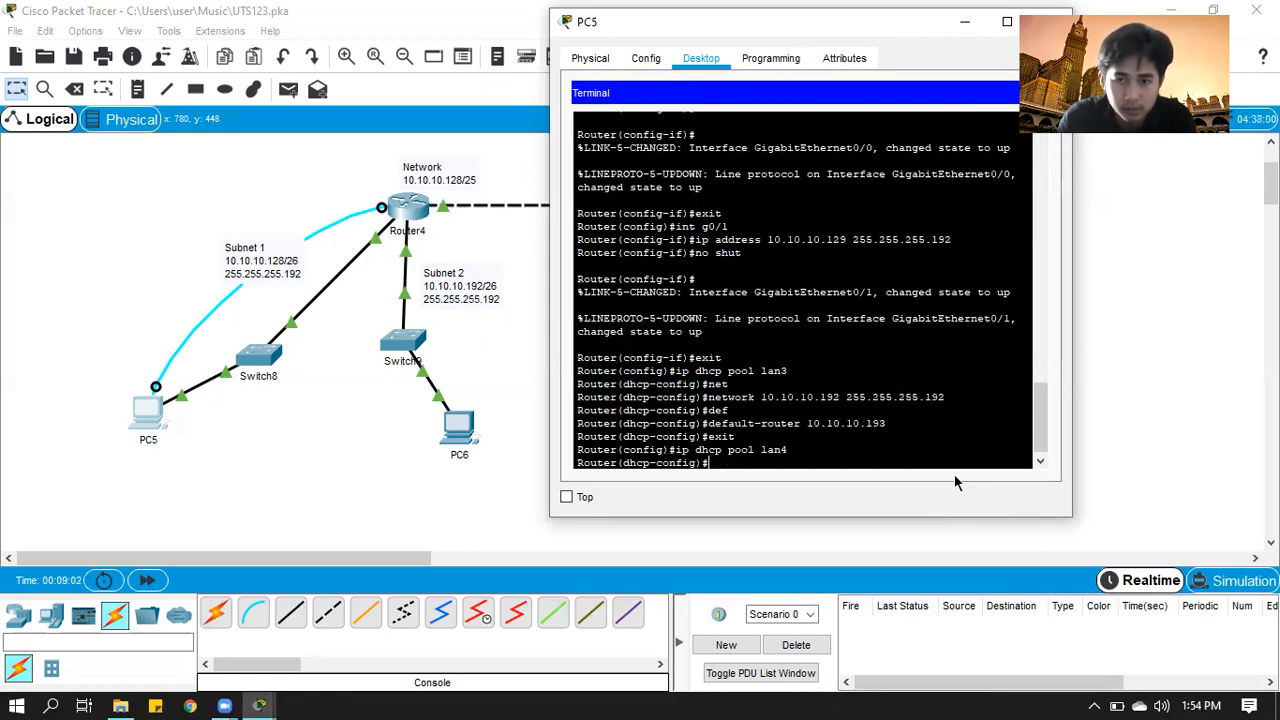
Set the lan4 pool's network to 10.10.10.128 with subnet mask 255.255.255.192
type("ne")
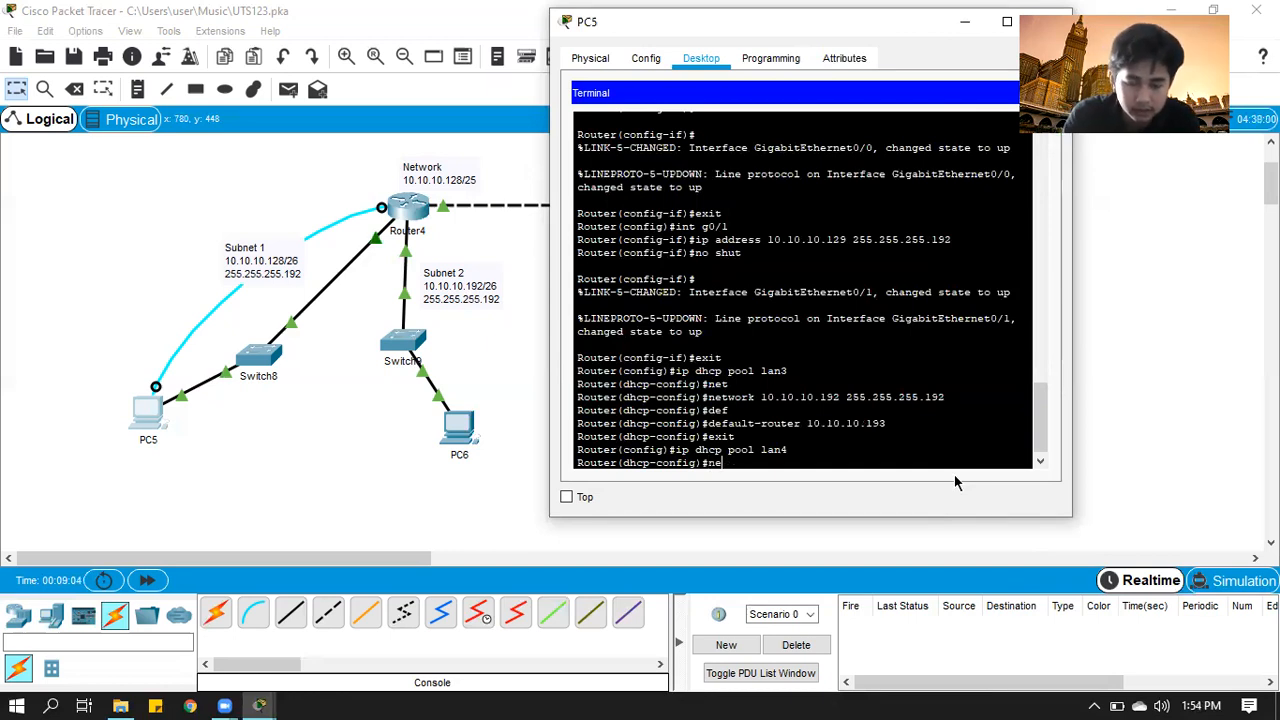
type("t")
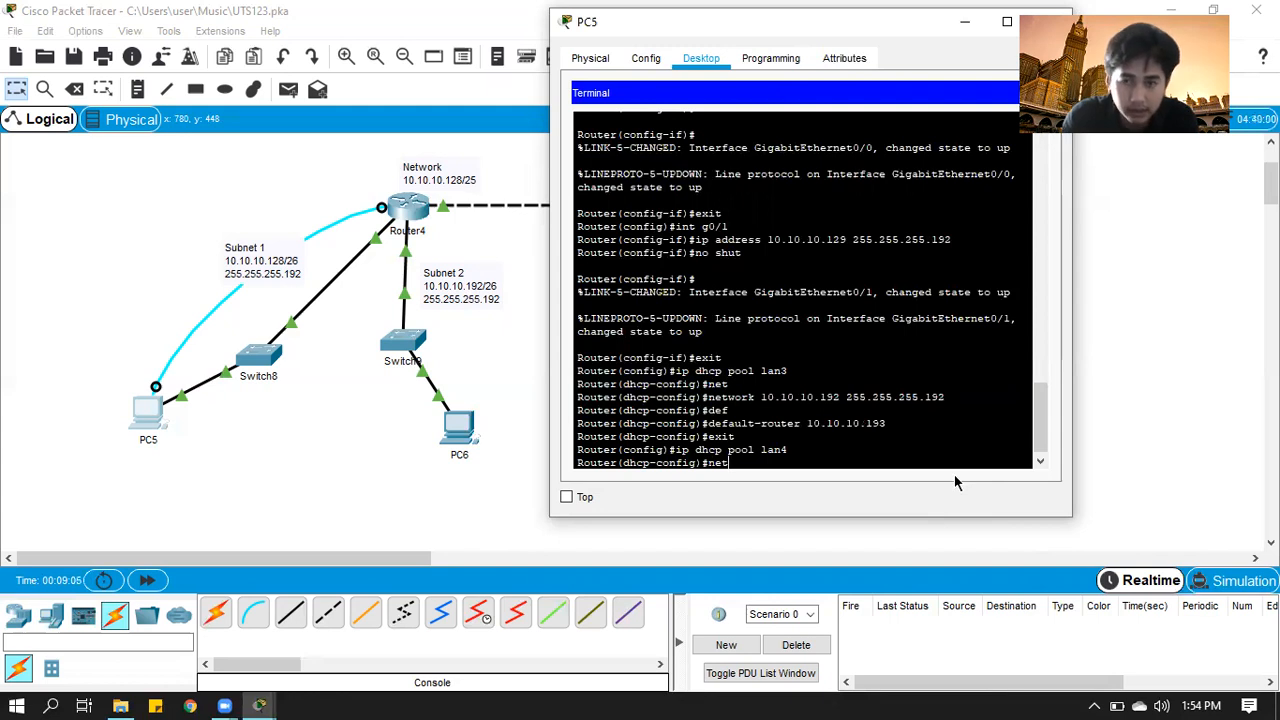
key("Tab")
type("10.1")
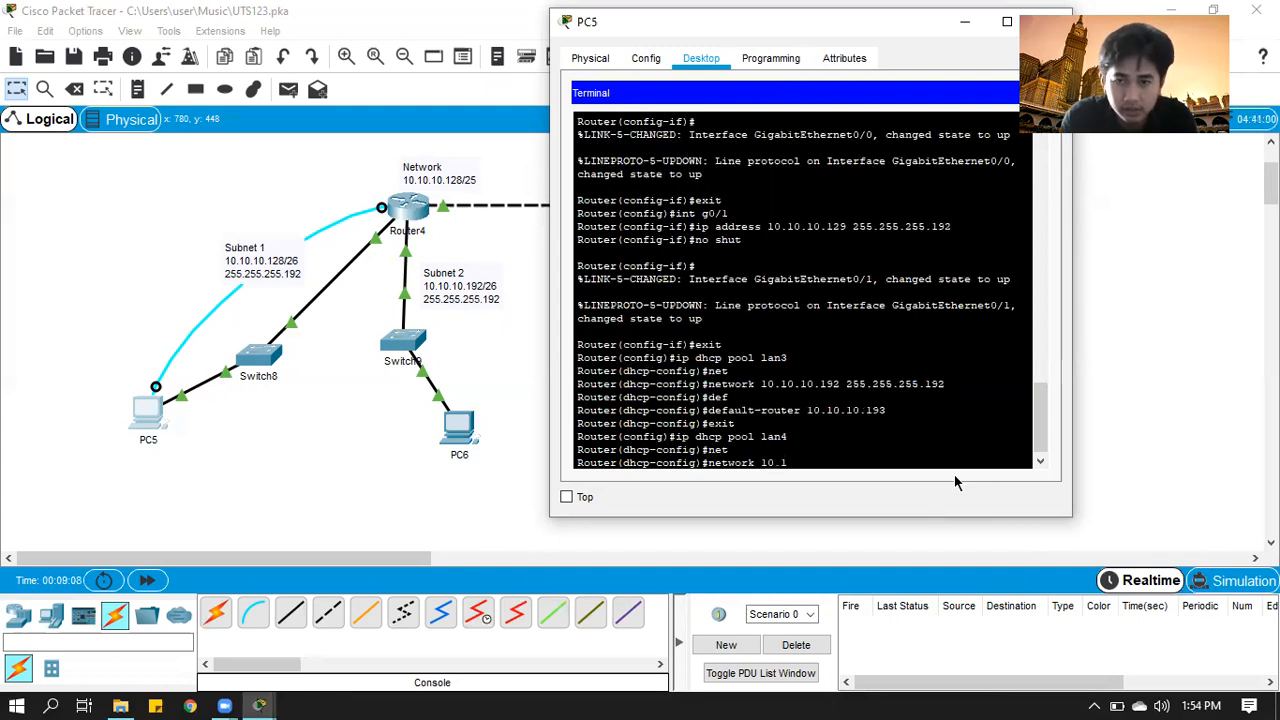
type("0.10.1")
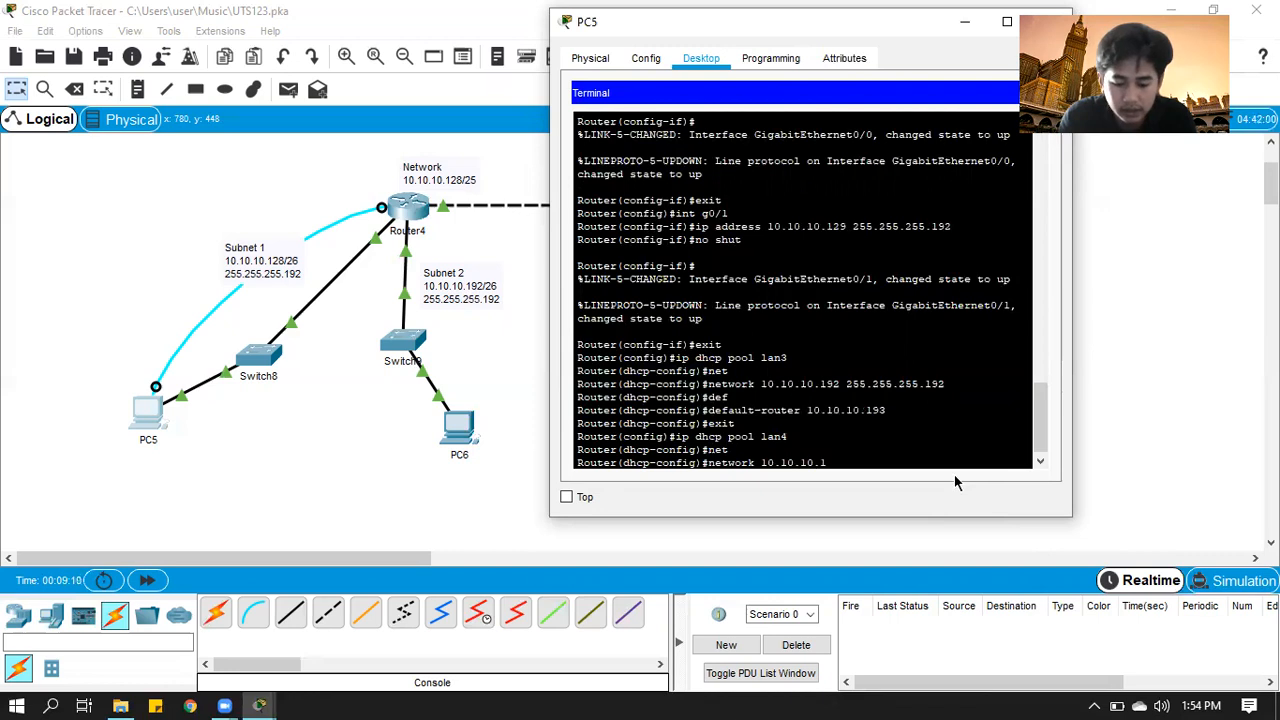
type("28 255.255.255")
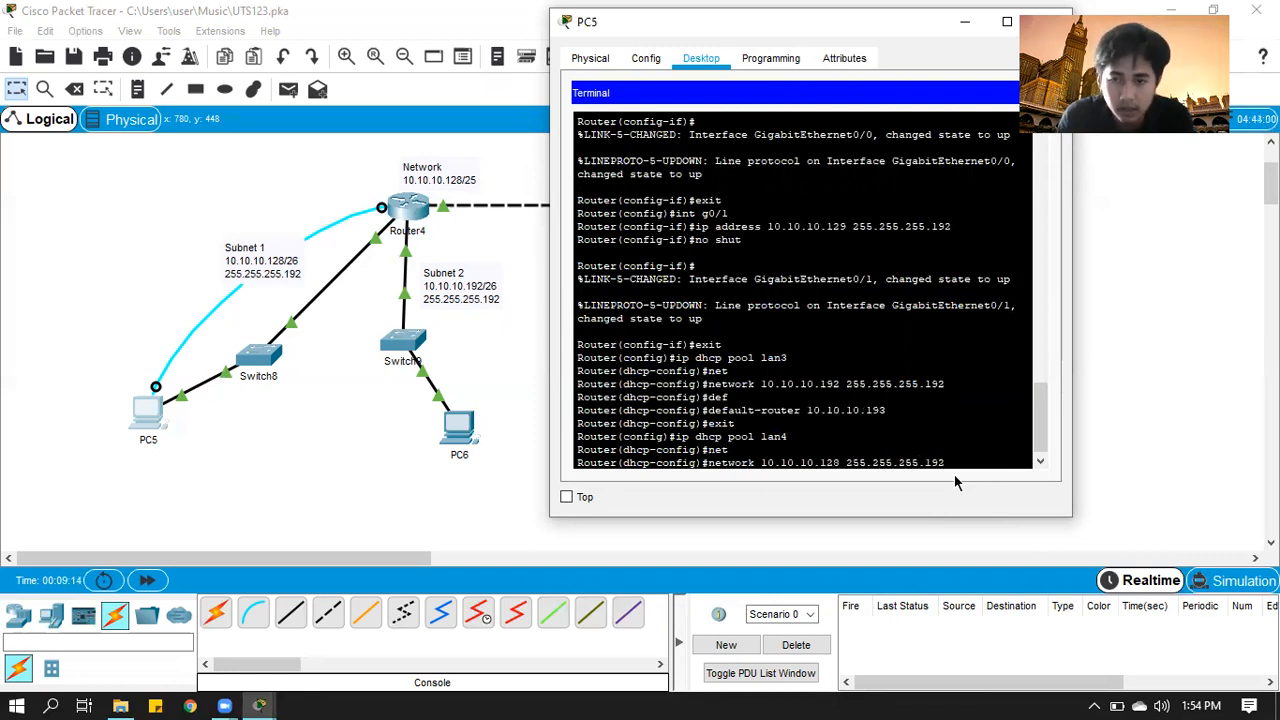
type(".192")
key("Return")
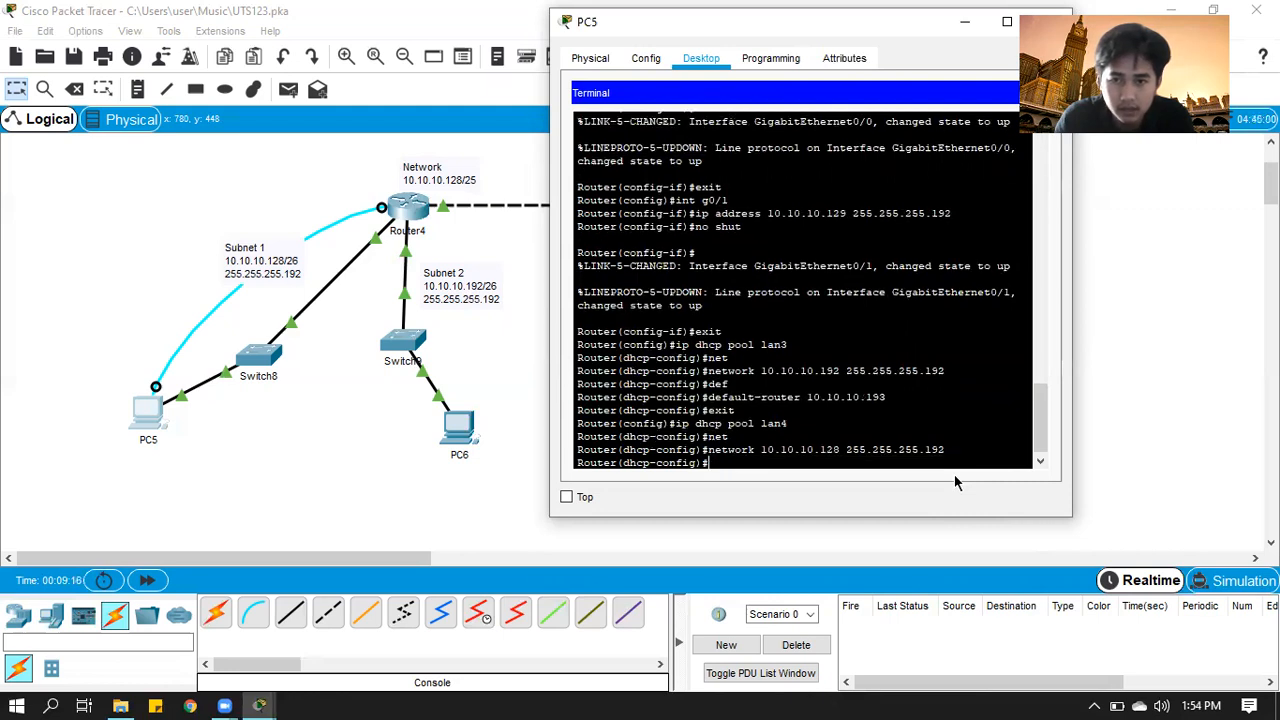
Set the lan4 pool's default router to 10.10.10.129 and exit to global configuration mode
type("def")
key("Tab")
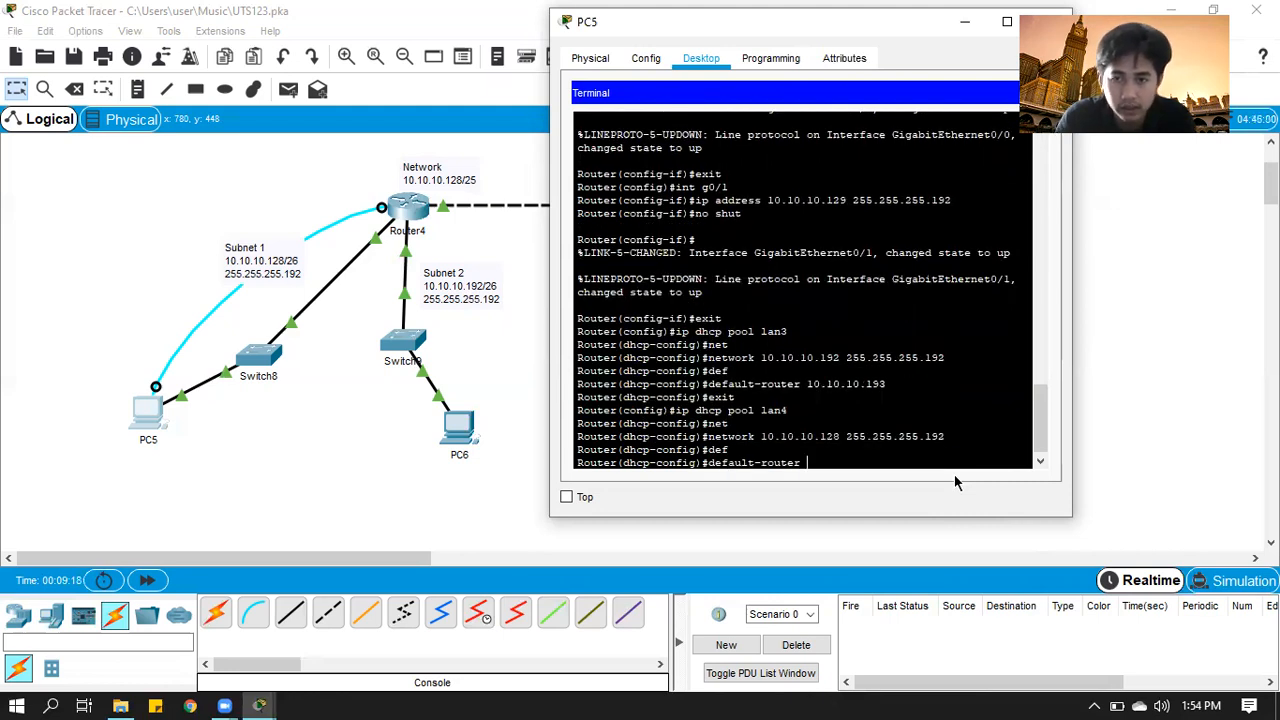
type("10.10.10.12")
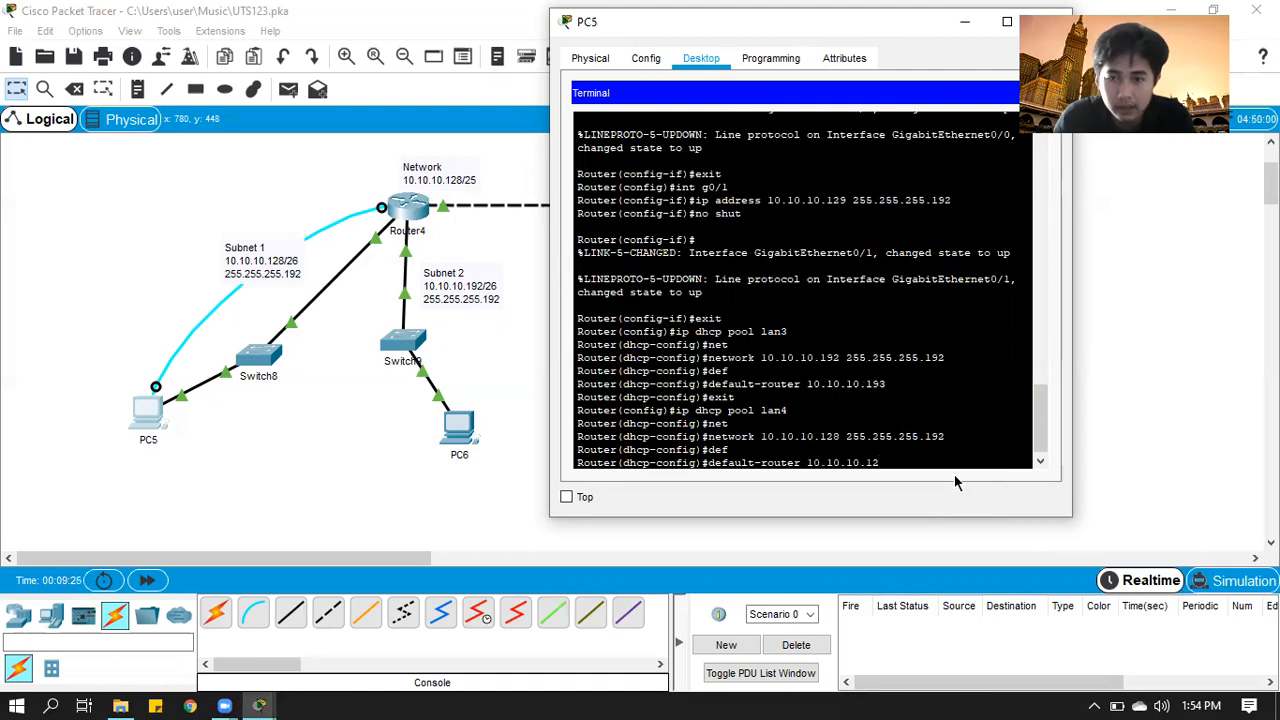
type("5")
key("Return")
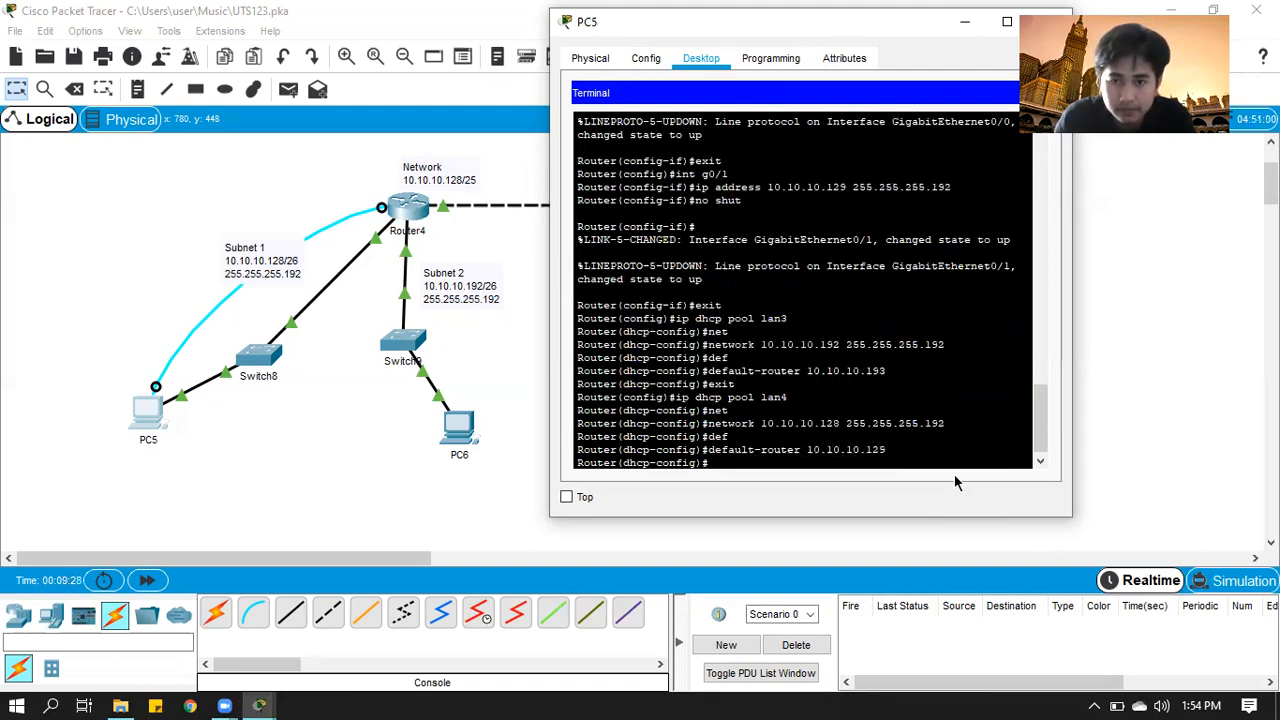
type("exit")
key("Return")
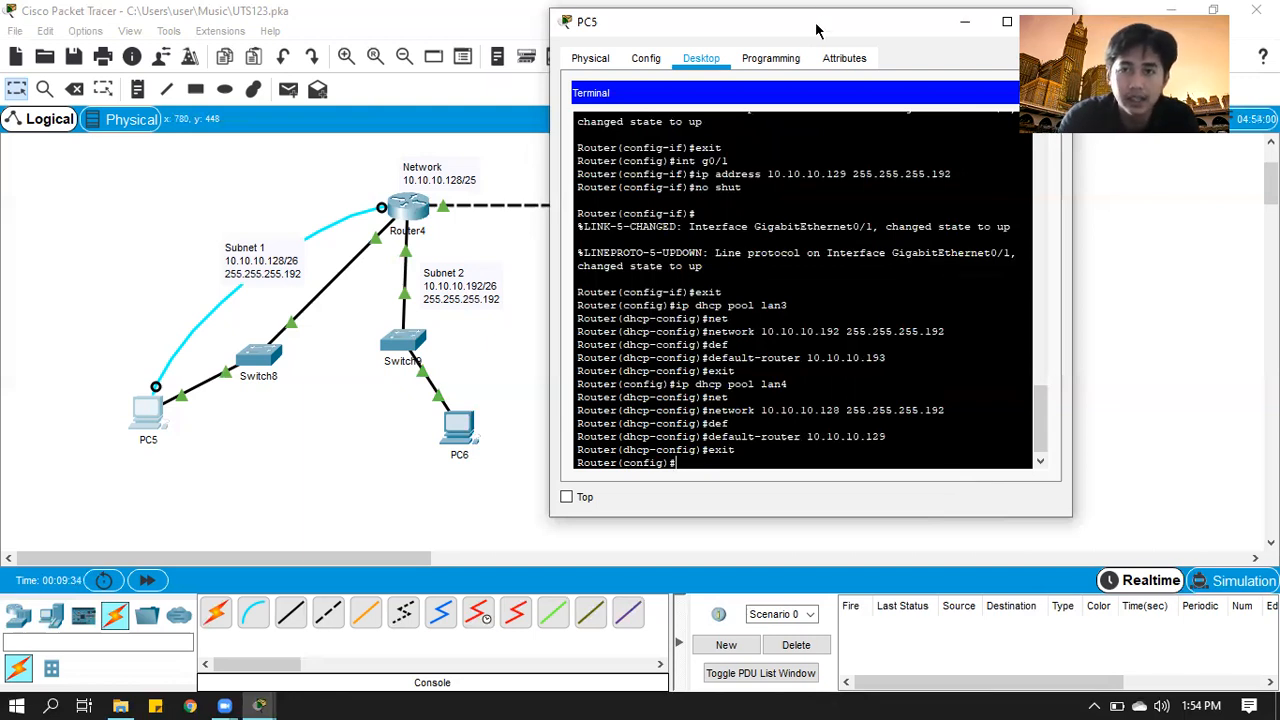
Close PC5's terminal and switch PC5's FastEthernet0 IPv4 configuration to DHCP
left_click_drag(830, 25, 681, 60)
left_click(885, 127)
left_click(816, 56)
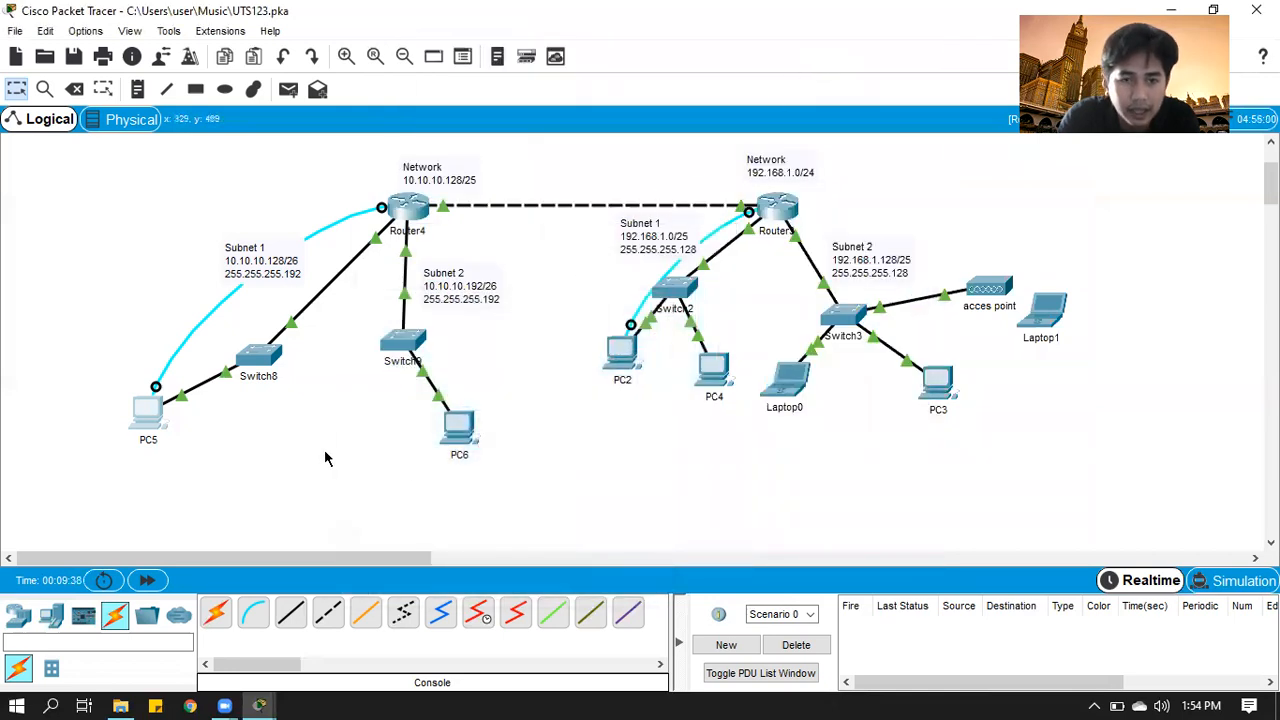
left_click(157, 422)
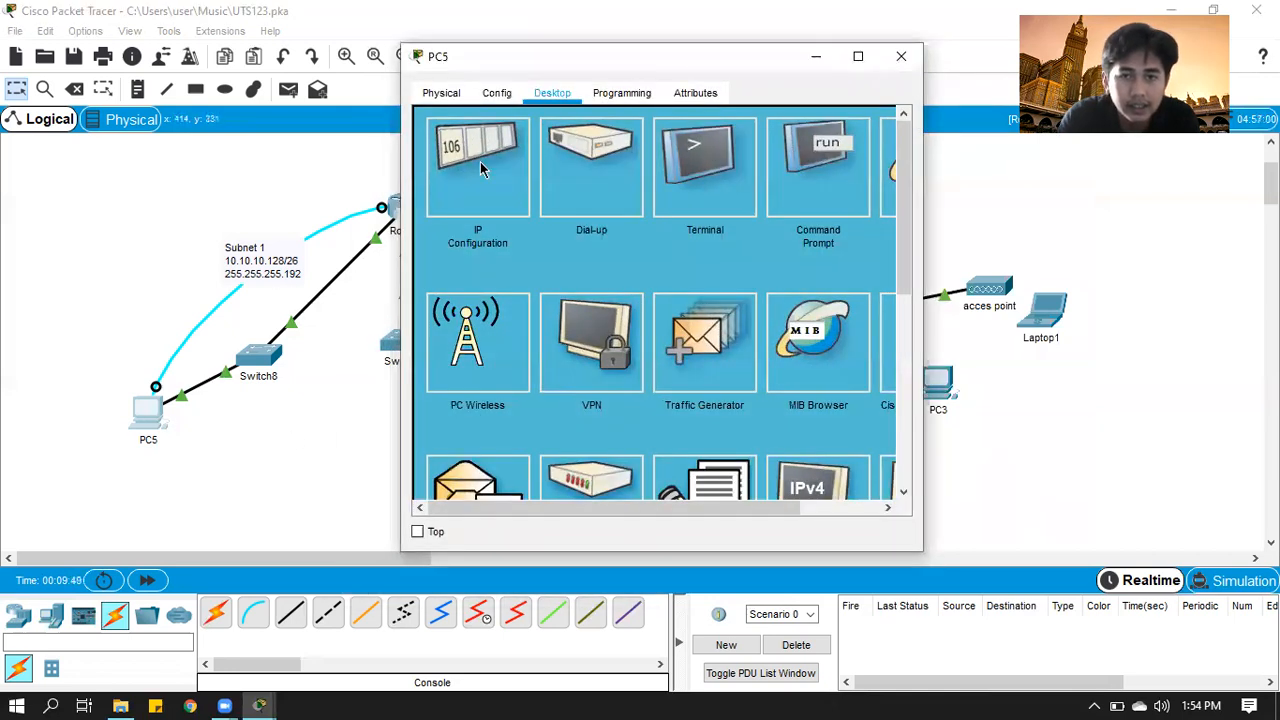
left_click(480, 161)
left_click(437, 197)
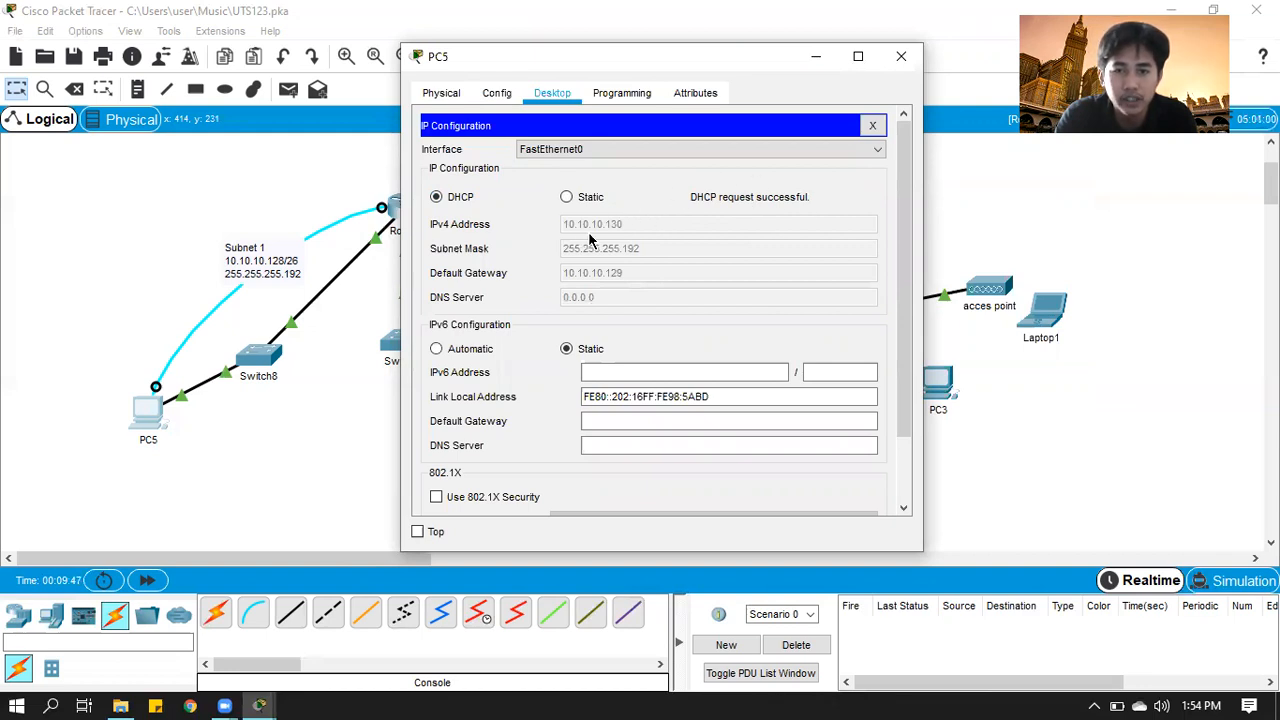
left_click(816, 58)
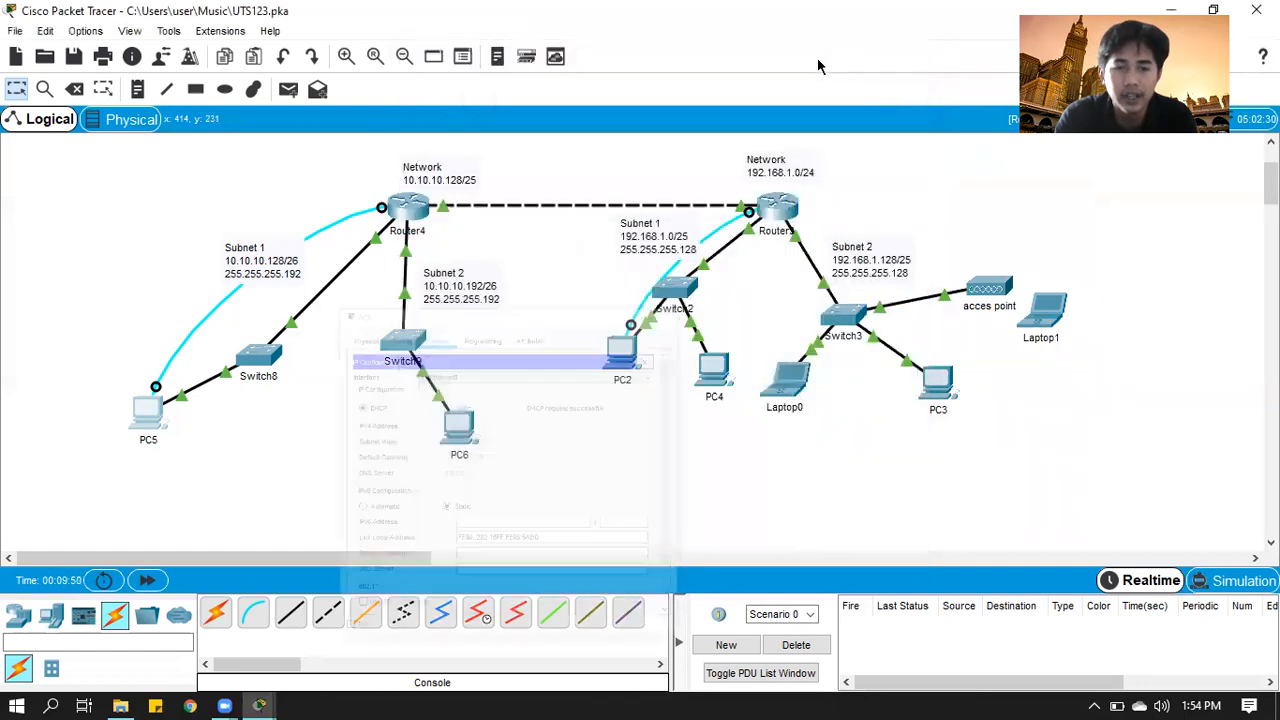
Switch PC6's FastEthernet0 IPv4 configuration to DHCP and minimize its window
left_click(459, 428)
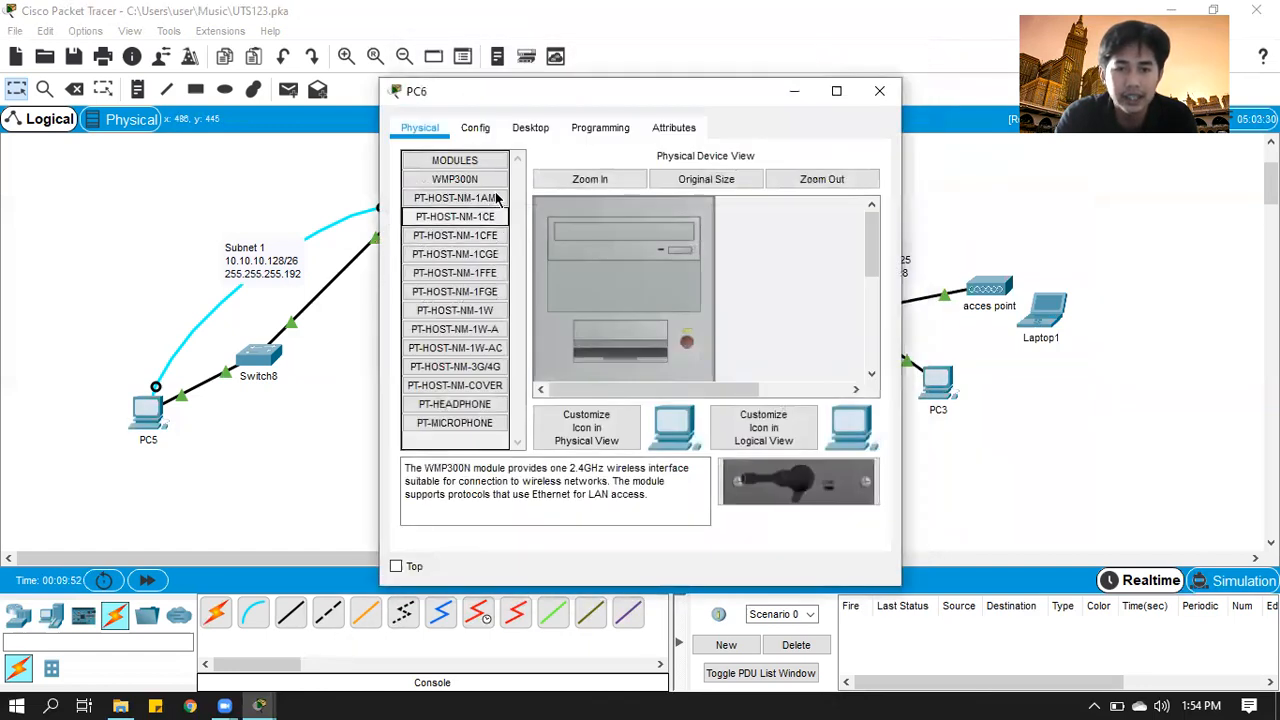
left_click(527, 130)
left_click(493, 162)
left_click(426, 234)
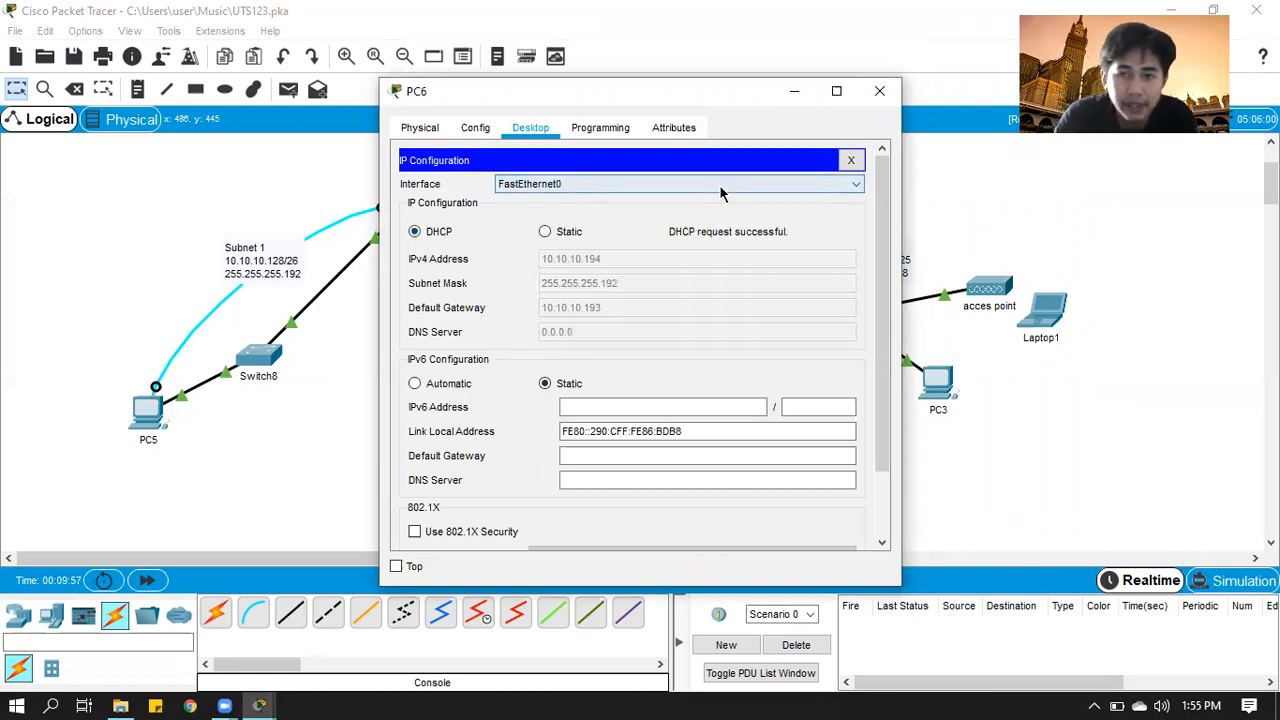
left_click(793, 97)
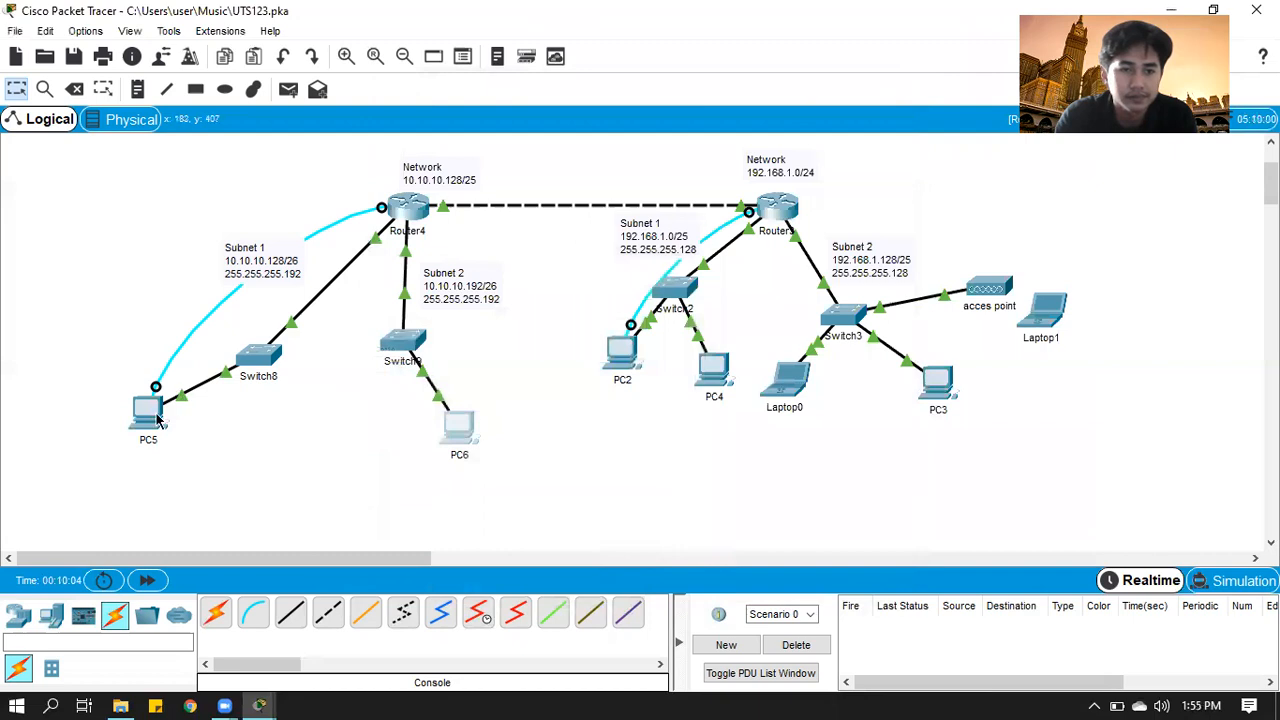
Review the DHCP-assigned addresses and default gateways in the IP configurations of PC5 and PC6
left_click(152, 412)
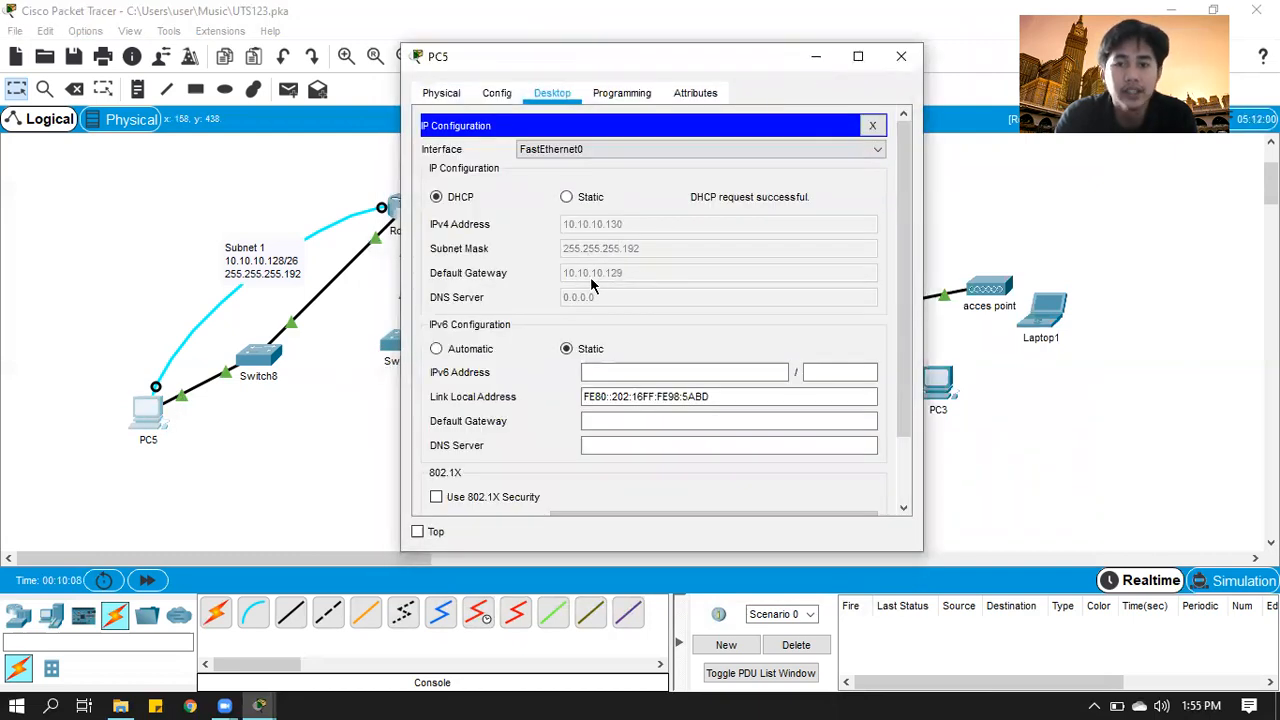
left_click(815, 56)
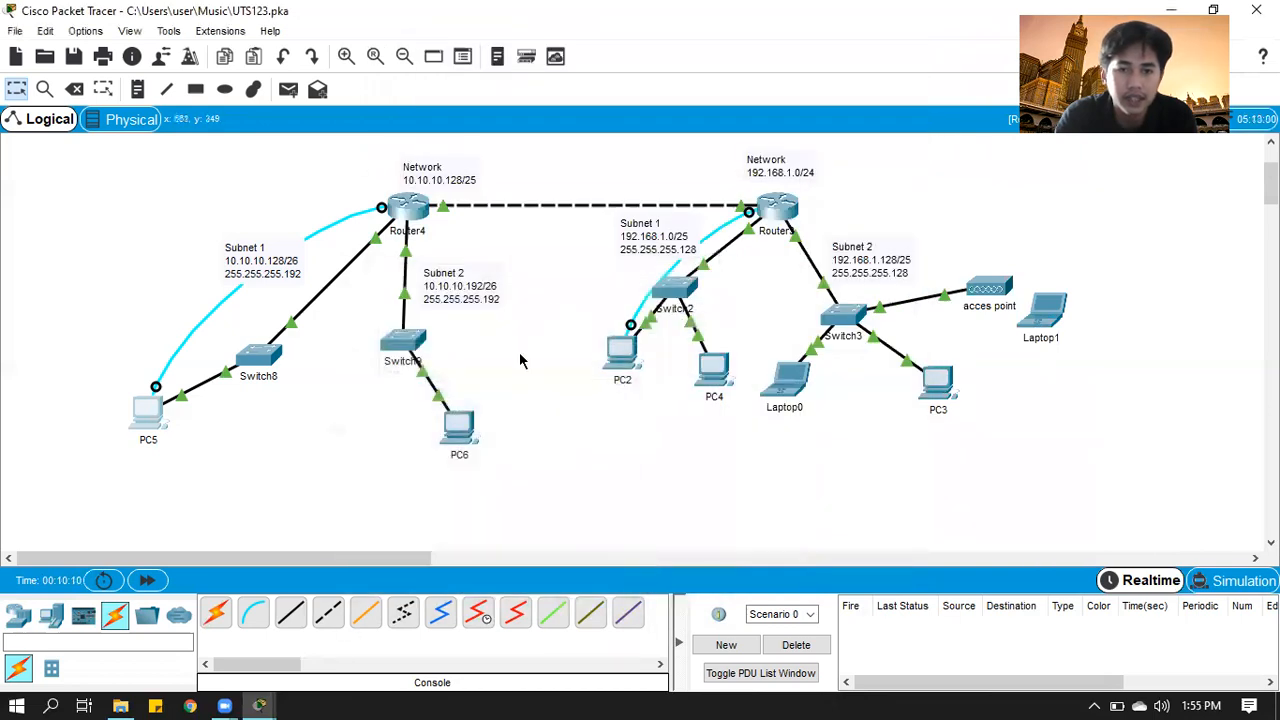
left_click(455, 432)
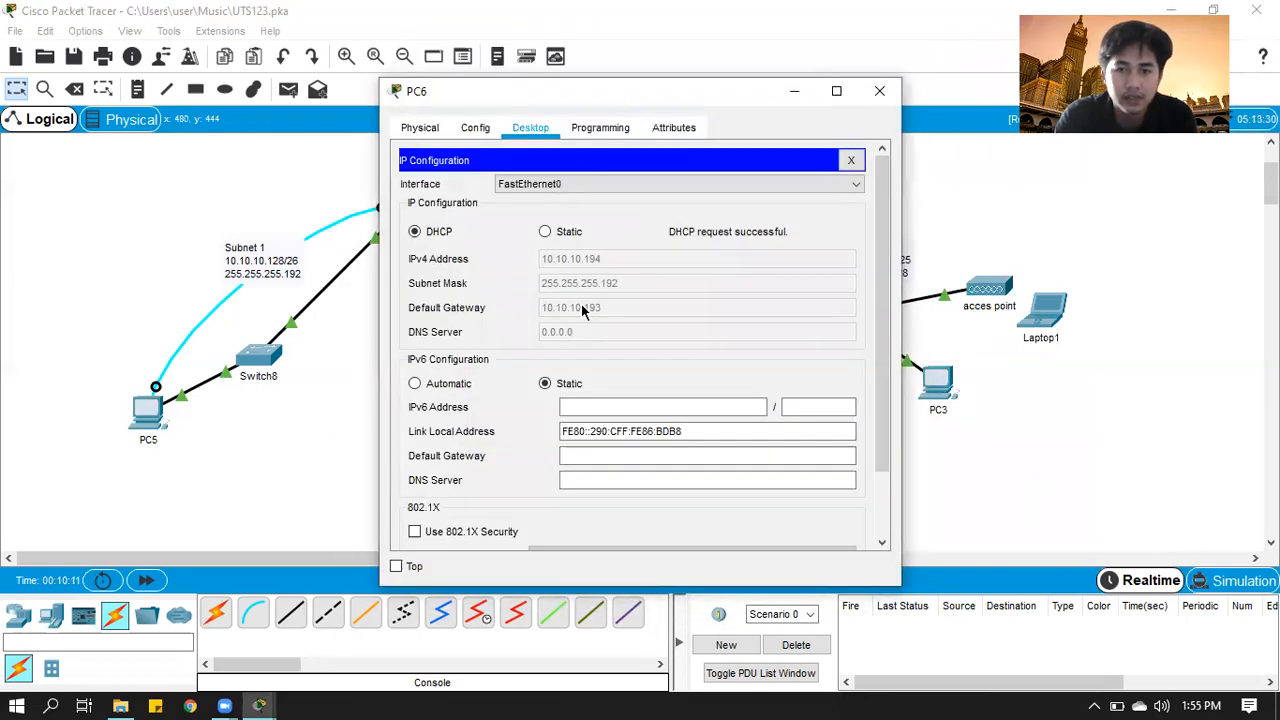
left_click(794, 91)
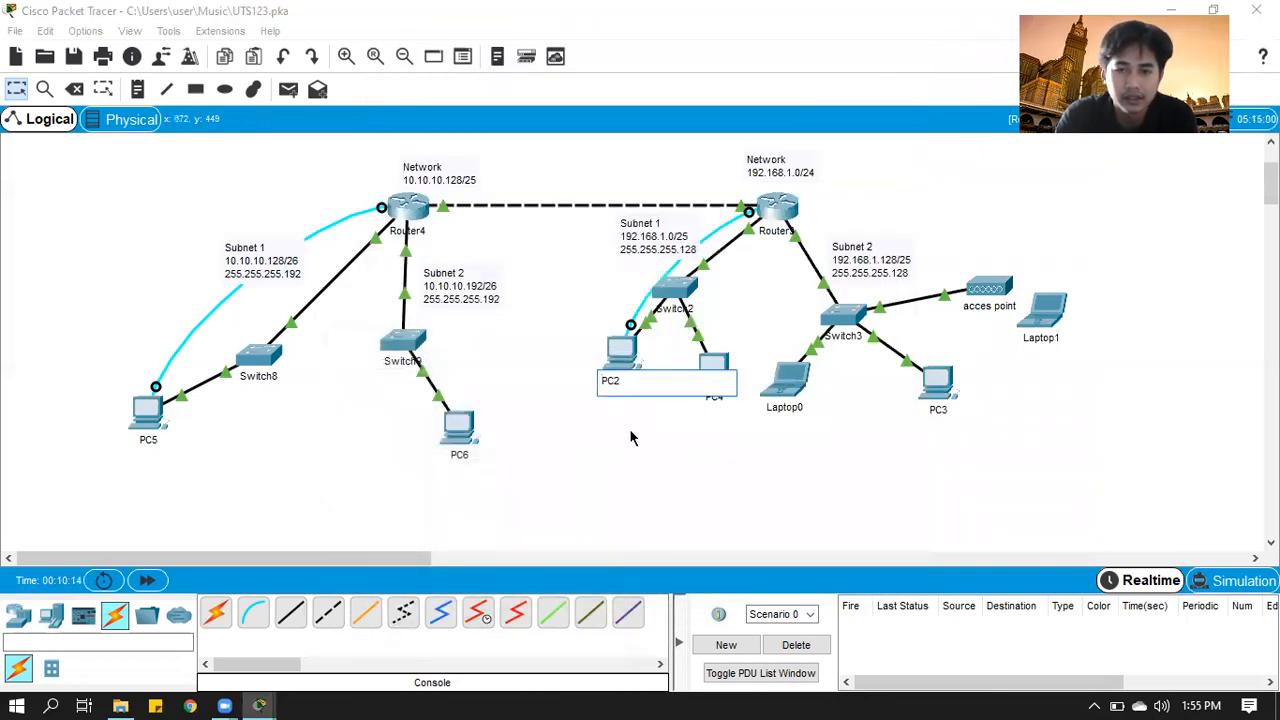
Check the IPv4 address, subnet mask and default gateway in PC2's IP configuration
left_click(621, 355)
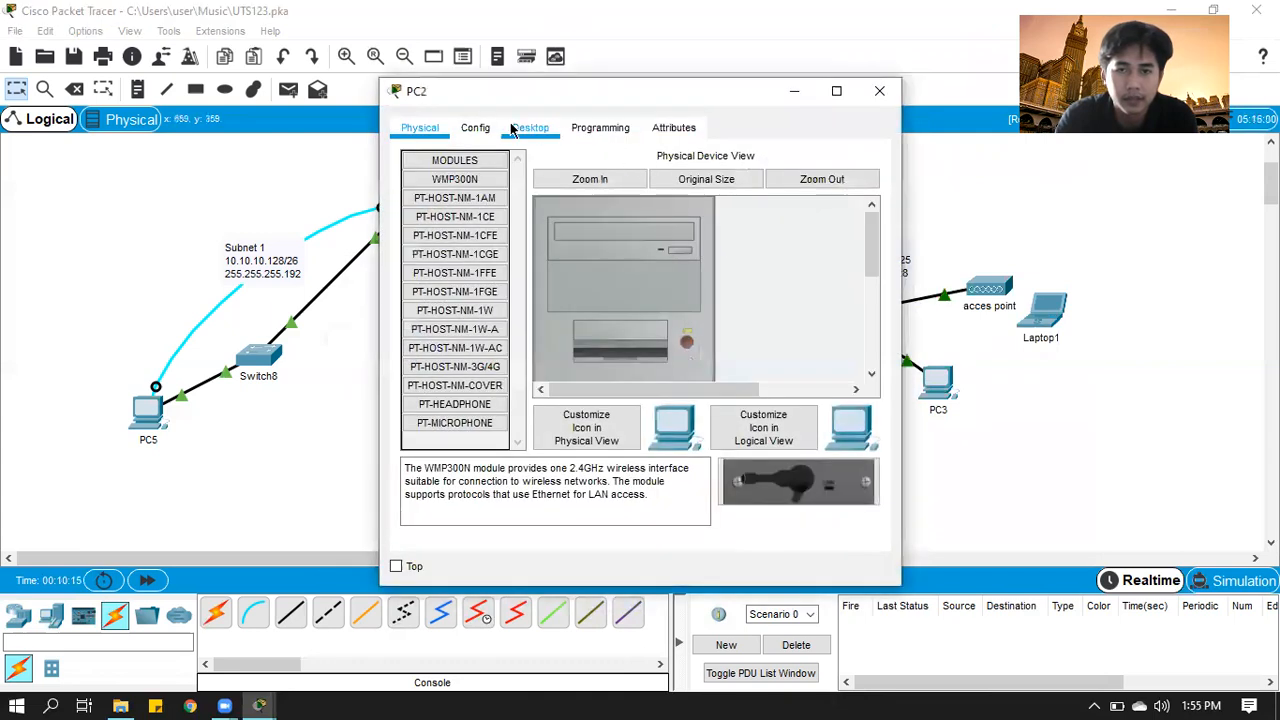
left_click(530, 127)
left_click(452, 195)
left_click(879, 91)
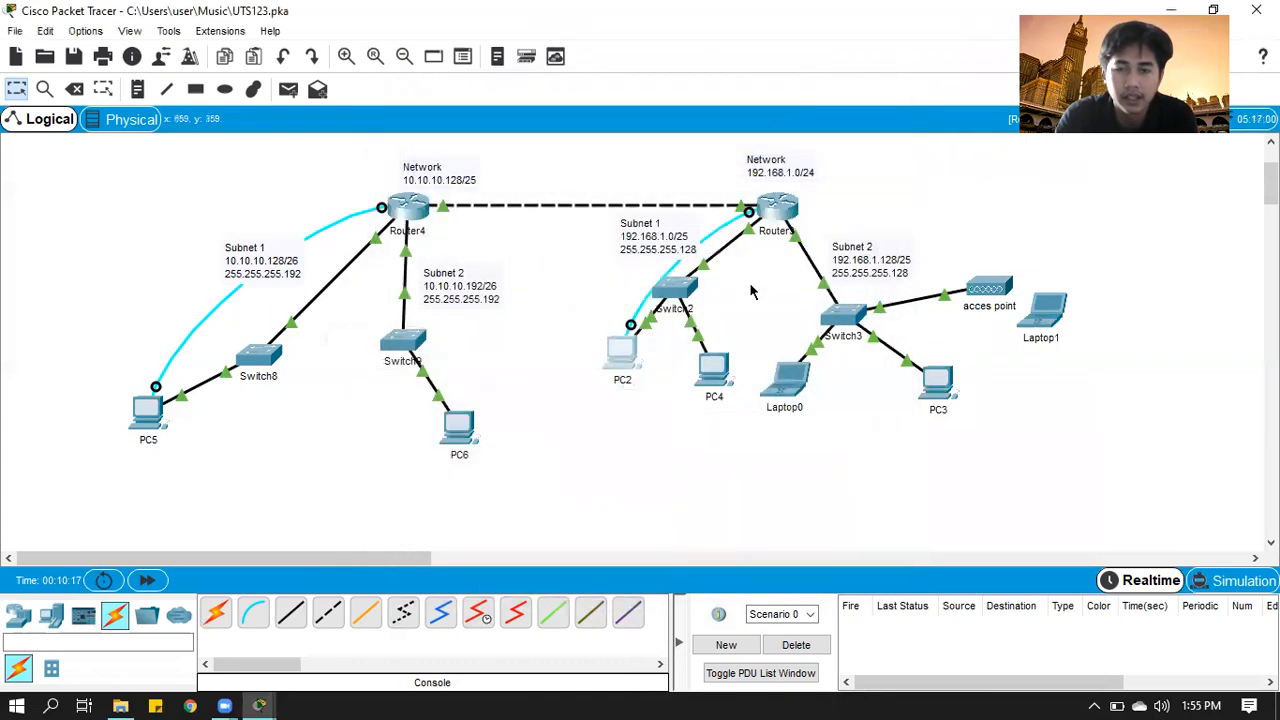
left_click(622, 349)
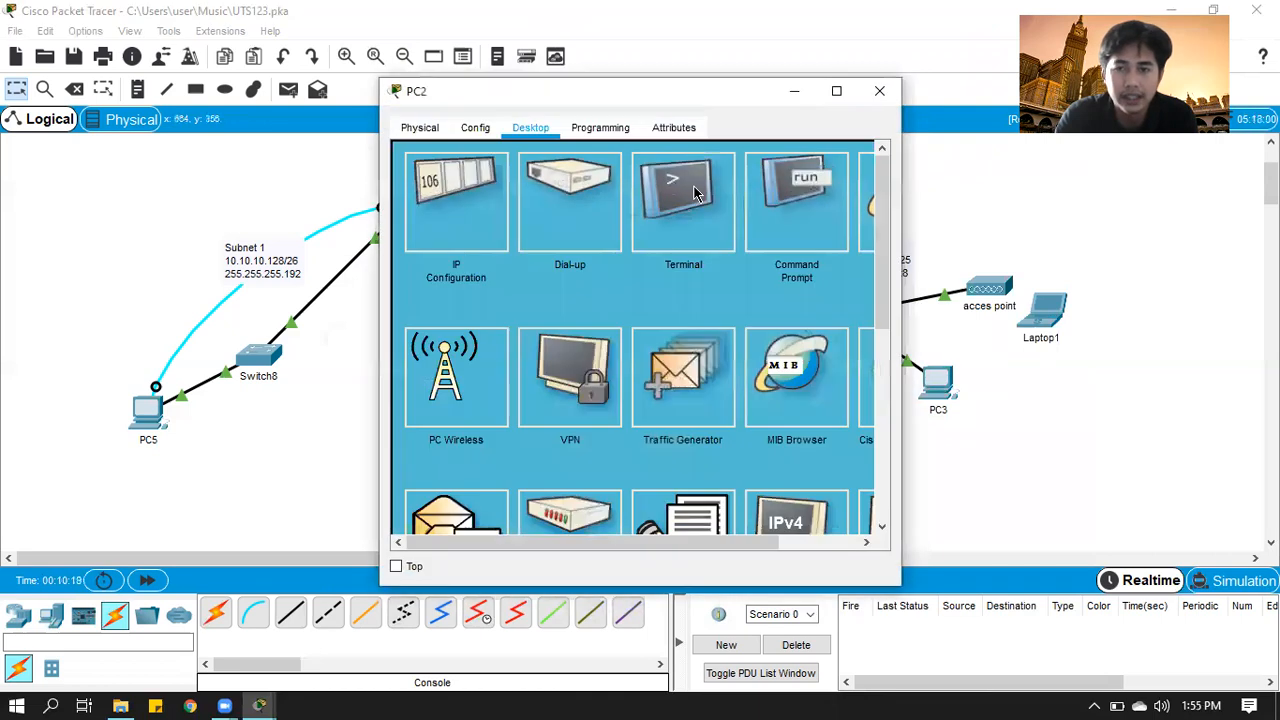
left_click(477, 229)
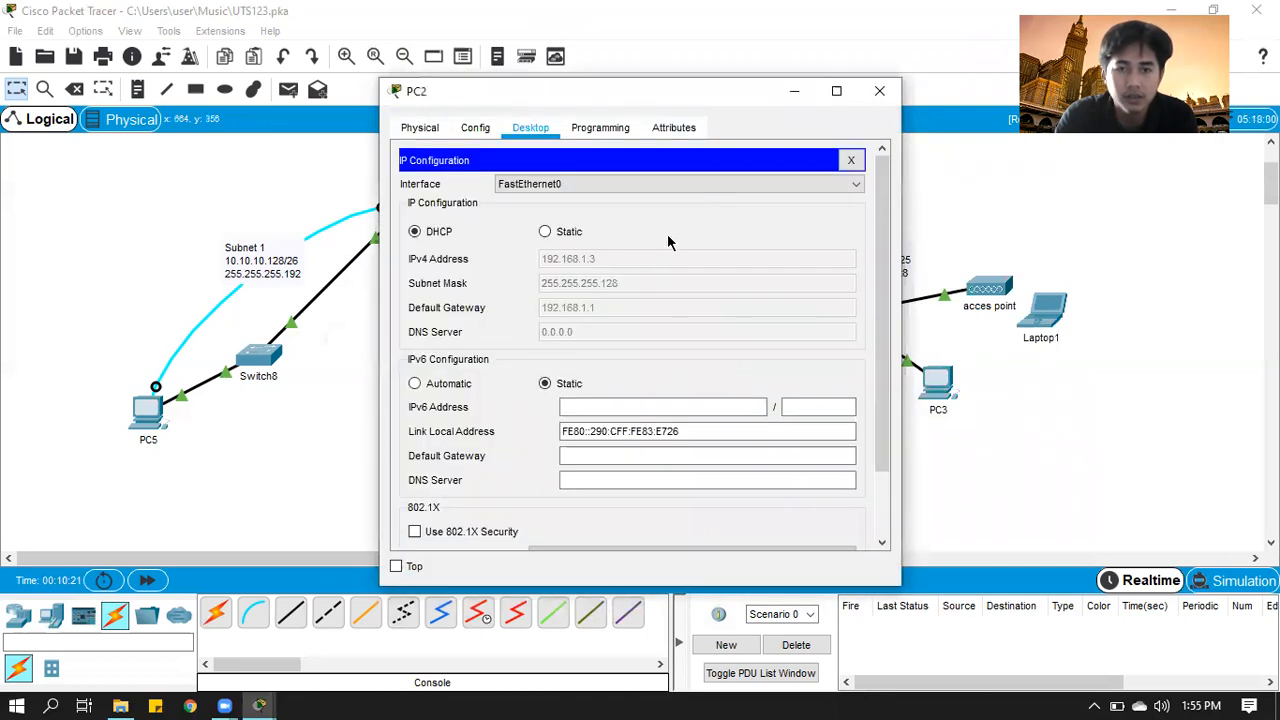
left_click(790, 91)
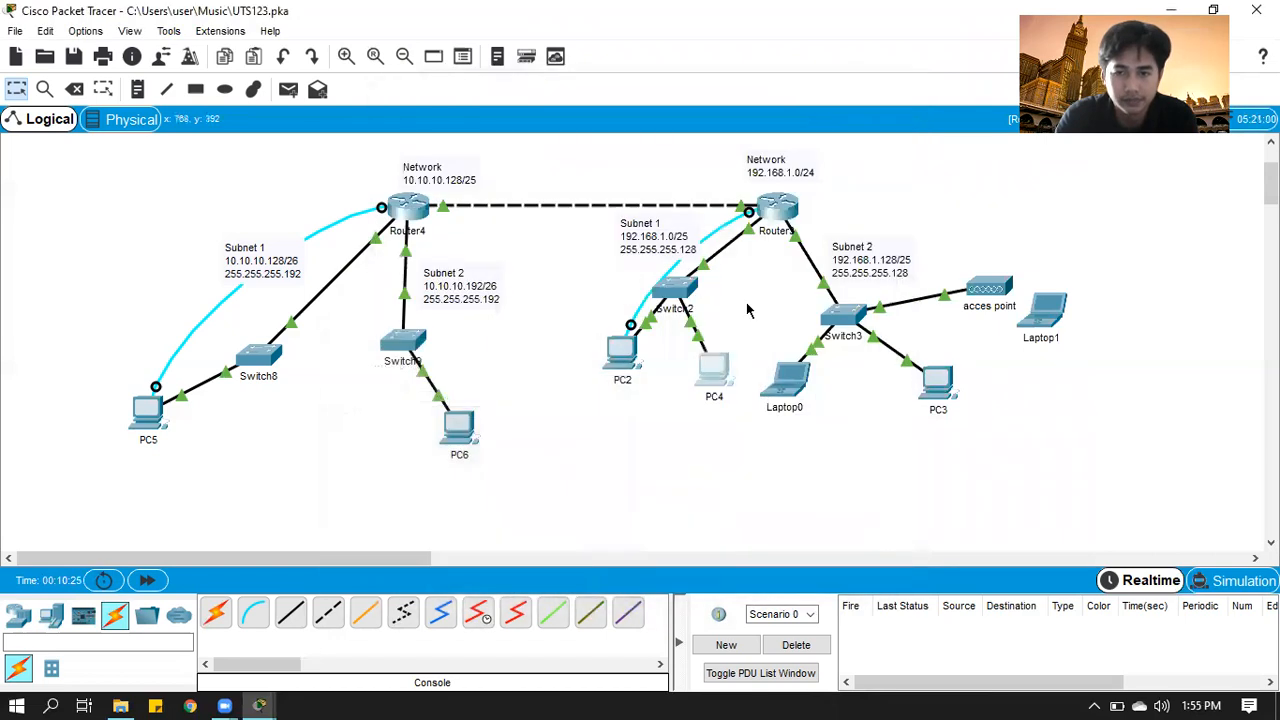
Open a terminal session to Router4 from PC5's desktop using the default terminal settings
left_click(622, 349)
left_click(794, 91)
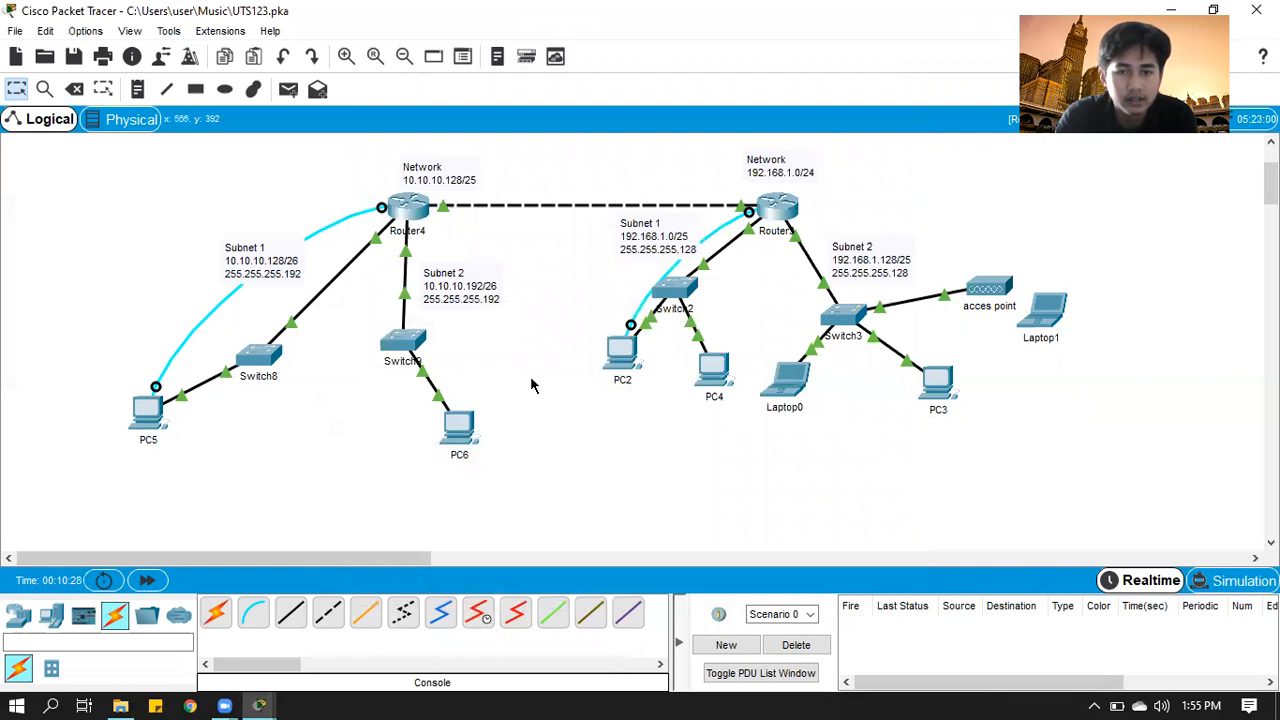
left_click(147, 412)
left_click(872, 125)
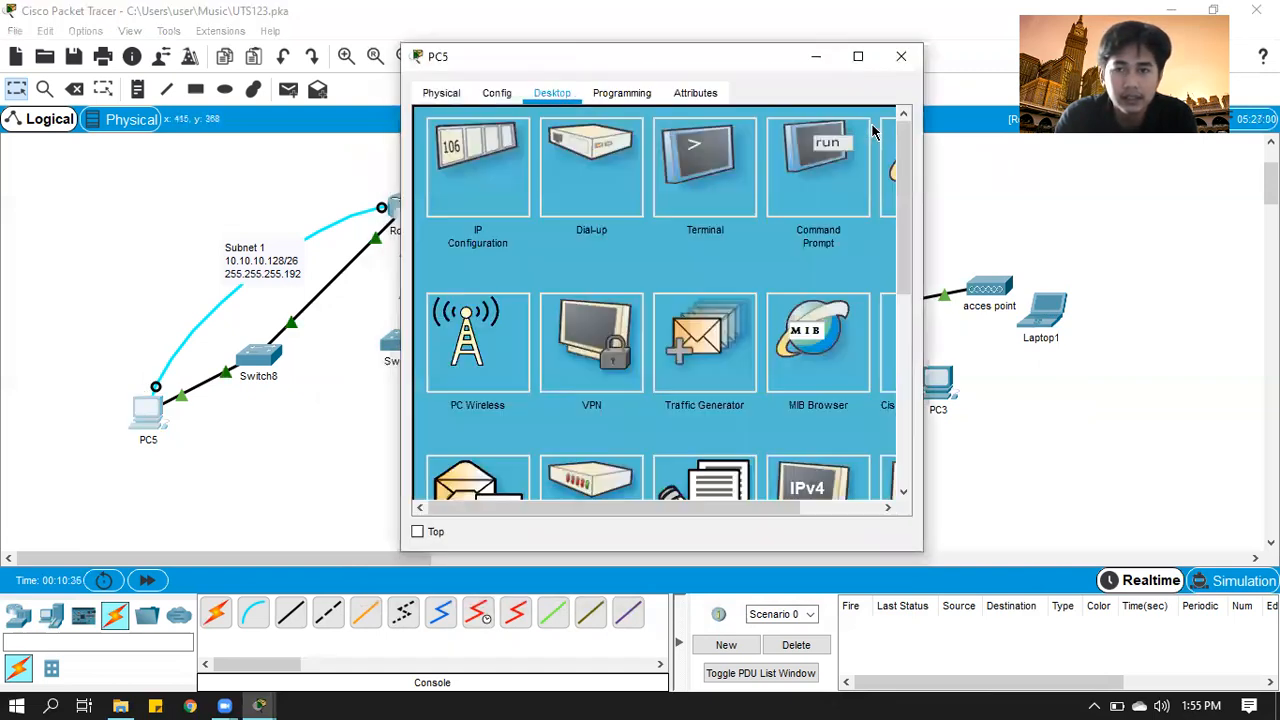
left_click(705, 165)
left_click(840, 298)
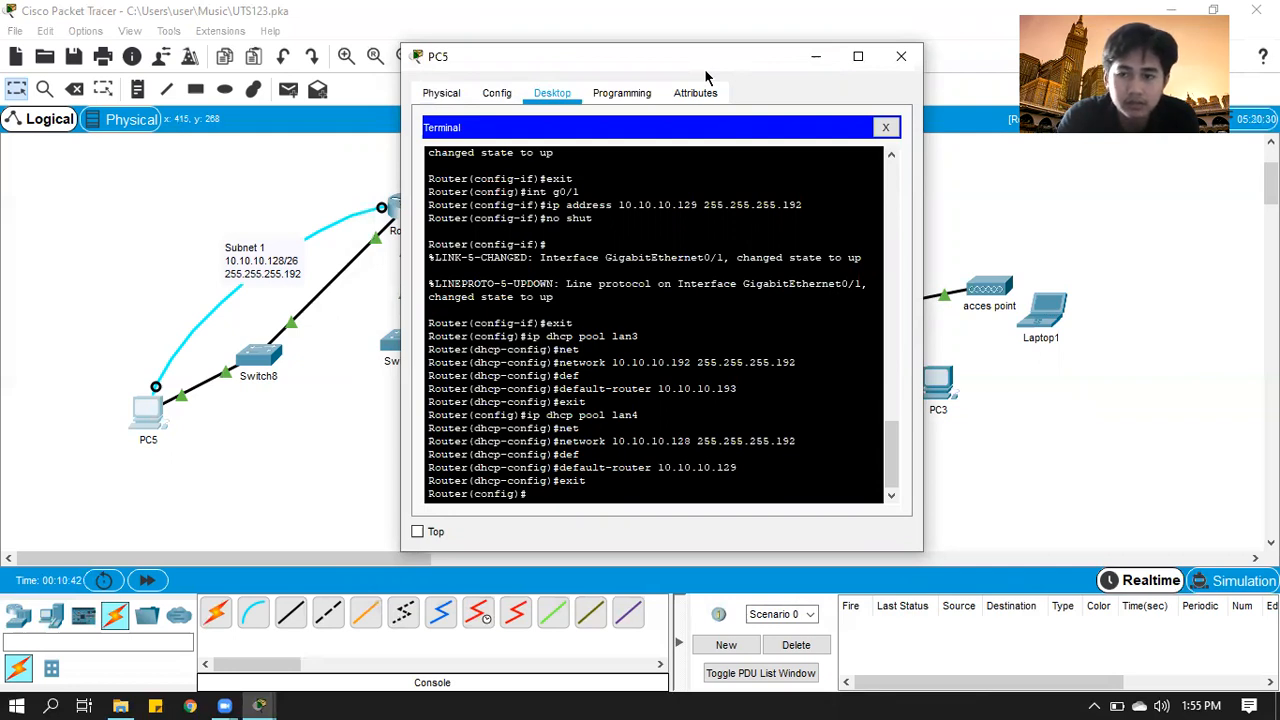
Try to add a static route on Router4 to 192.168.1.0 with mask 255.255.255 through next hop 10.10.10.2
left_click_drag(704, 68, 882, 118)
type("ip route")
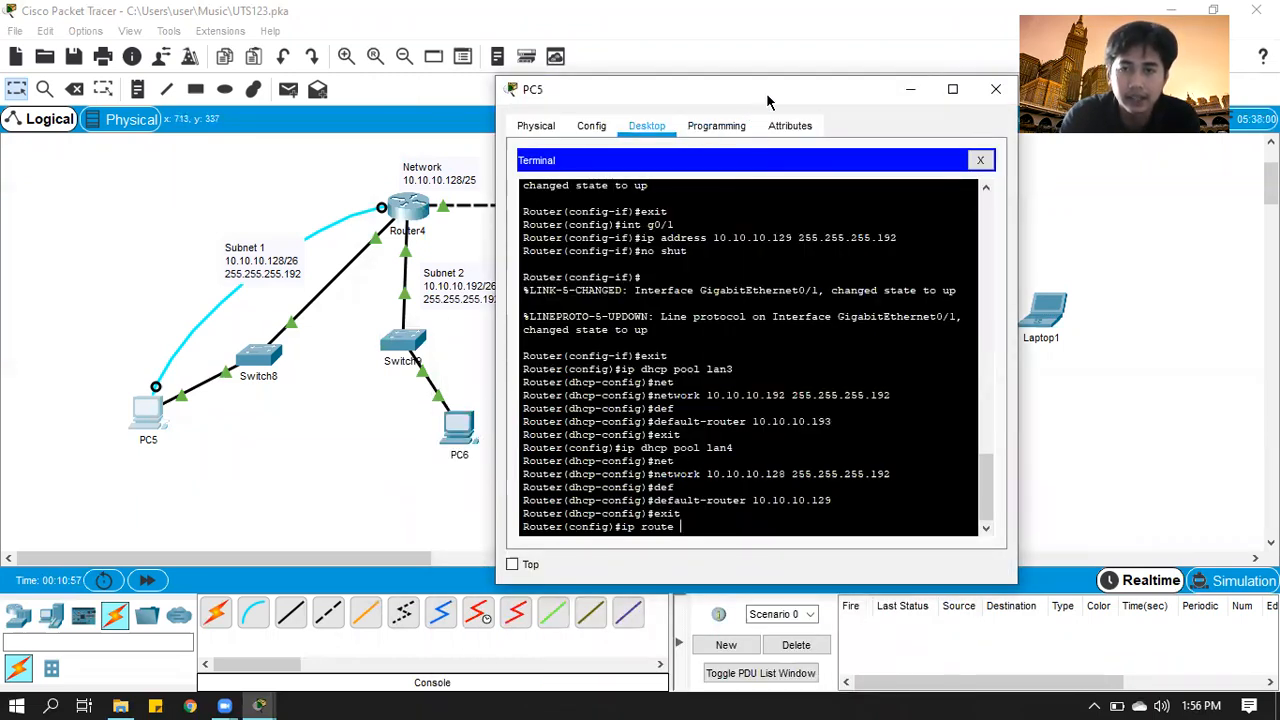
left_click_drag(768, 89, 797, 82)
type("1")
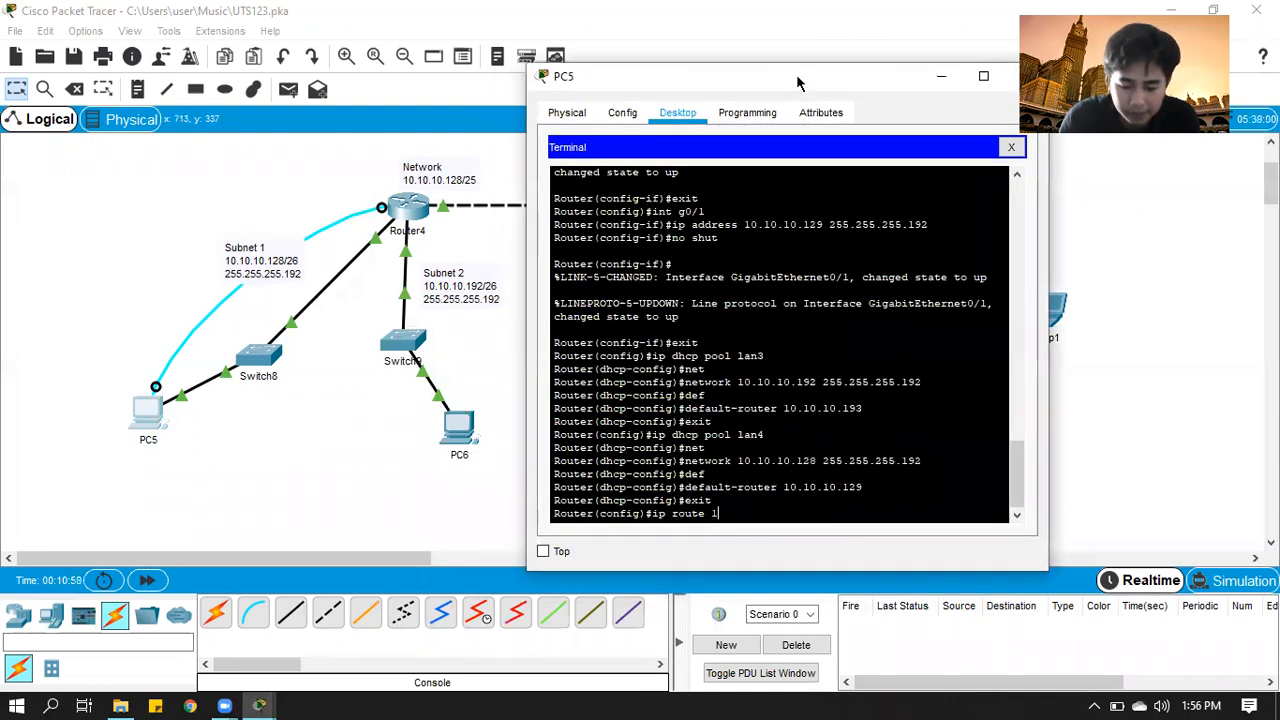
type("92.168.1.")
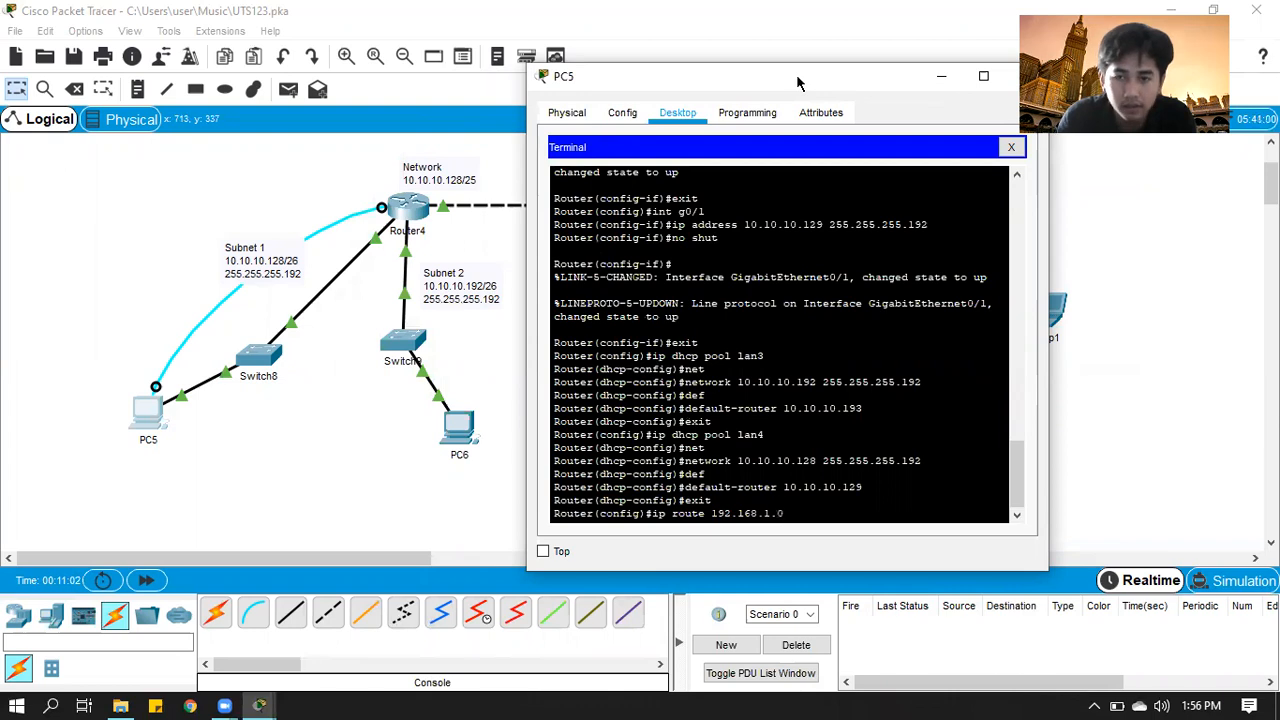
type("0 255.255.255.")
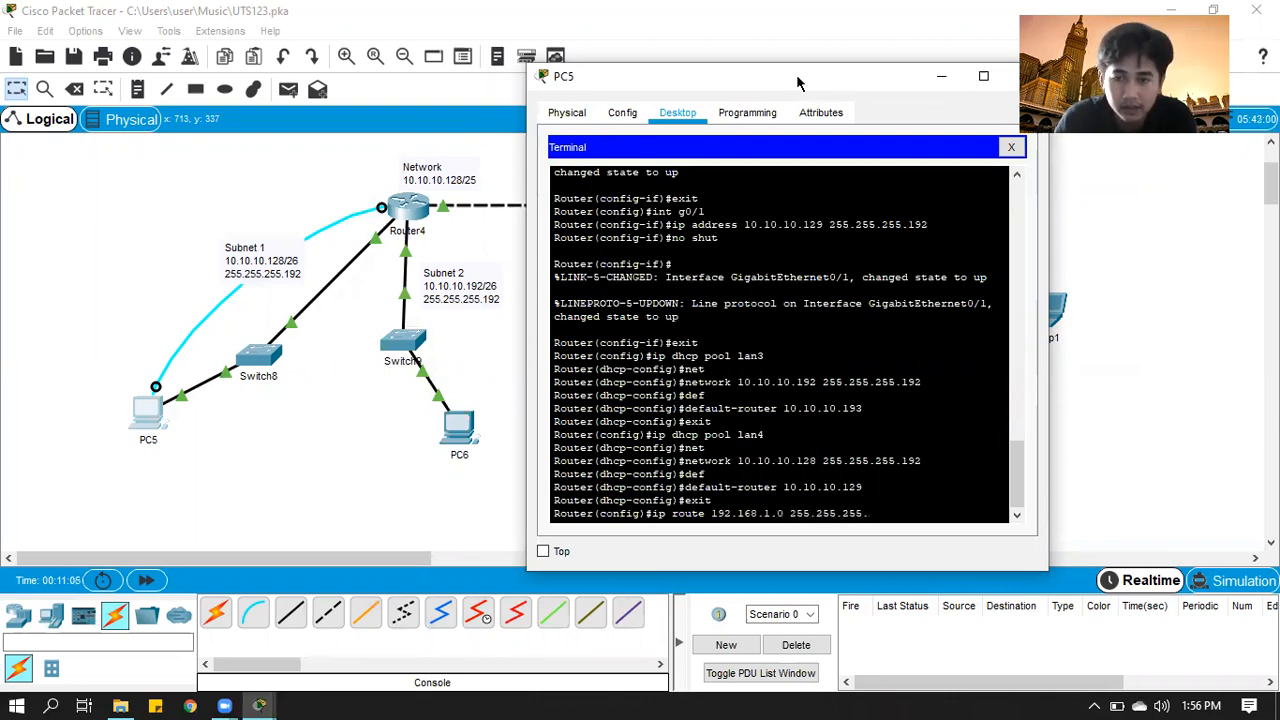
key("BackSpace")
type("10.10.10.2")
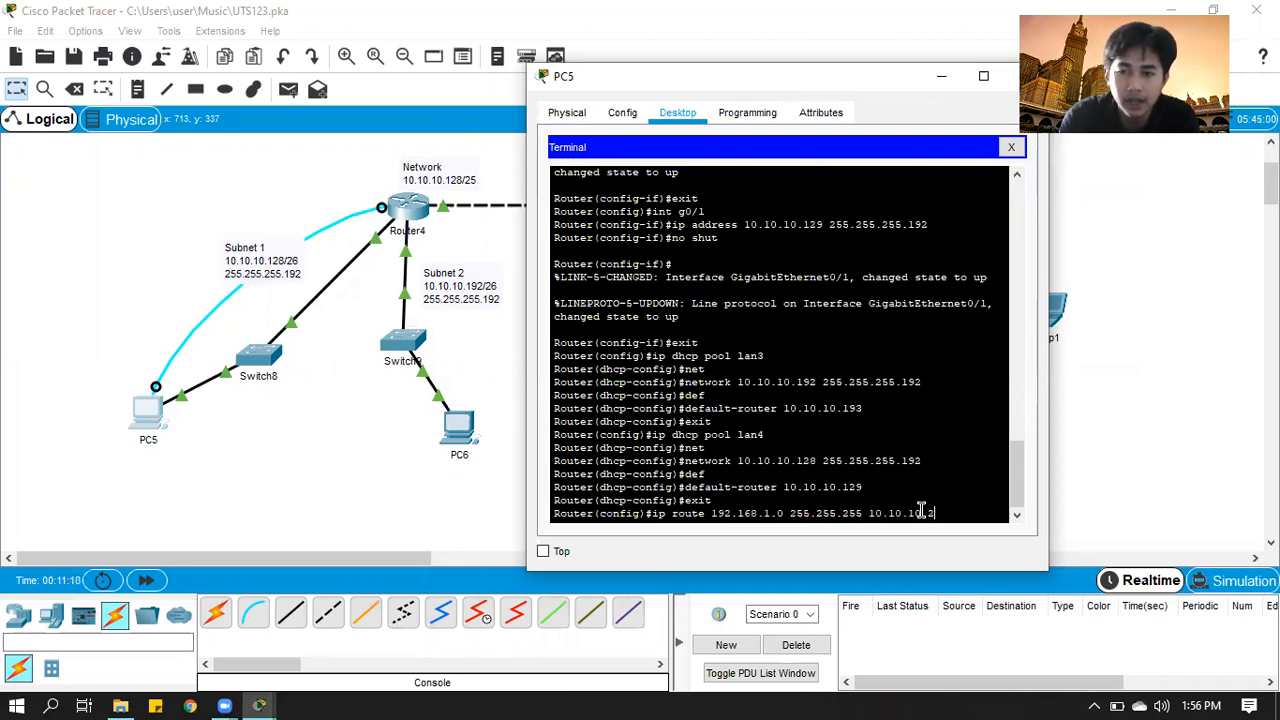
left_click_drag(815, 83, 705, 36)
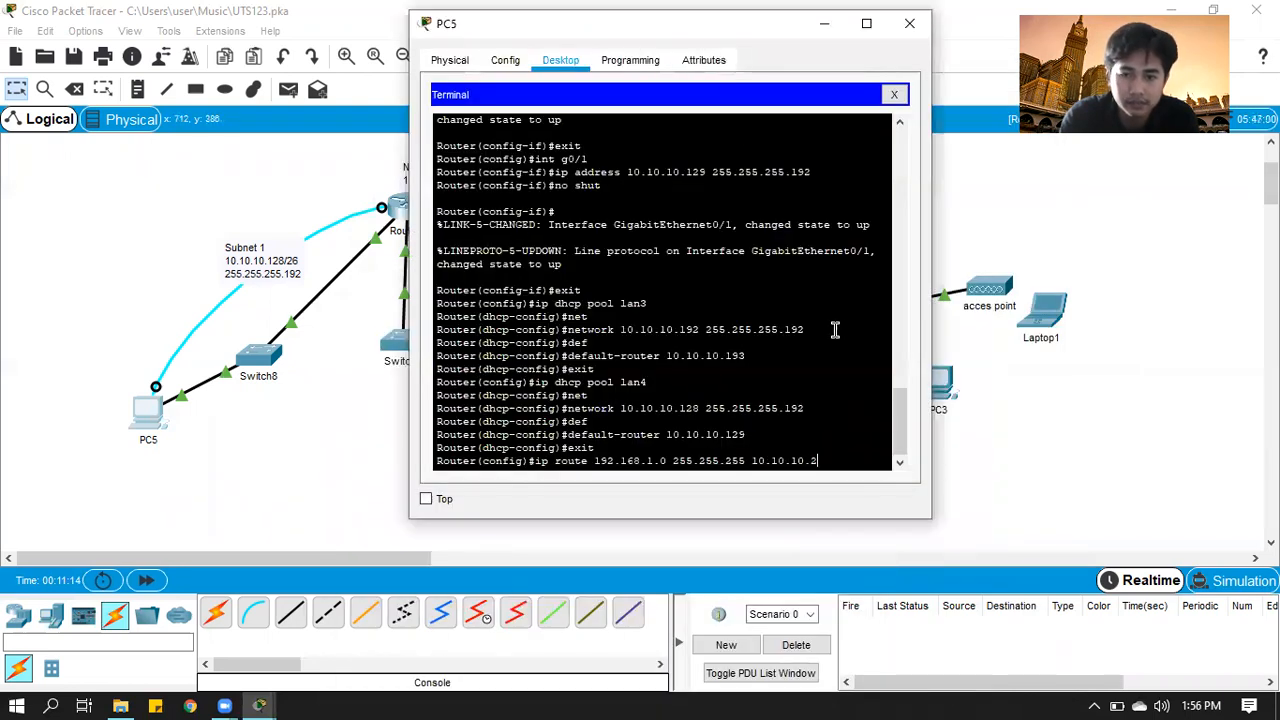
key("Return")
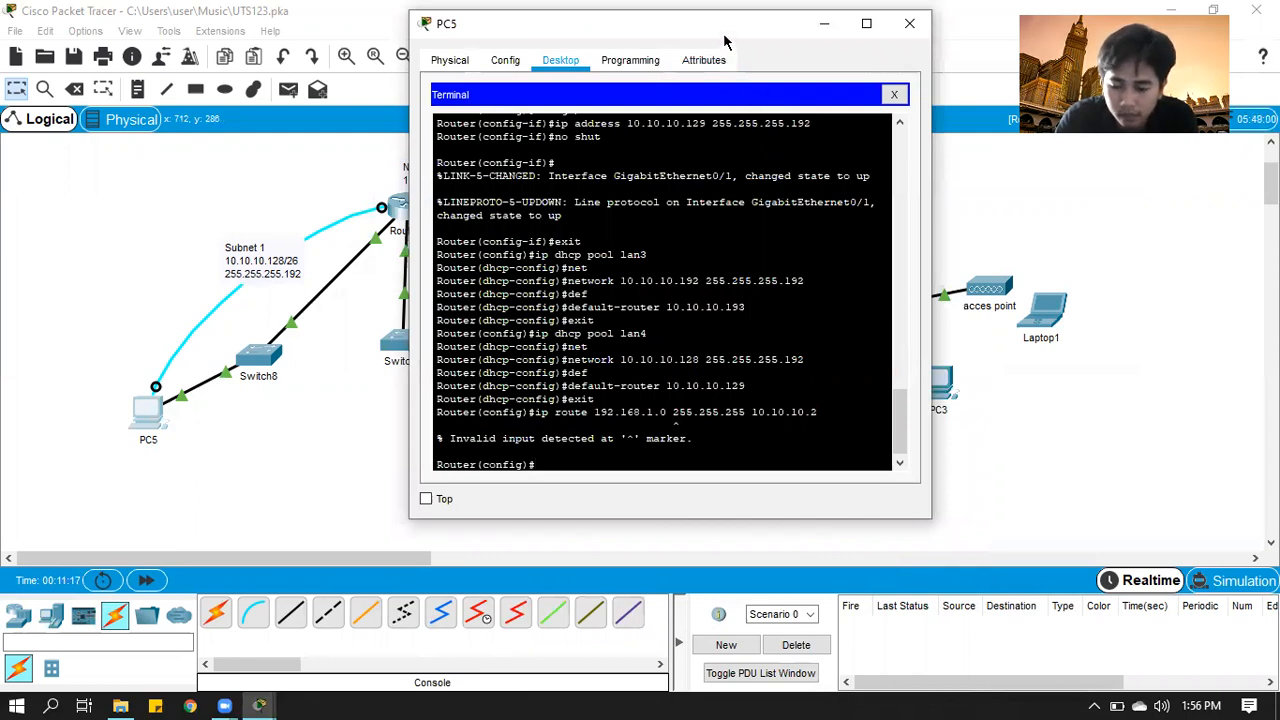
Add a static route on Router4 to 192.168.1.0 with mask 255.255.255.128 through next hop 10.10.10.2
left_click_drag(725, 40, 740, 31)
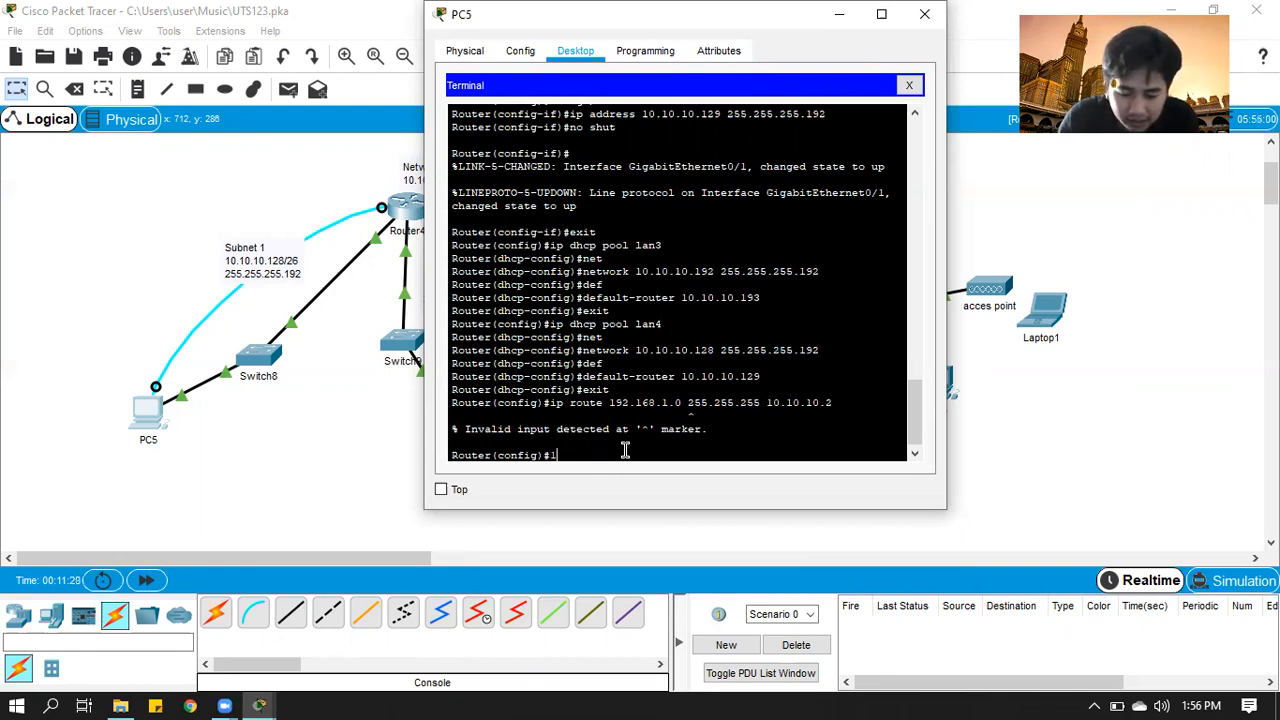
type("ip route 1")
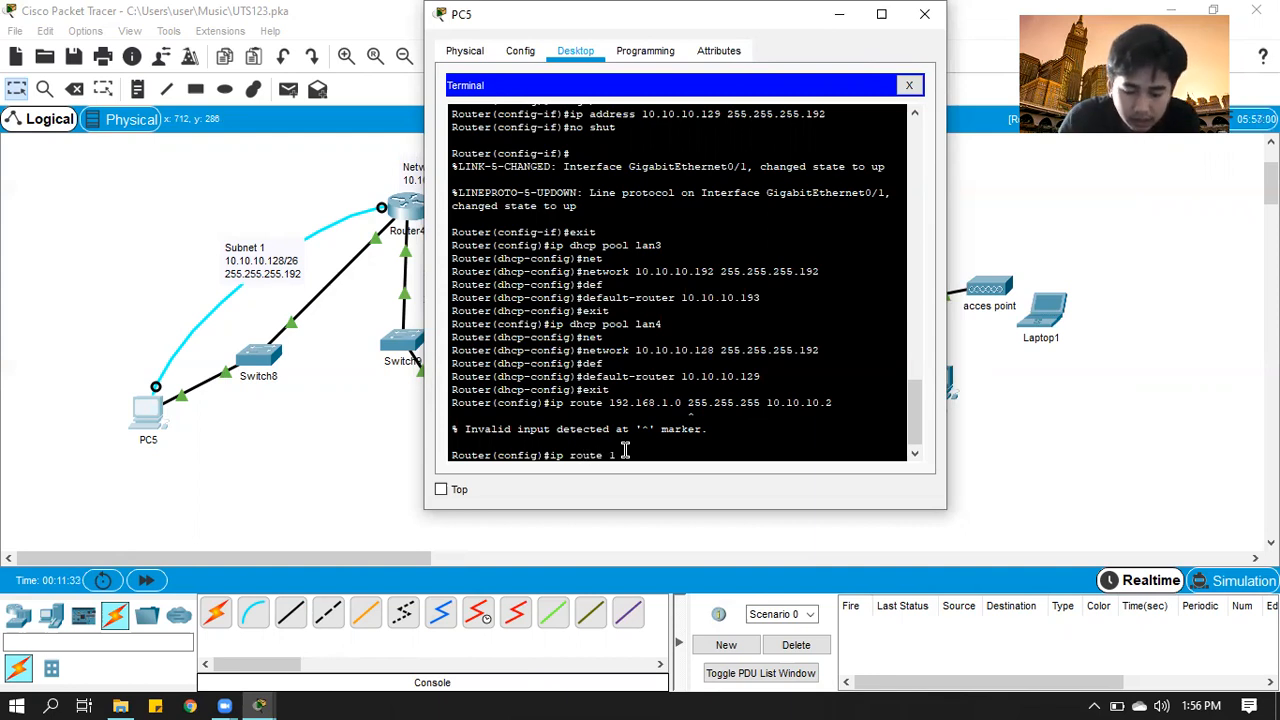
type("92.1688")
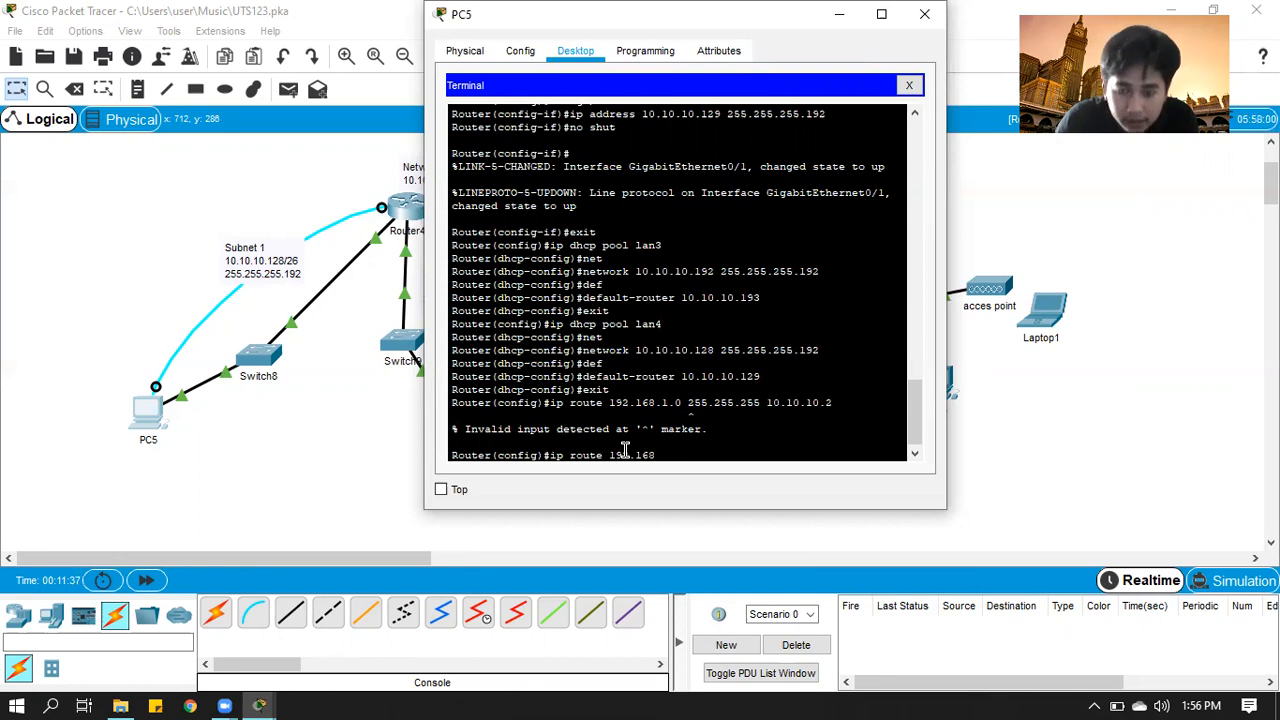
type(".1.0 ")
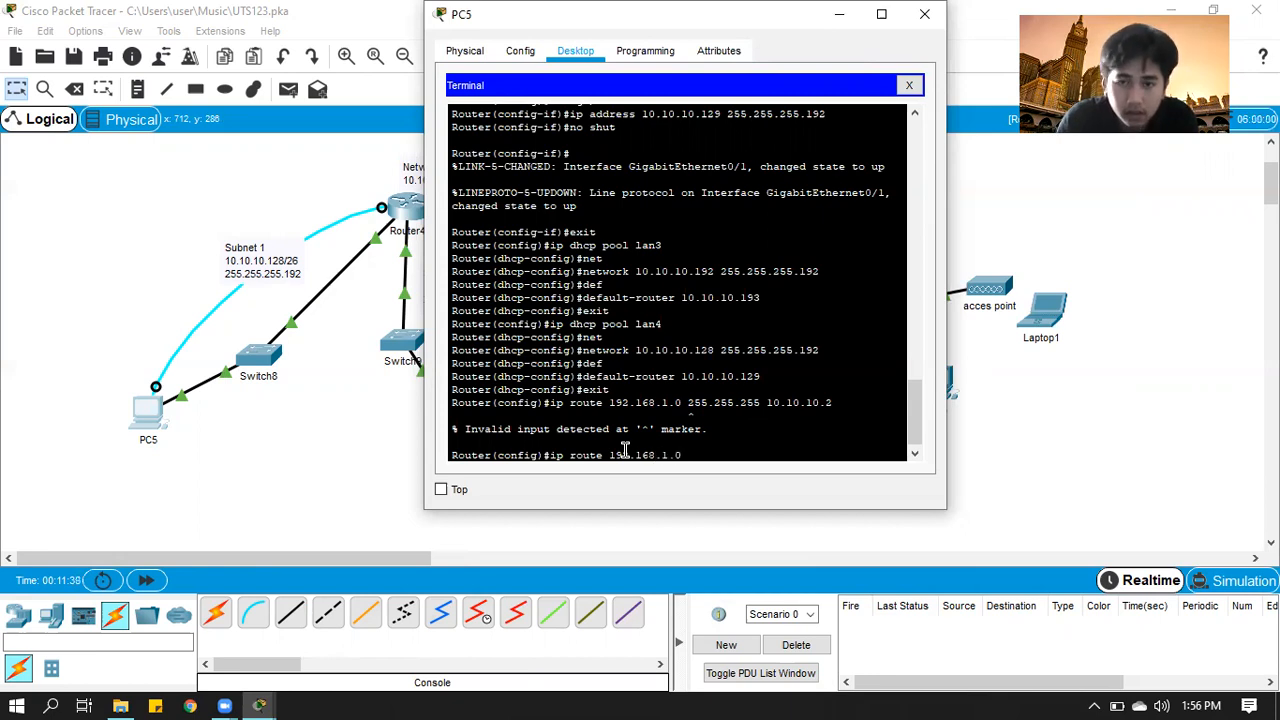
type("255.255.255.")
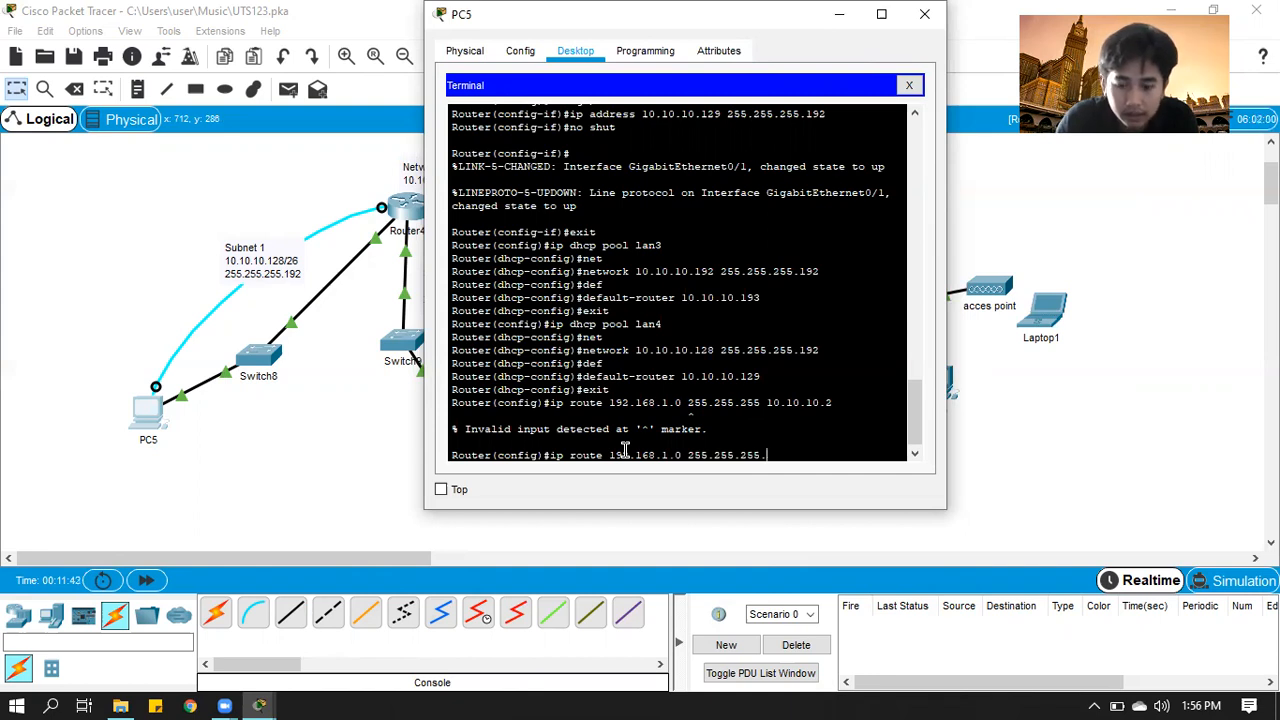
type("128 10.10.10.")
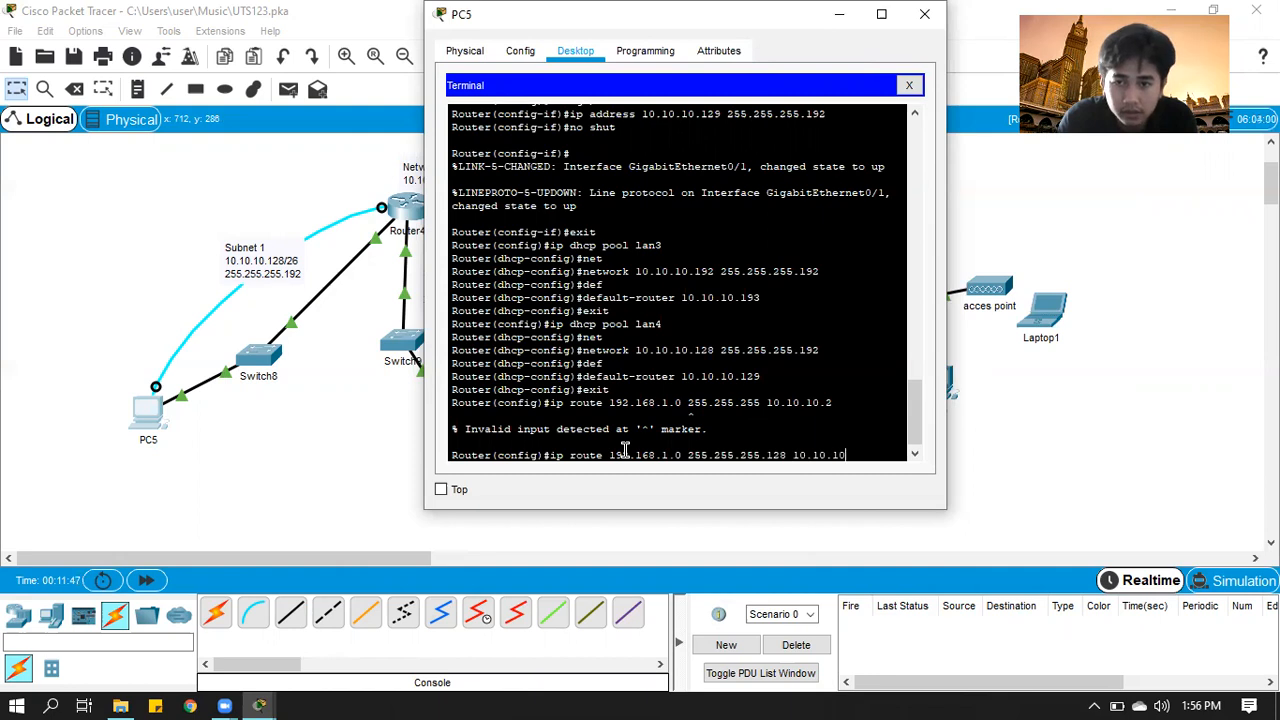
type("2")
key("Return")
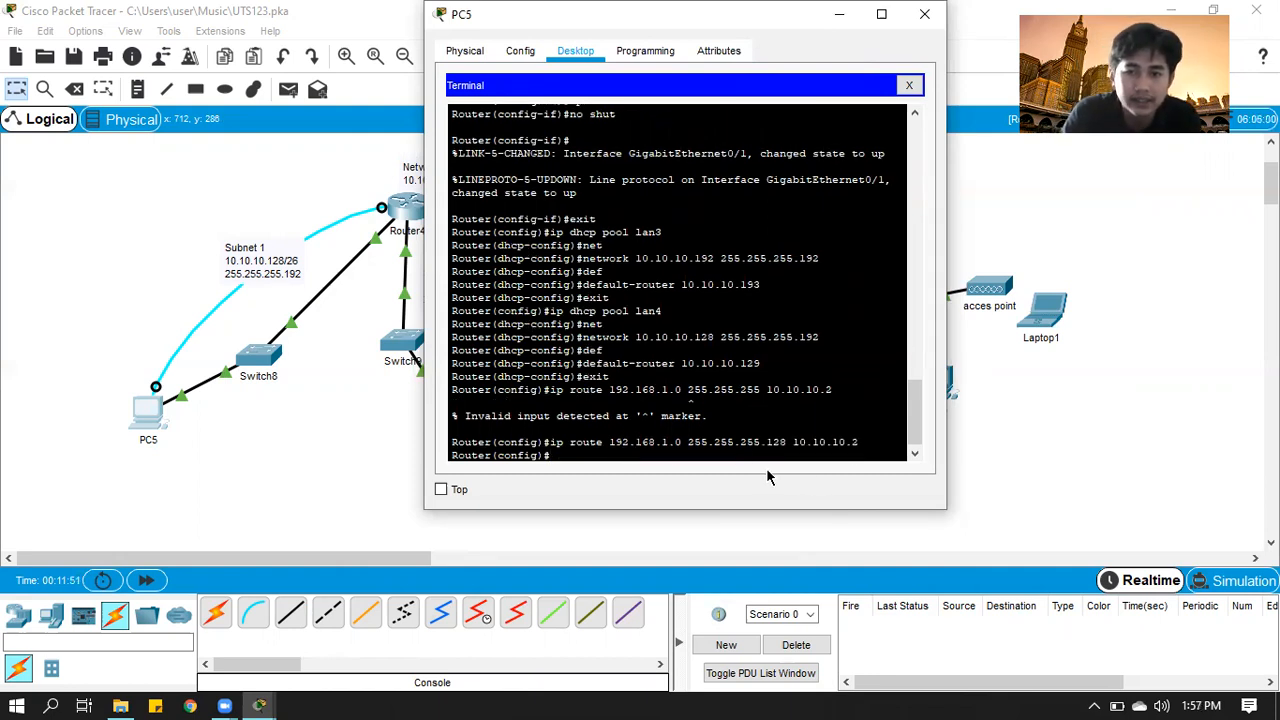
Add a static route on Router4 to 192.168.1.128 with mask 255.255.255.128 through next hop 10.10.10.2
type("ip route")
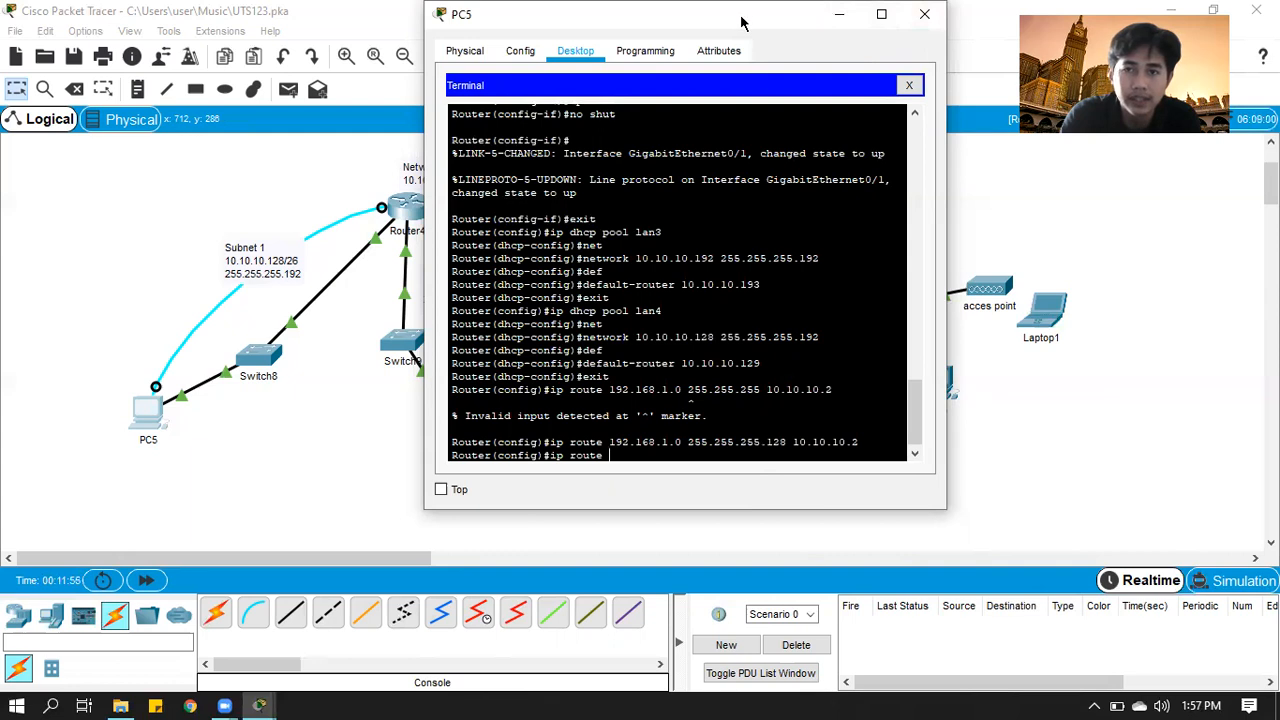
left_click_drag(741, 22, 399, 325)
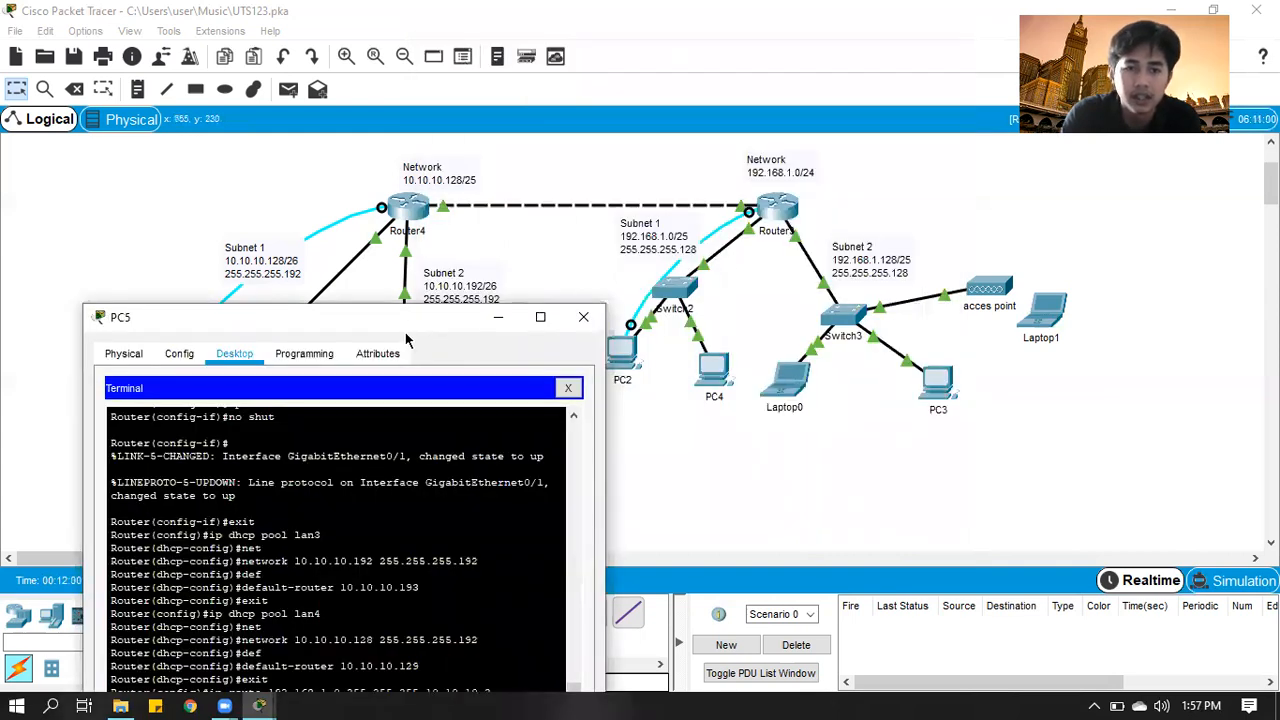
left_click_drag(427, 320, 501, 462)
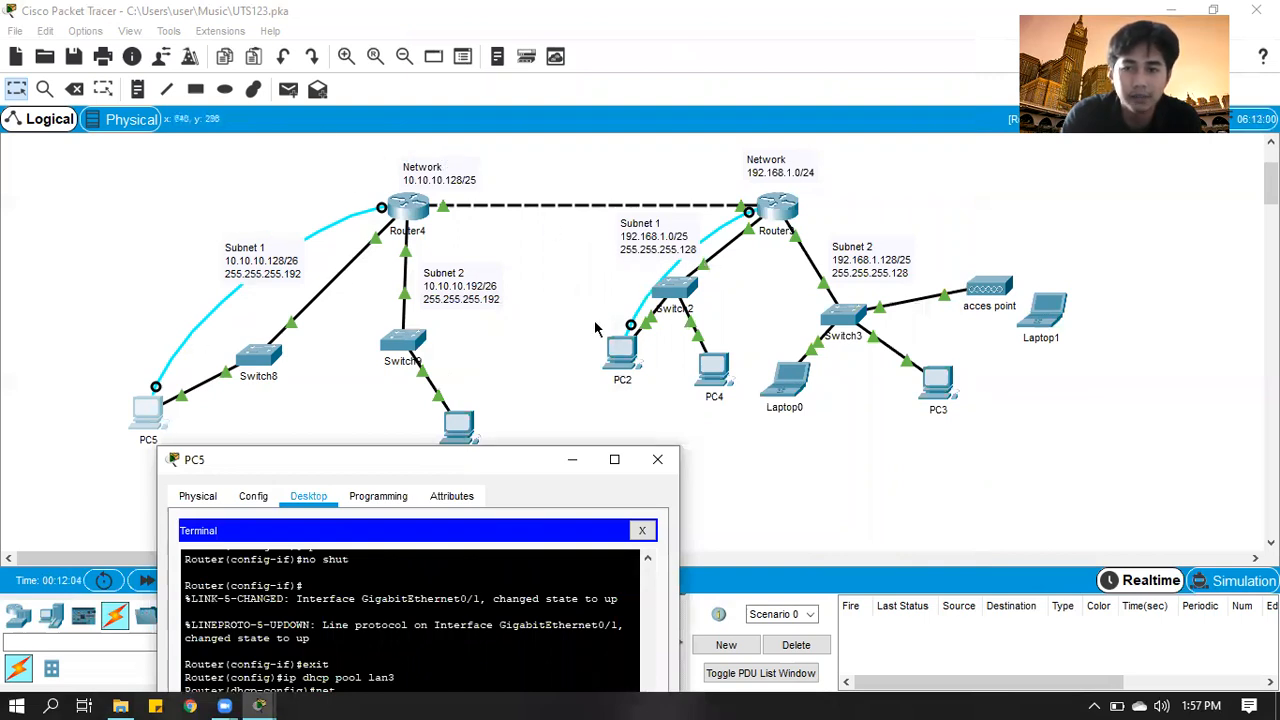
left_click_drag(510, 463, 838, 12)
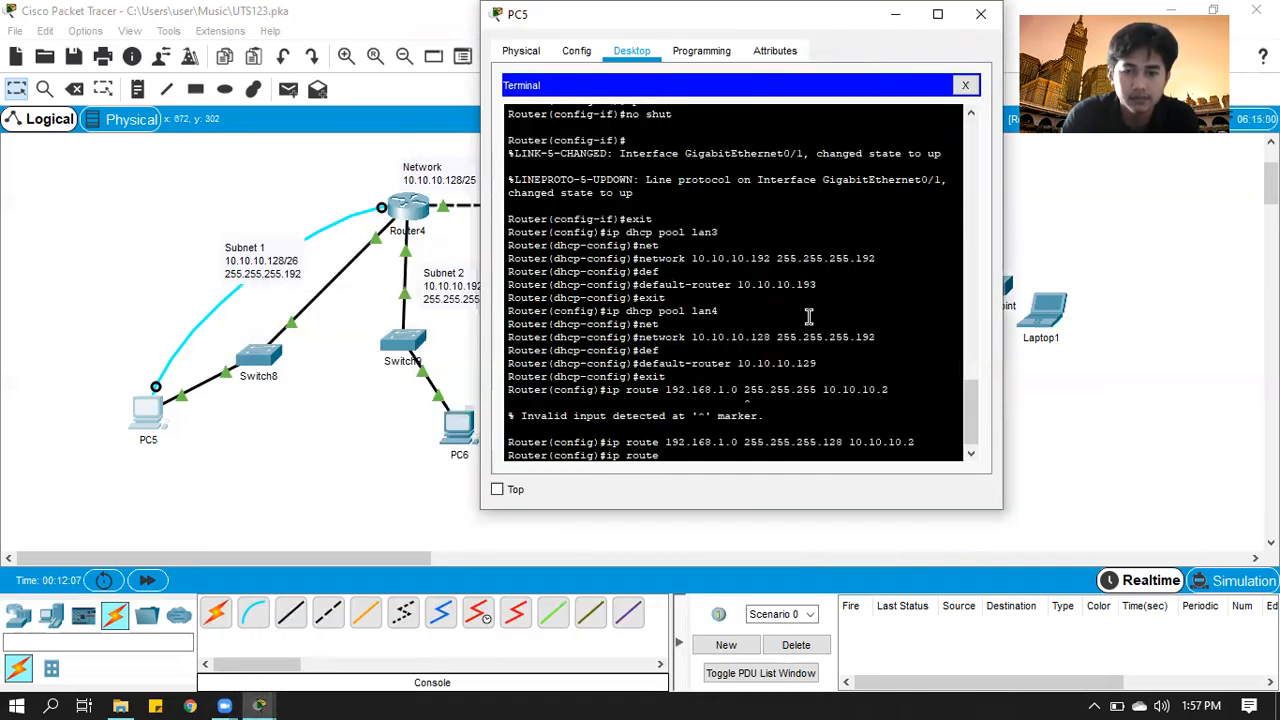
type("192.168.1.")
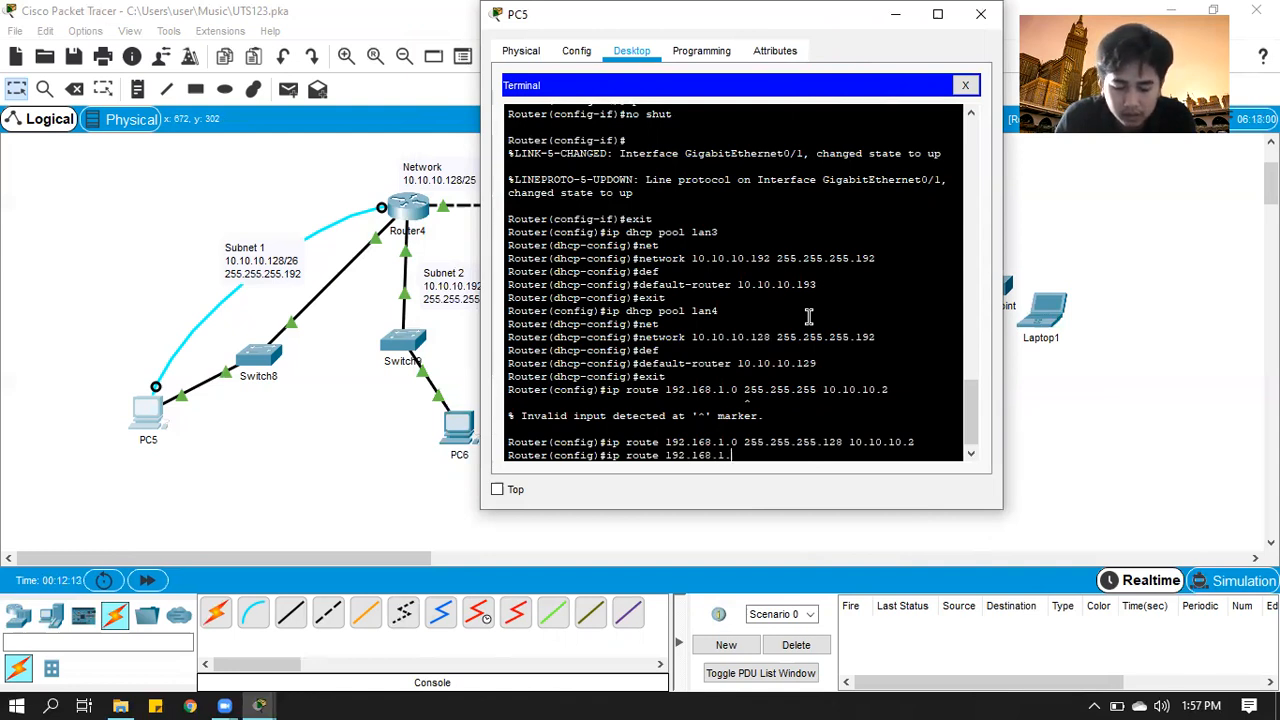
type("12")
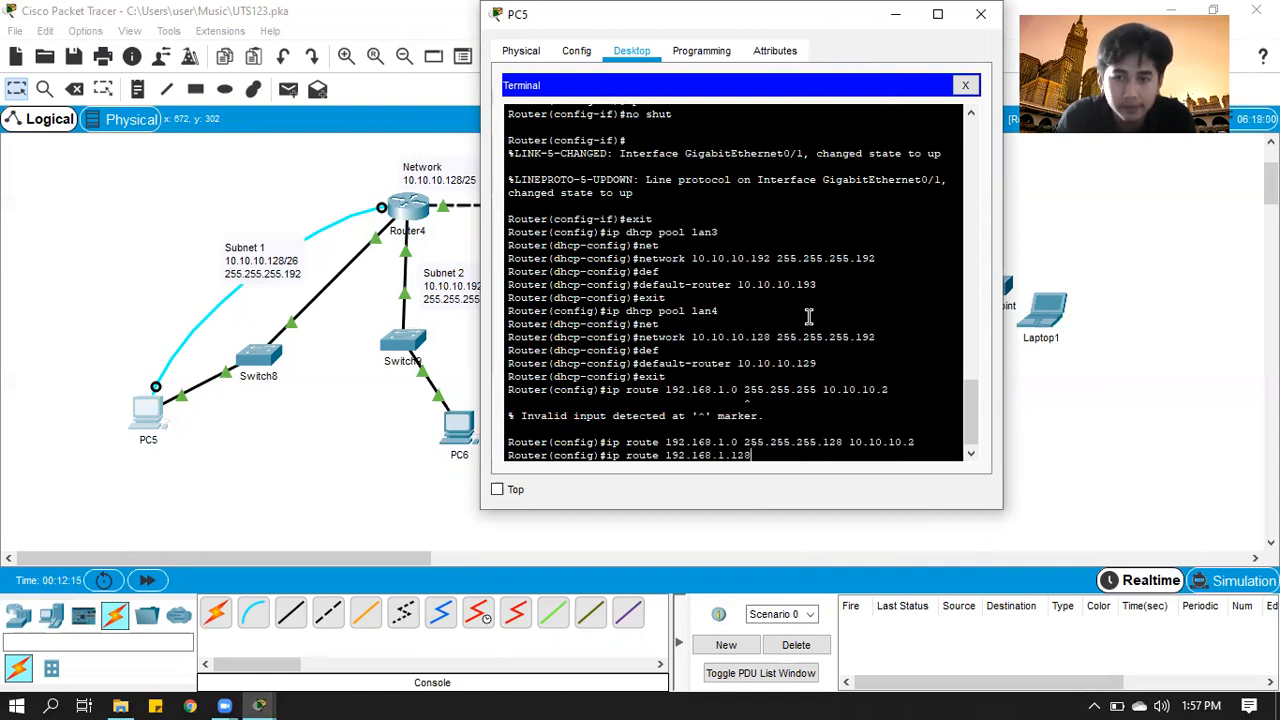
type("8 255")
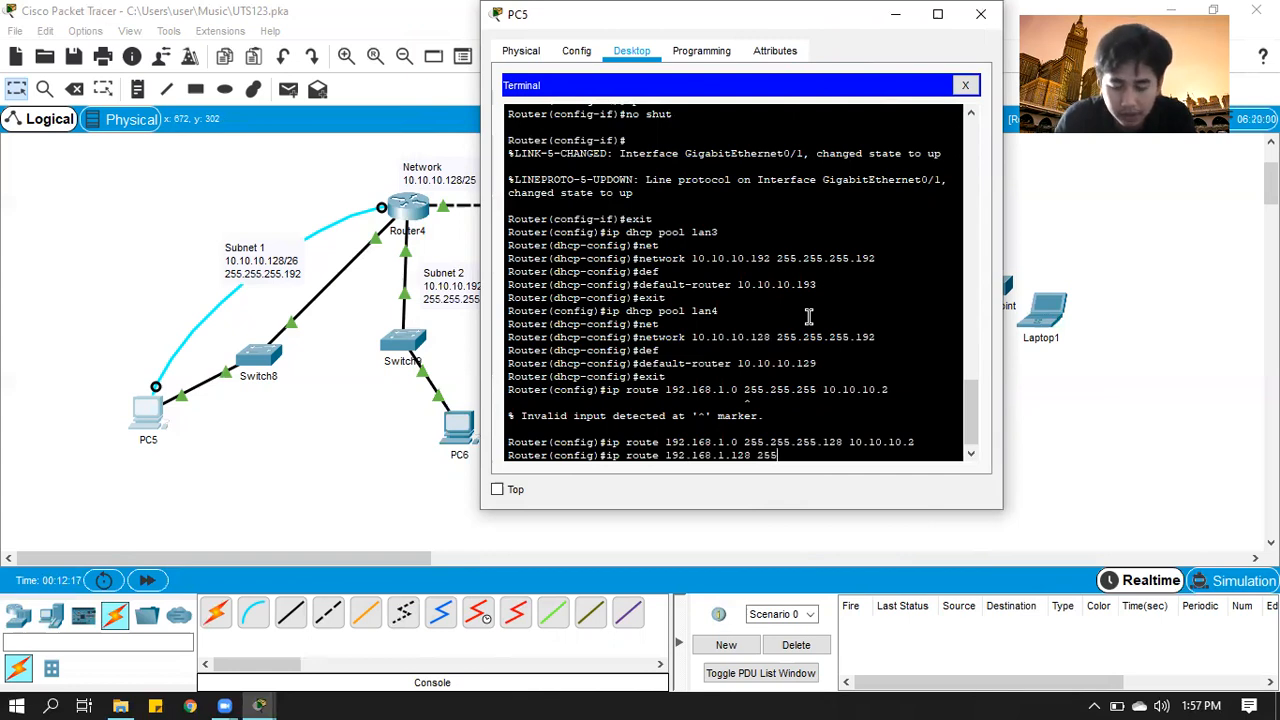
type(".255.255.128")
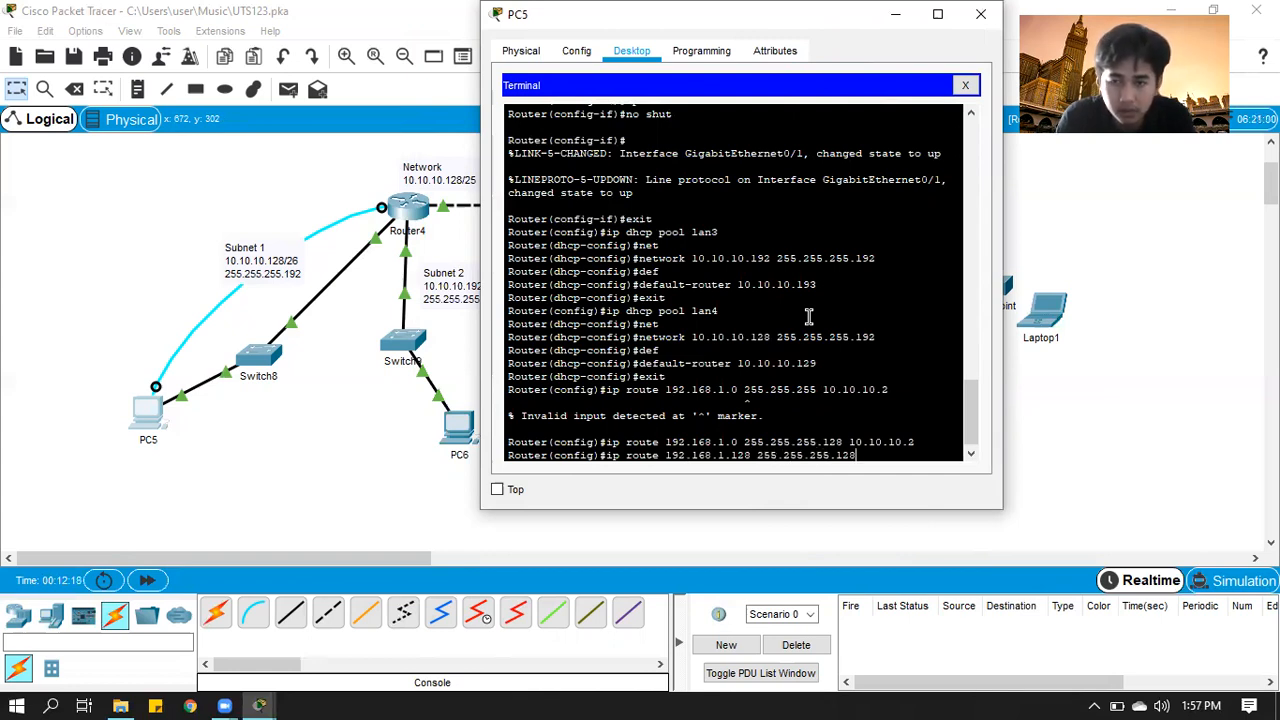
type(" 10.10.10.2")
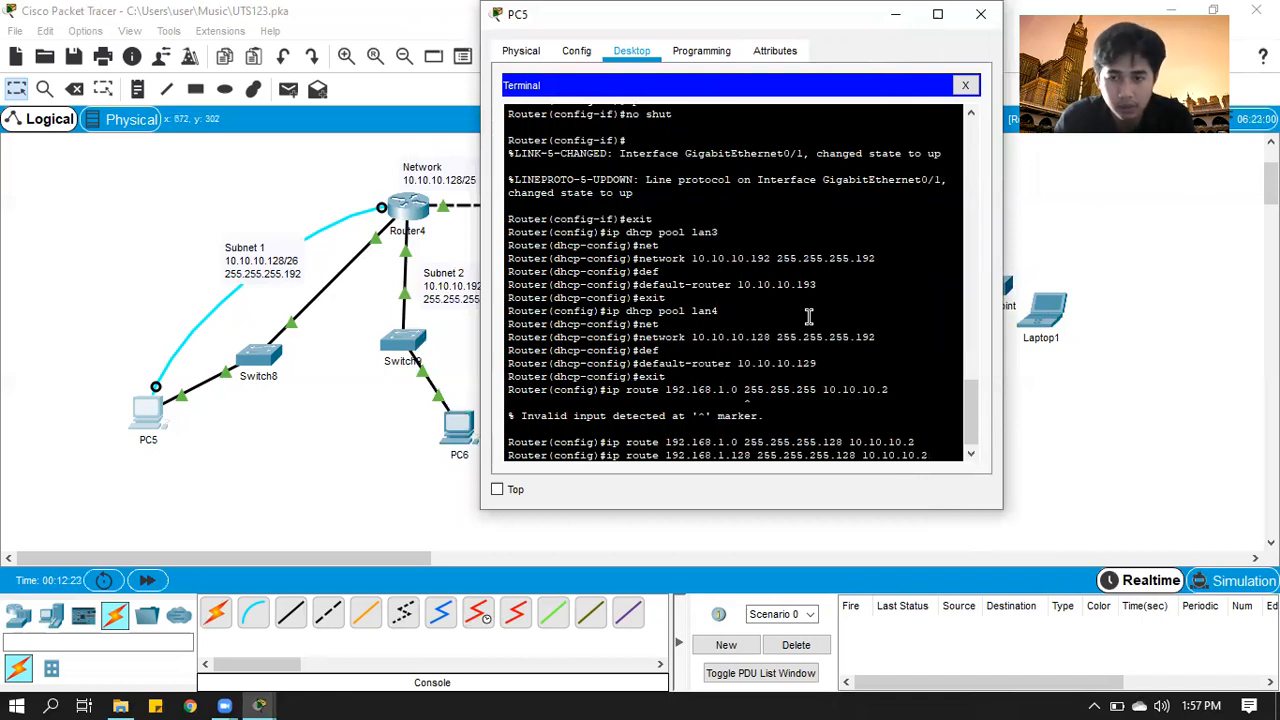
key("Return")
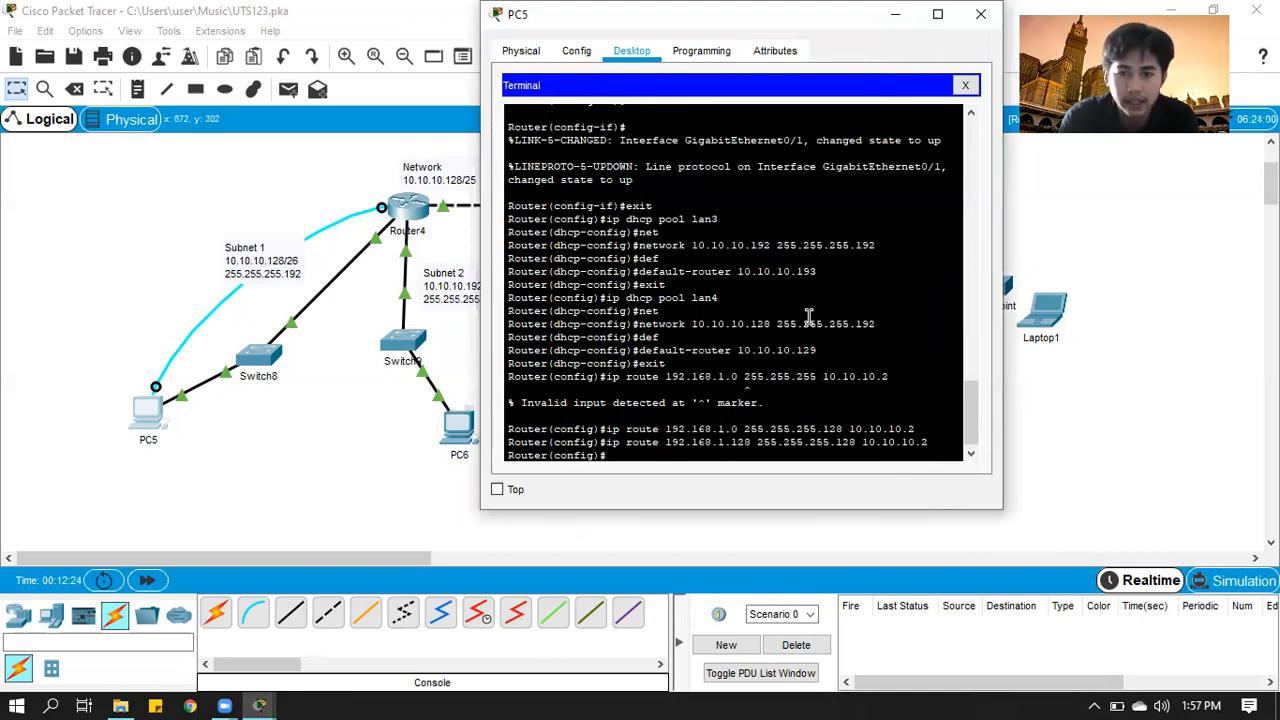
Exit Router4's global configuration mode, then close PC5's terminal and minimize its window
type("exit")
key("Return")
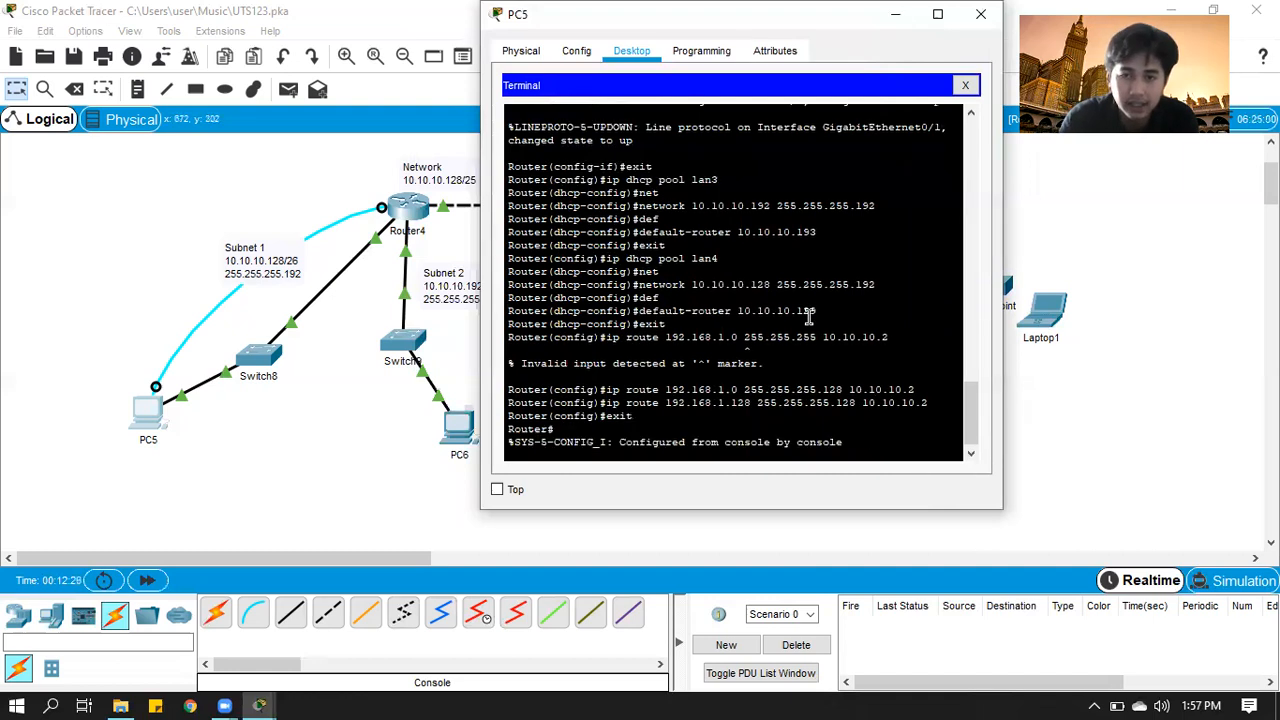
left_click(965, 85)
left_click(898, 18)
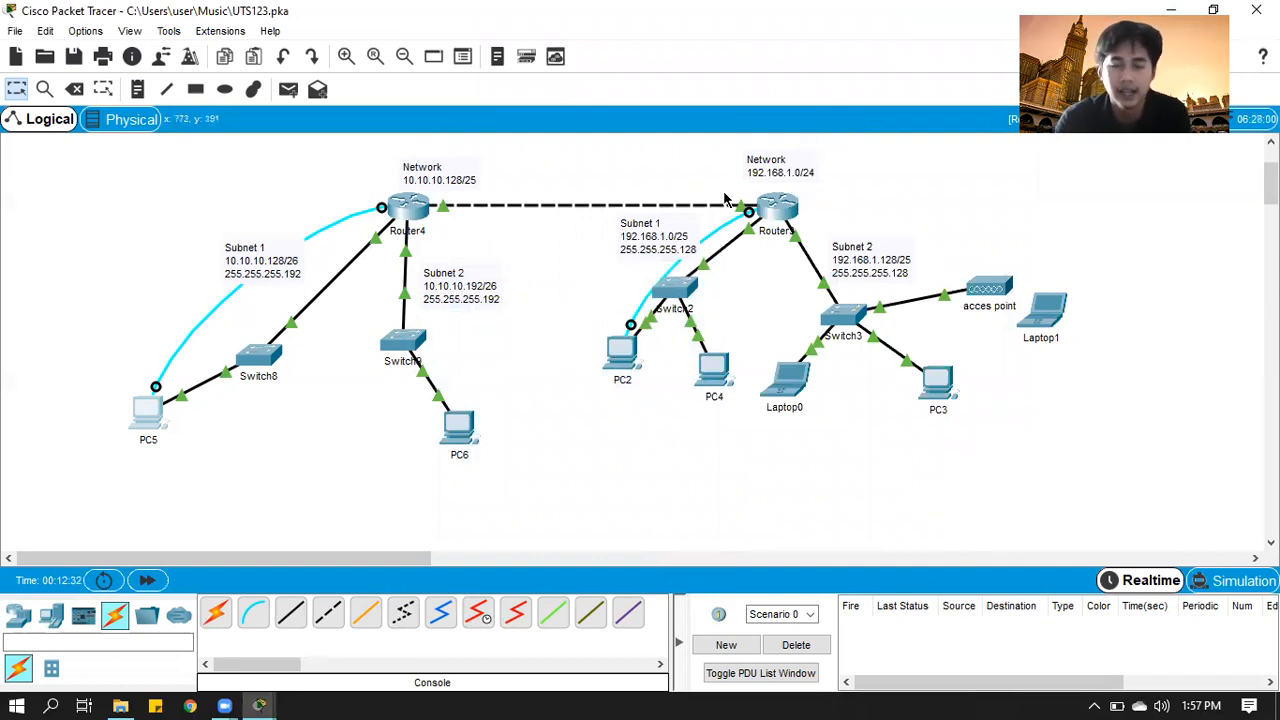
Close PC2's IP configuration and open a terminal session from PC2 to the 192.168.1.0/24 network's router, bringing up its command prompt
mouse_move(682, 280)
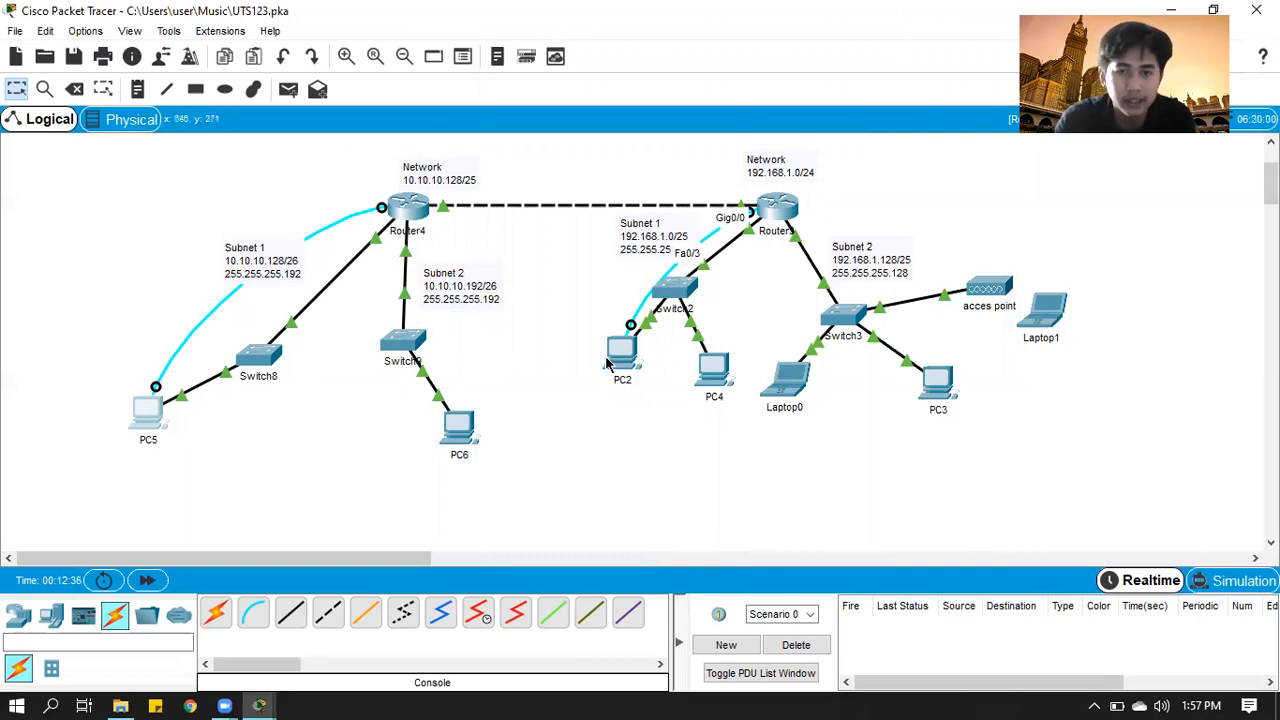
left_click(621, 355)
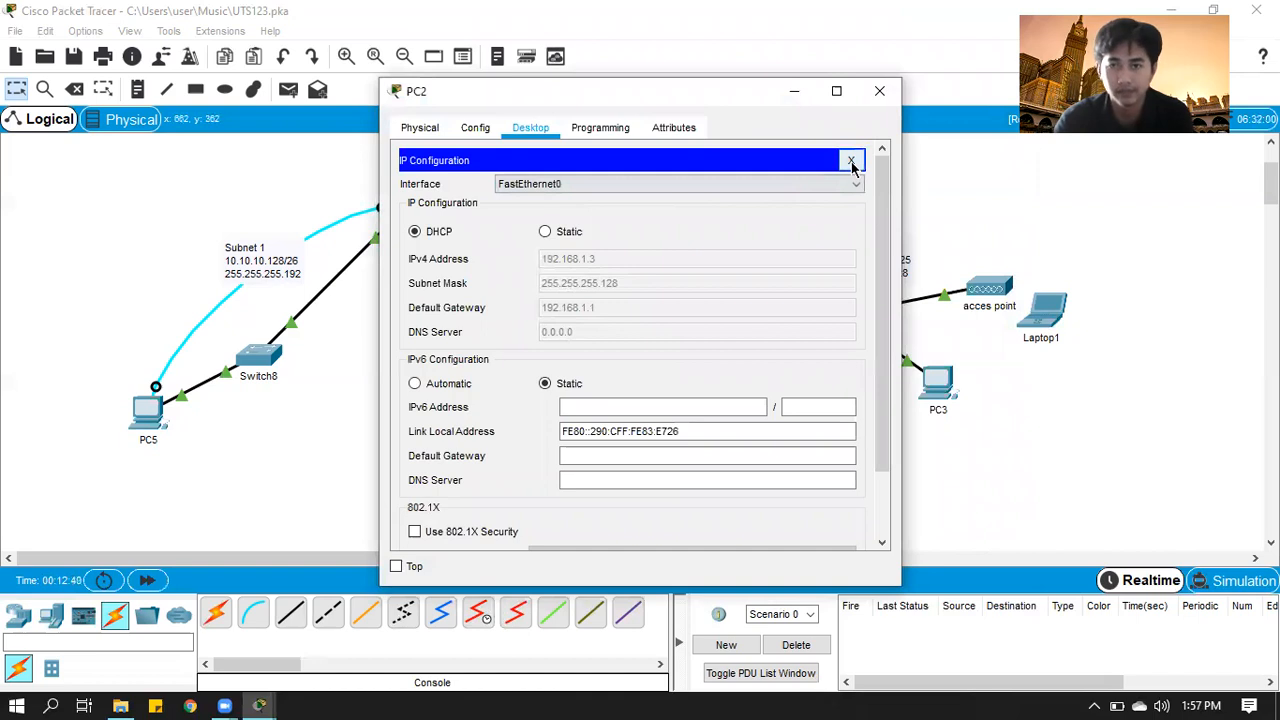
left_click(851, 162)
left_click(674, 212)
left_click(831, 336)
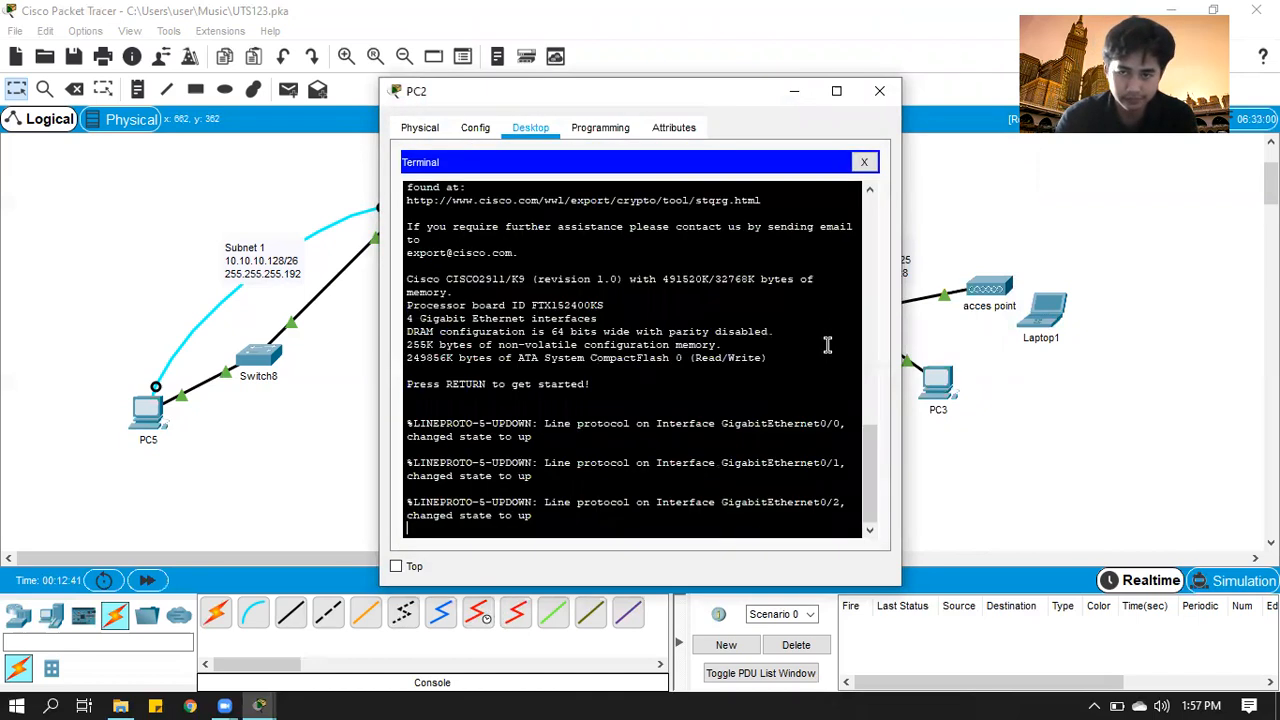
key("Return")
Try to enter privileged mode on the 192.168.1.0/24 network's router from PC2's terminal
type("enbale")
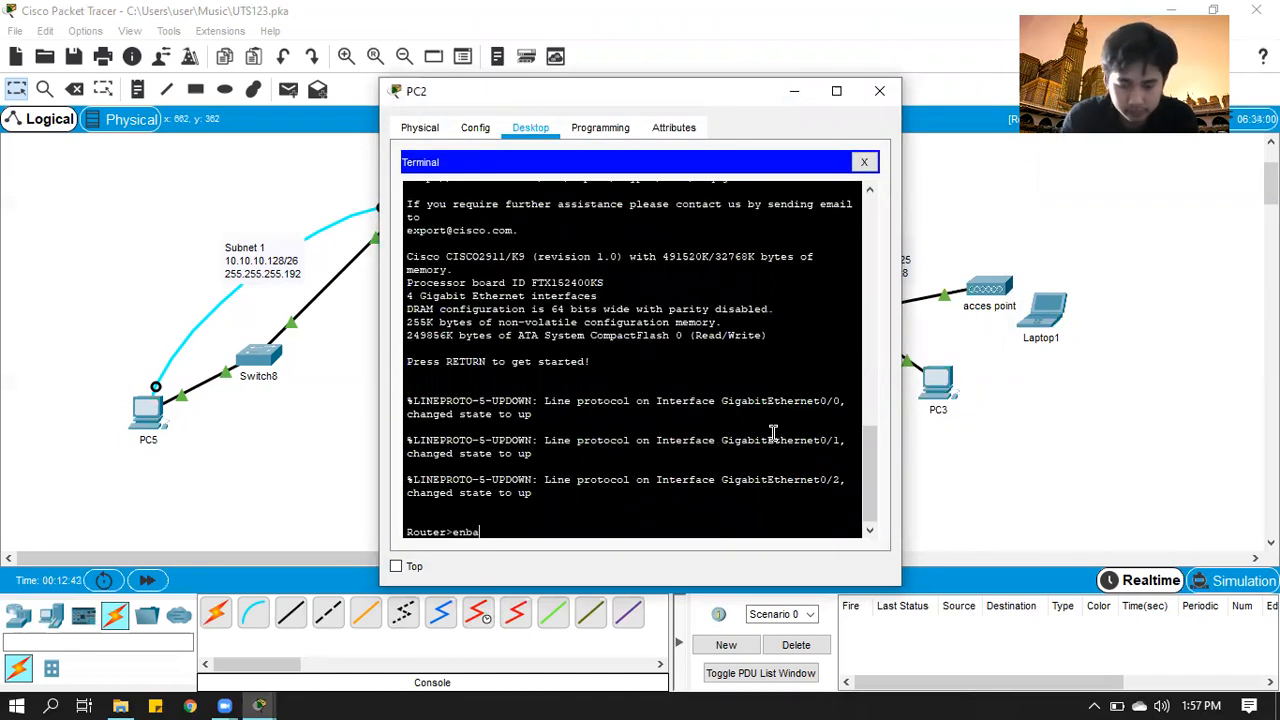
key("Return")
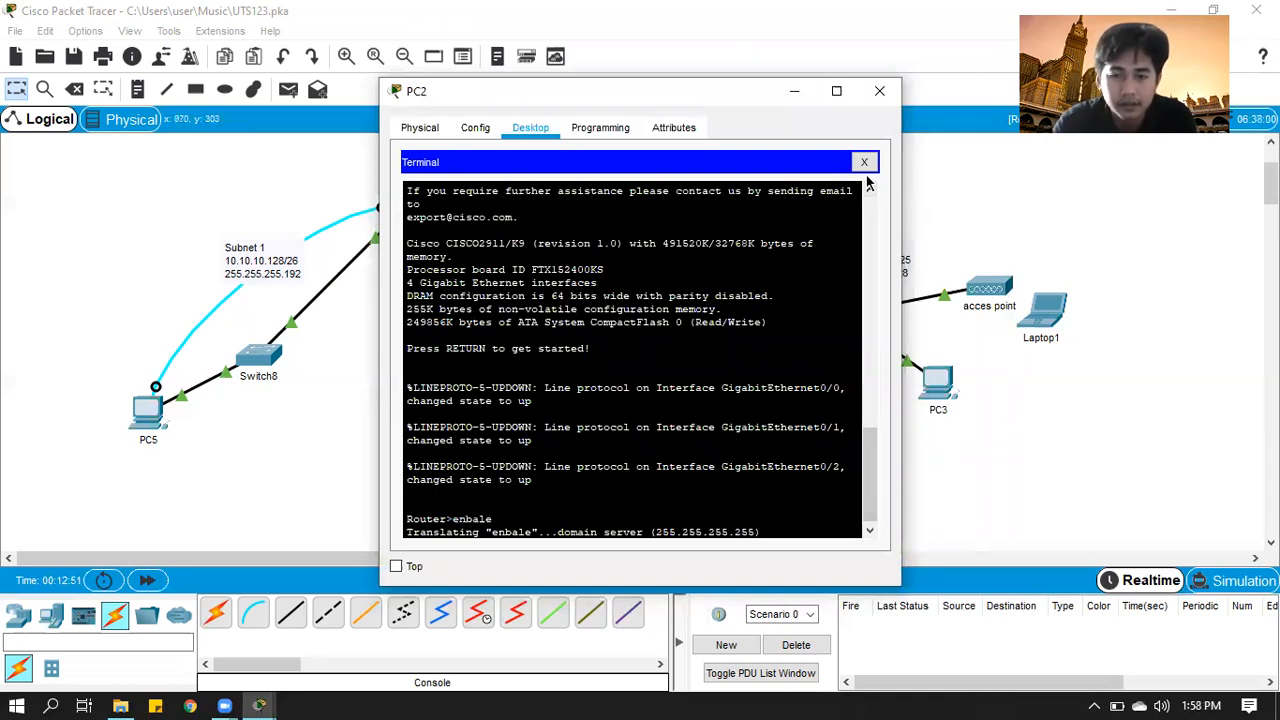
scroll(780, 466, "up", 3)
scroll(782, 470, "down", 3)
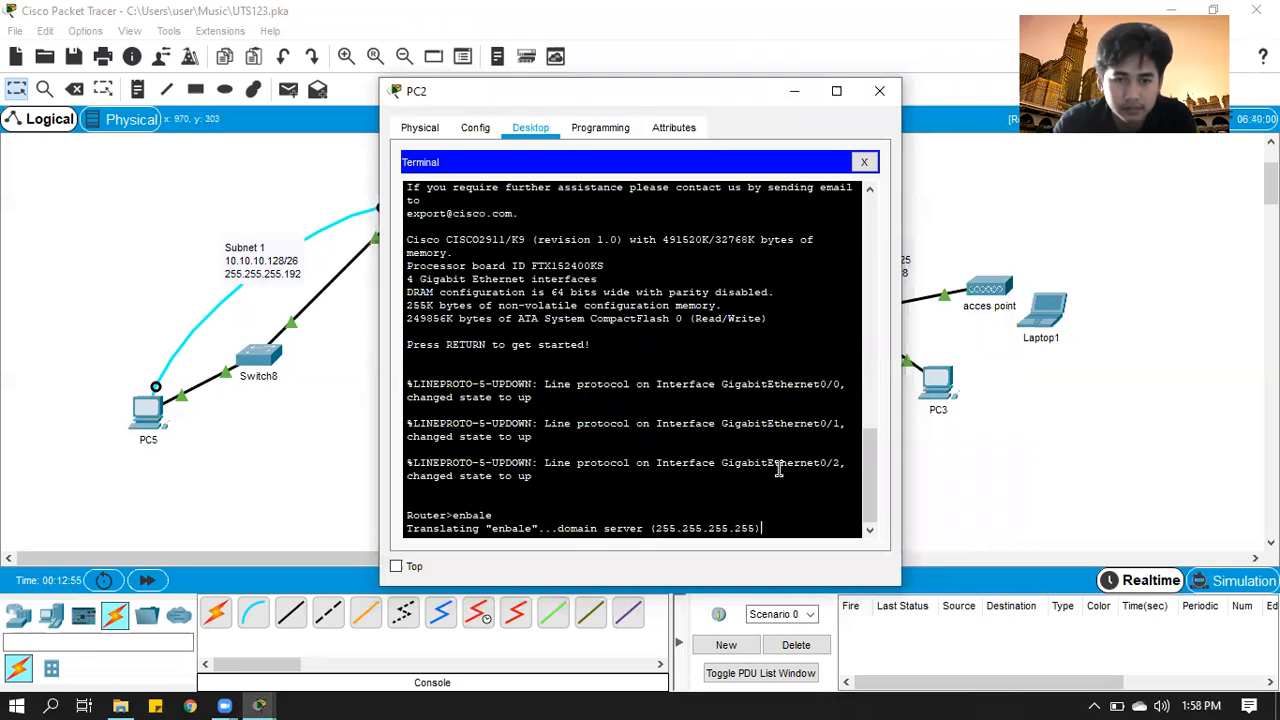
left_click_drag(873, 455, 869, 490)
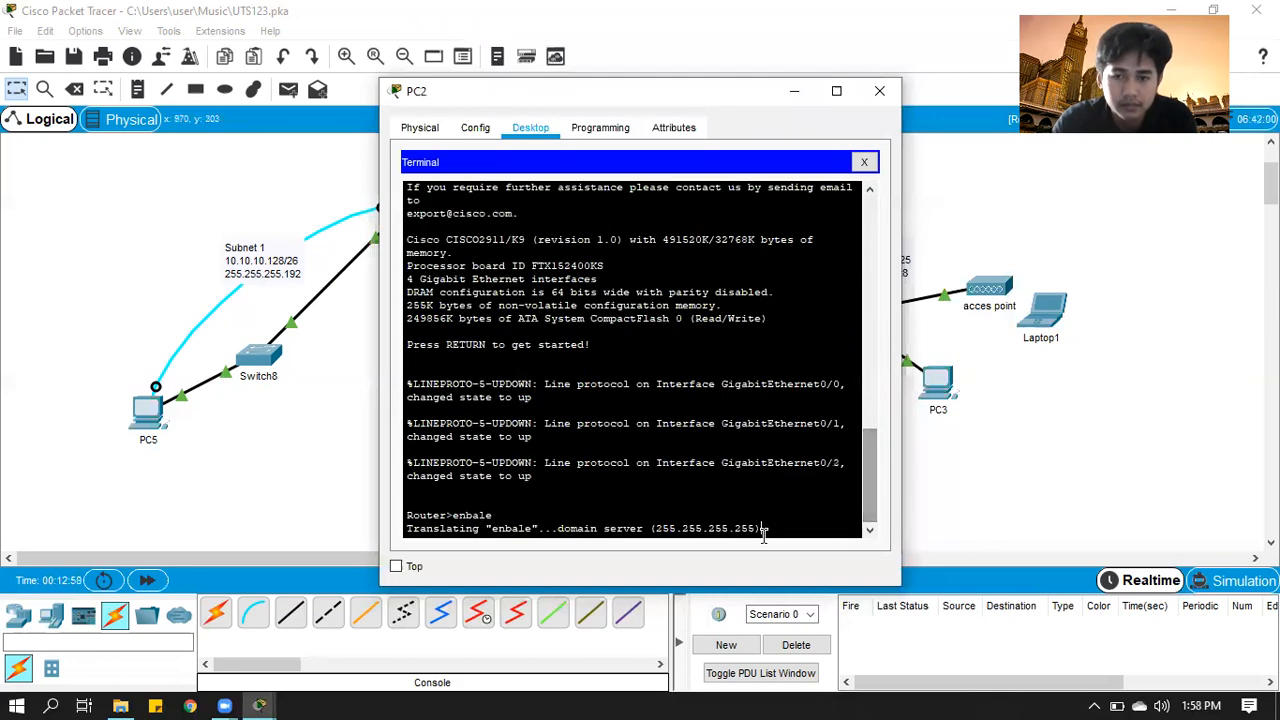
Close PC2's terminal and window, then reopen the terminal session with 9600 bits per second and 8 data bits
left_click(864, 162)
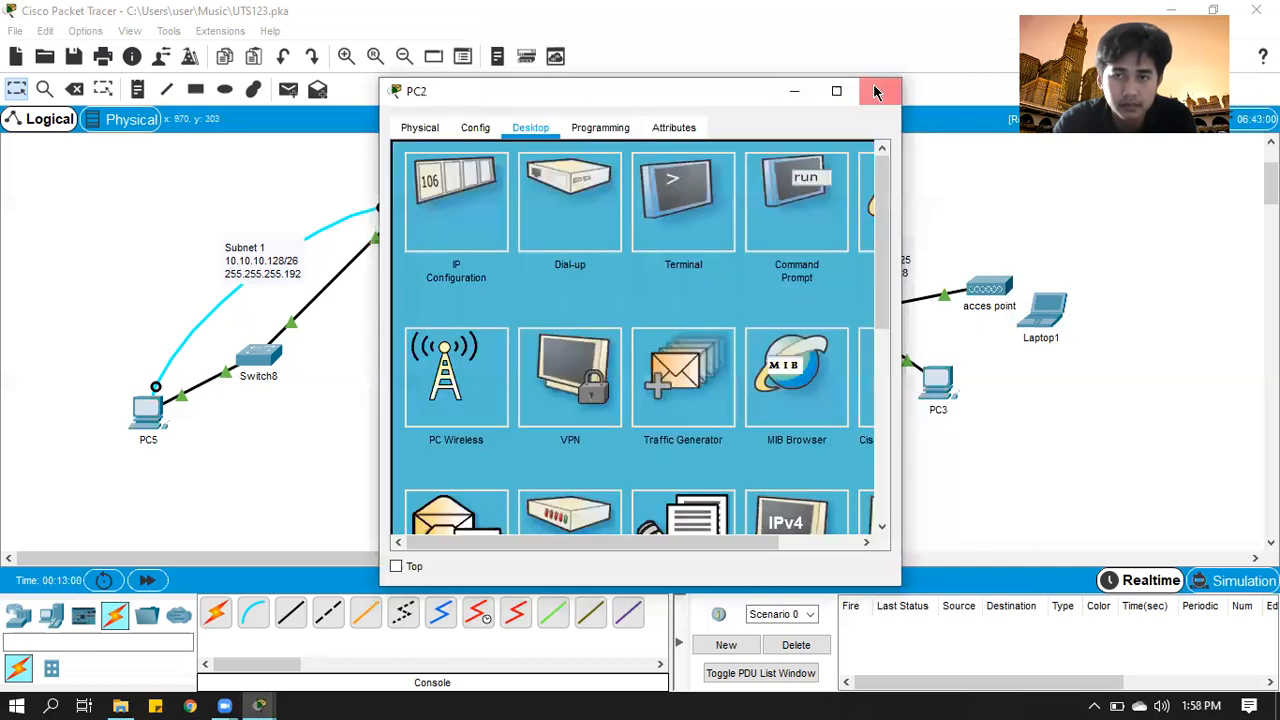
left_click(879, 91)
left_click(621, 348)
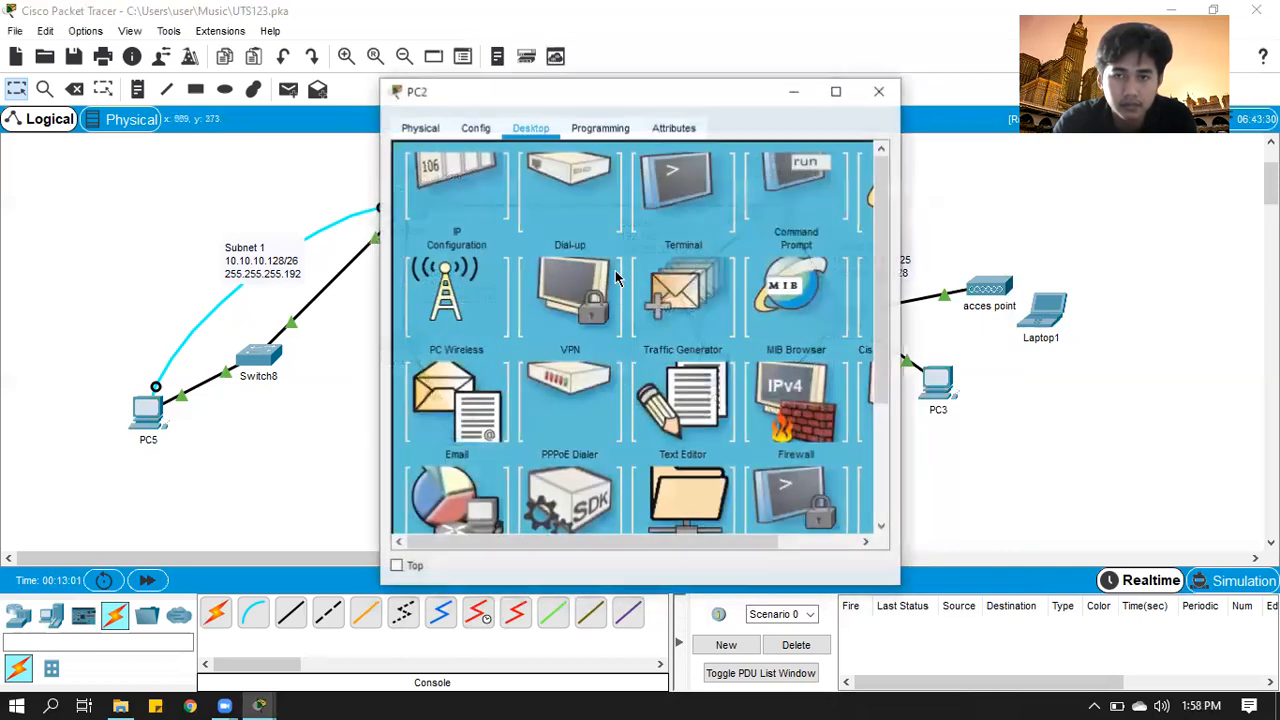
left_click(669, 188)
left_click(829, 335)
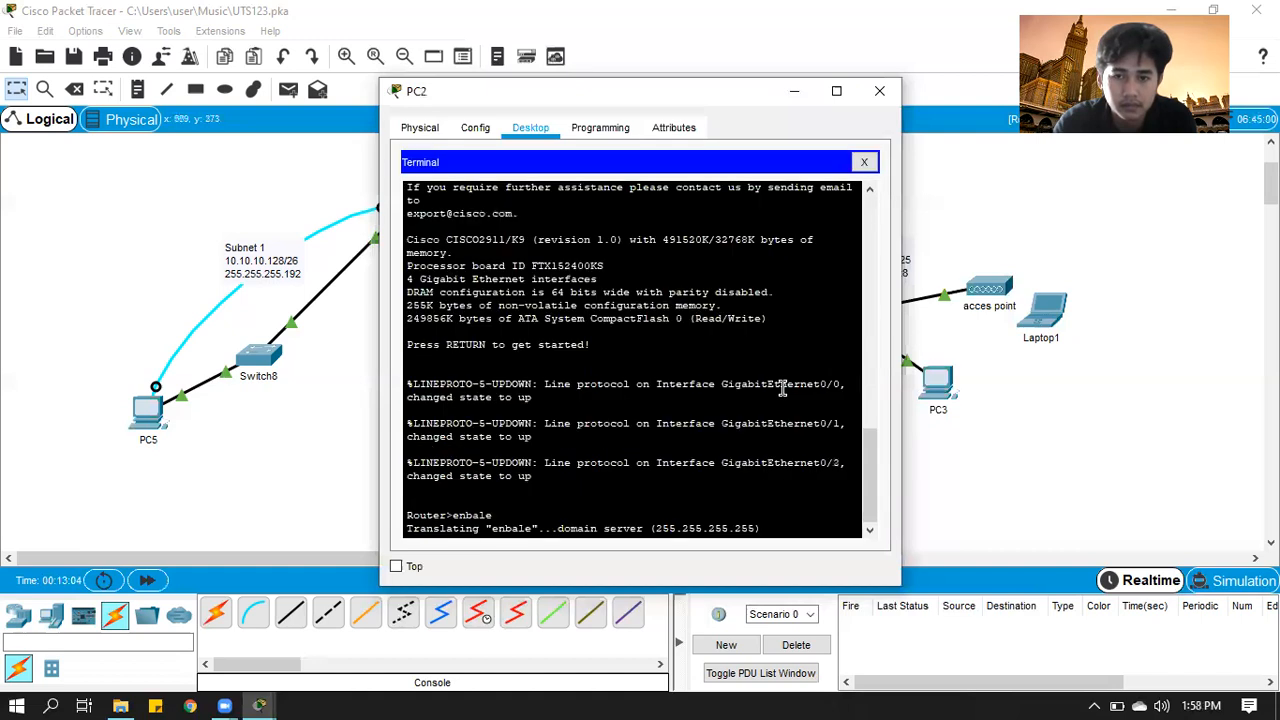
left_click(396, 566)
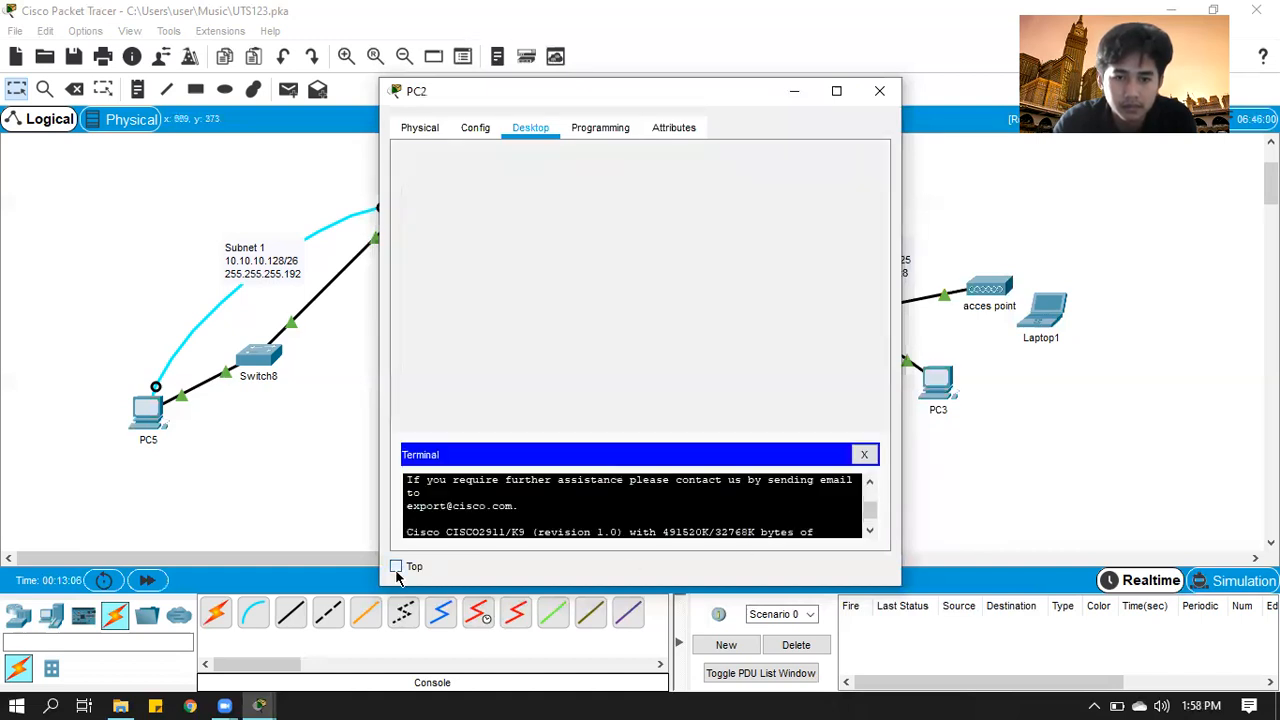
left_click(396, 567)
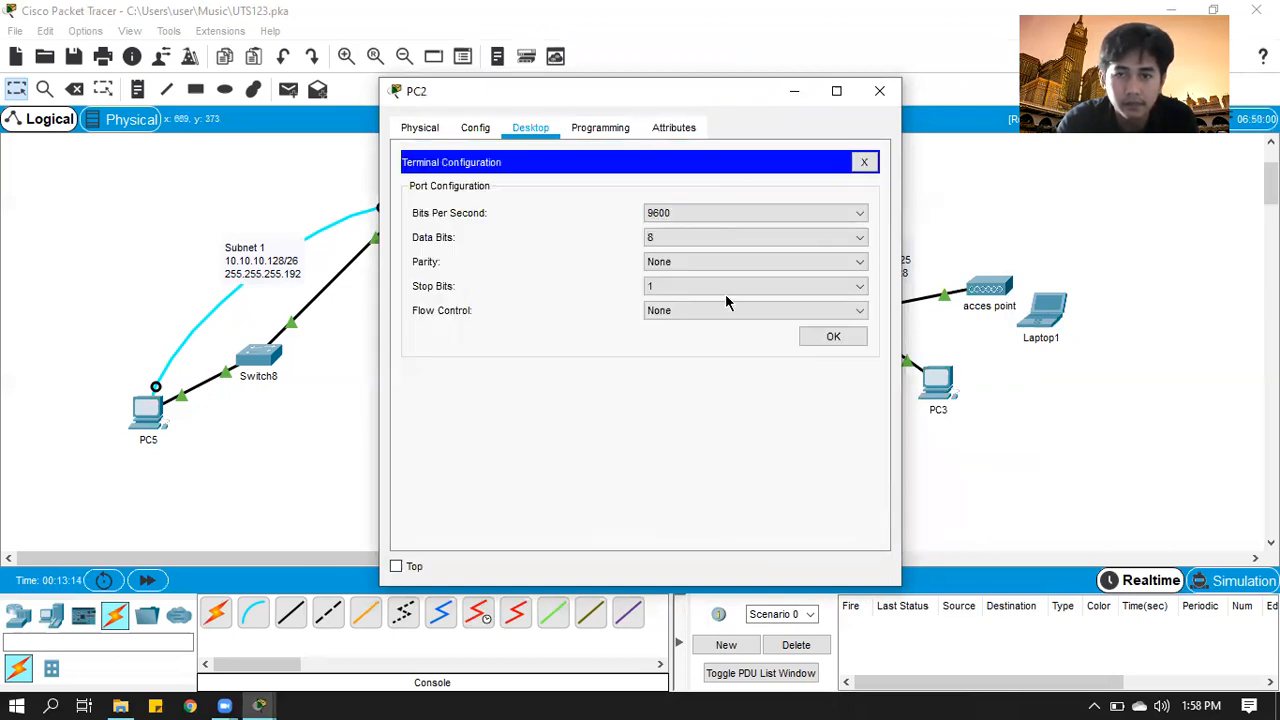
left_click(840, 337)
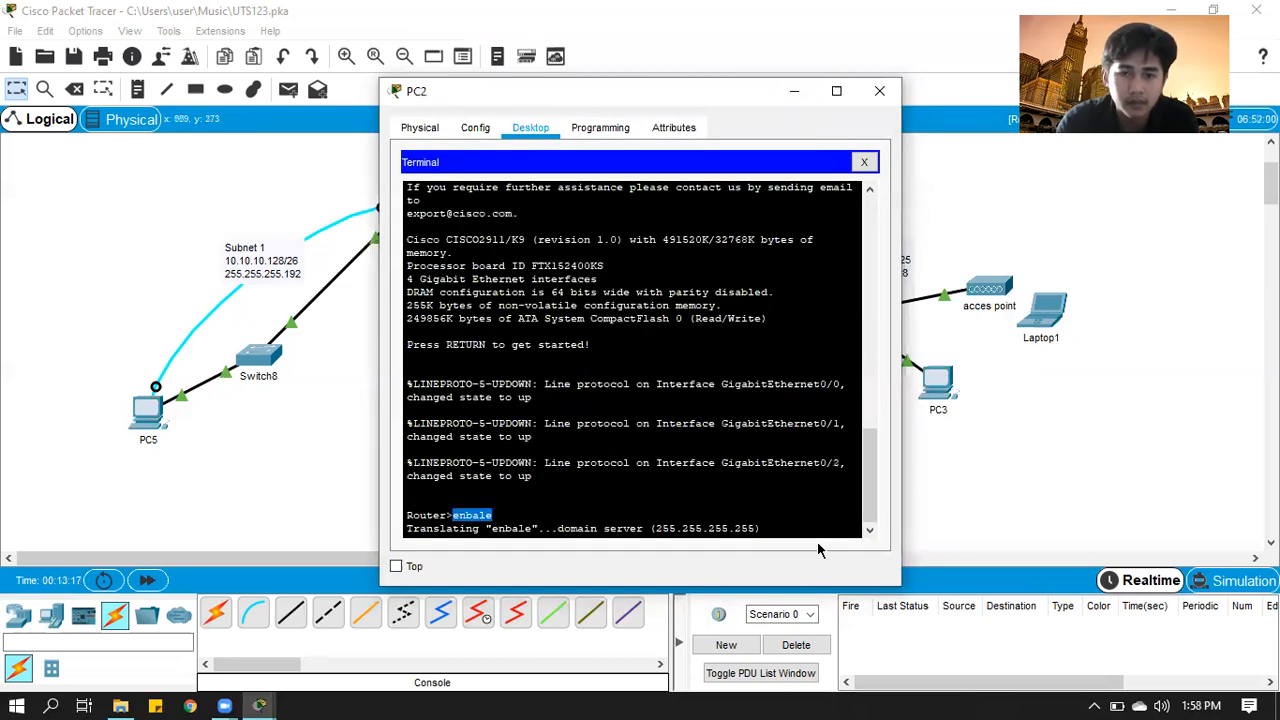
left_click(551, 517)
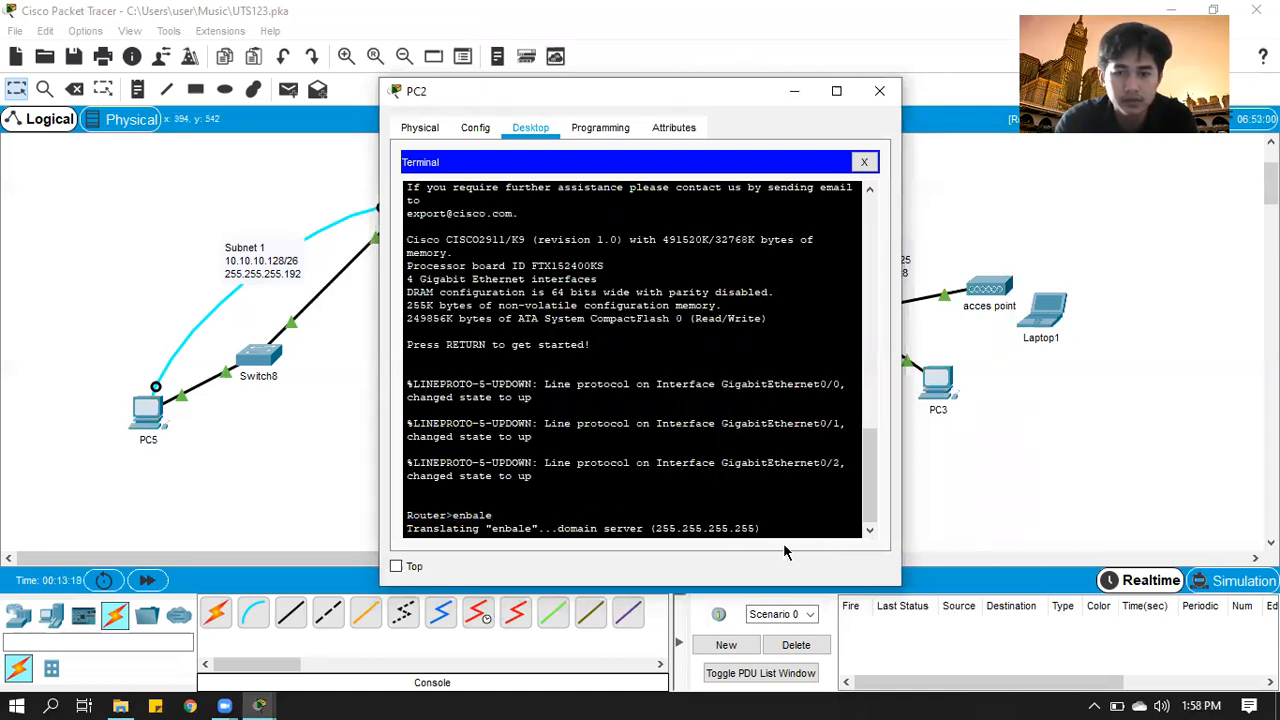
double_click(781, 515)
left_click(784, 531)
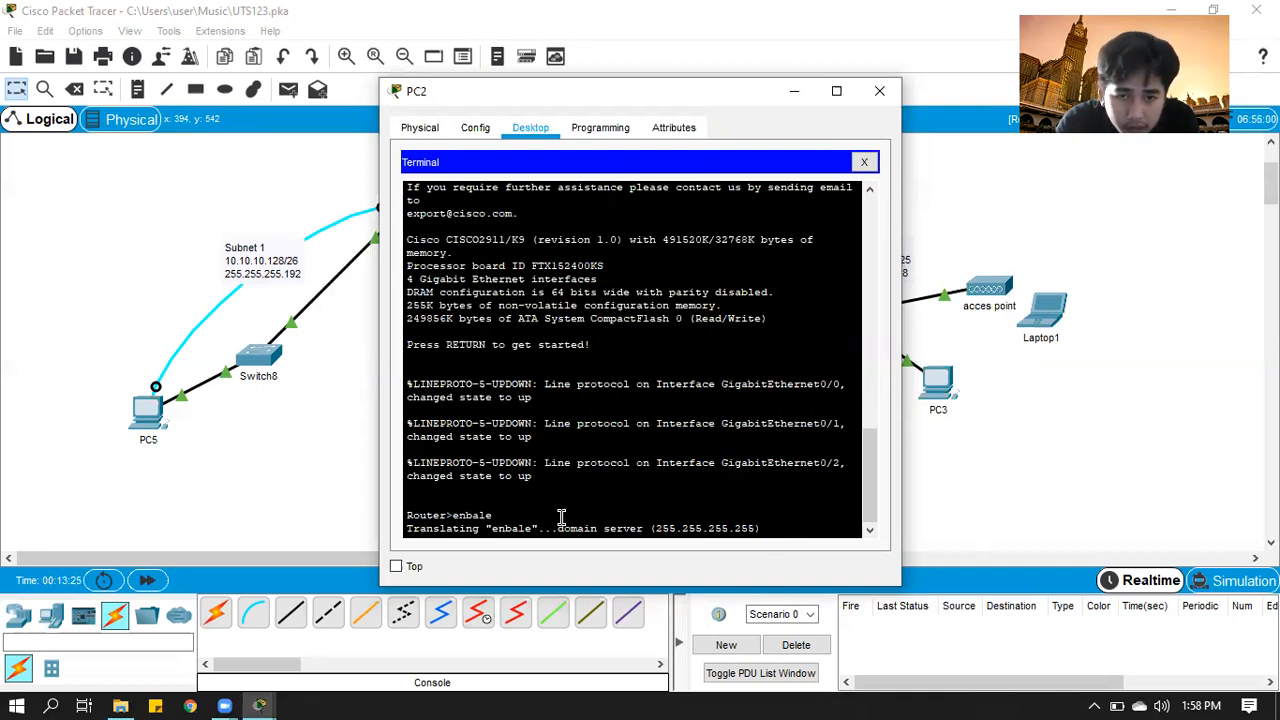
left_click_drag(497, 526, 758, 528)
left_click(604, 128)
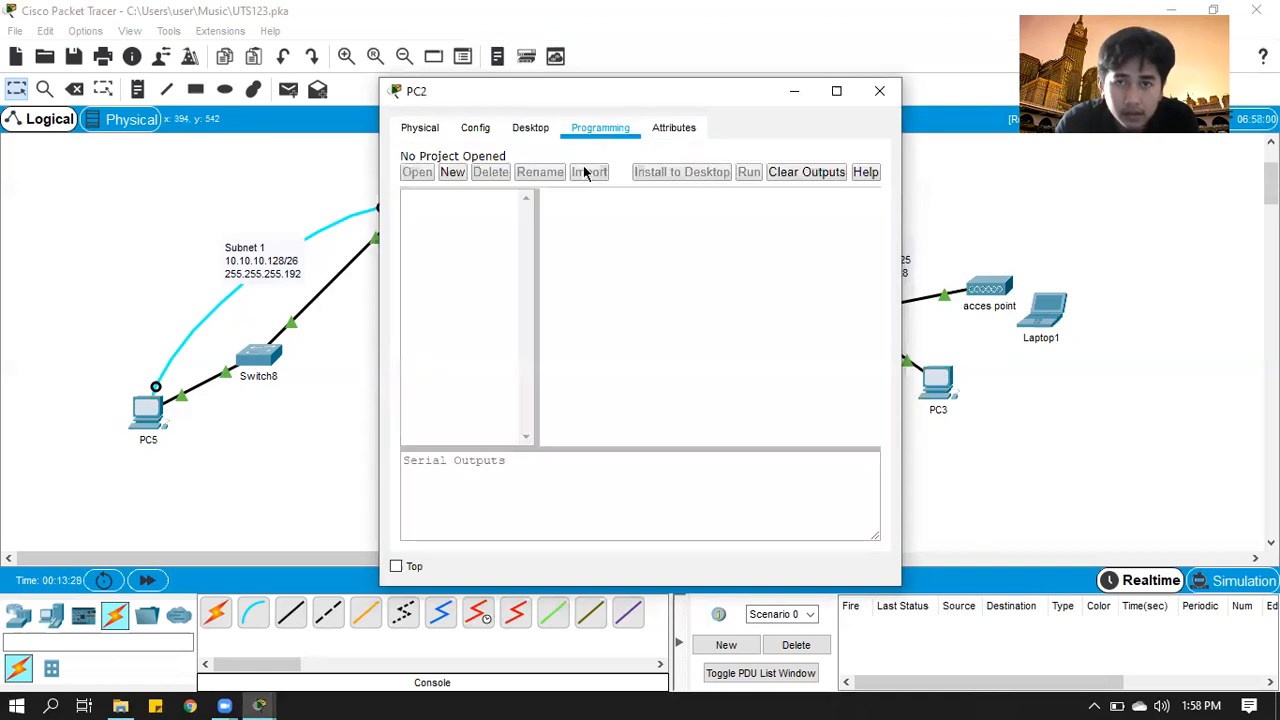
left_click(530, 128)
left_click(602, 128)
left_click(664, 128)
left_click(596, 128)
left_click(525, 129)
left_click(473, 129)
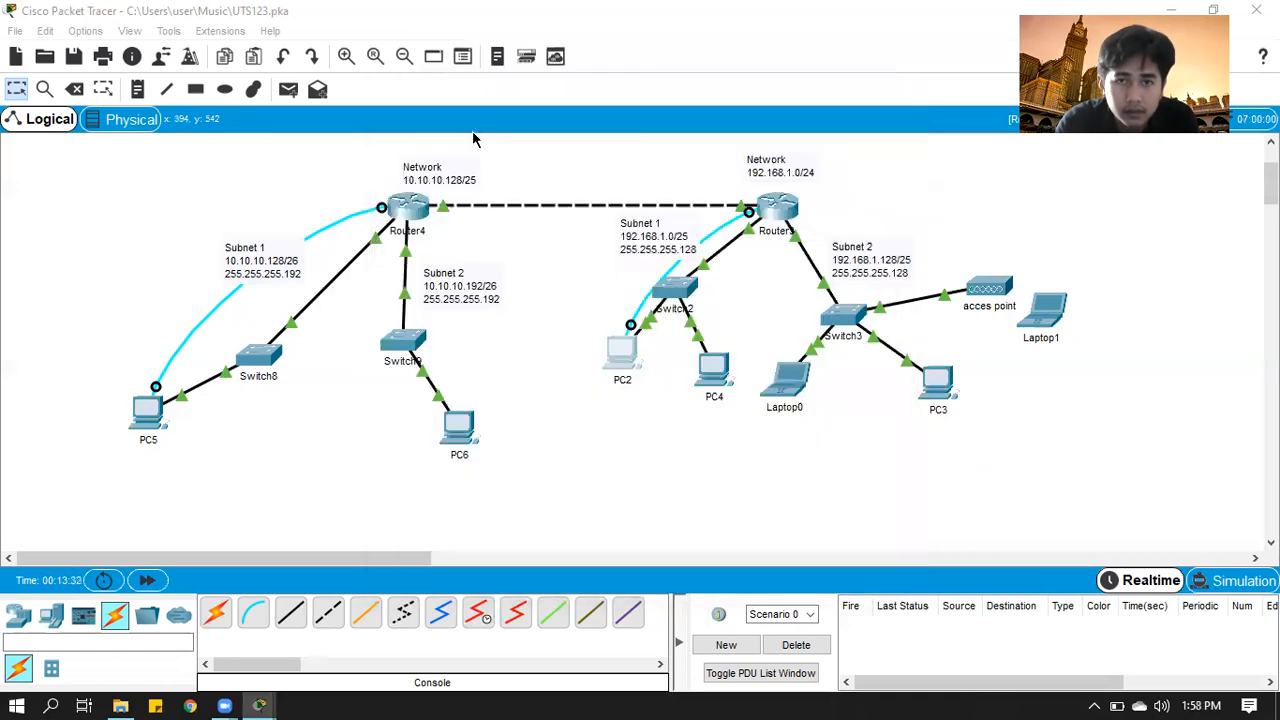
Reopen PC2's window and return to its terminal session on the router
left_click(680, 378)
left_click(636, 360)
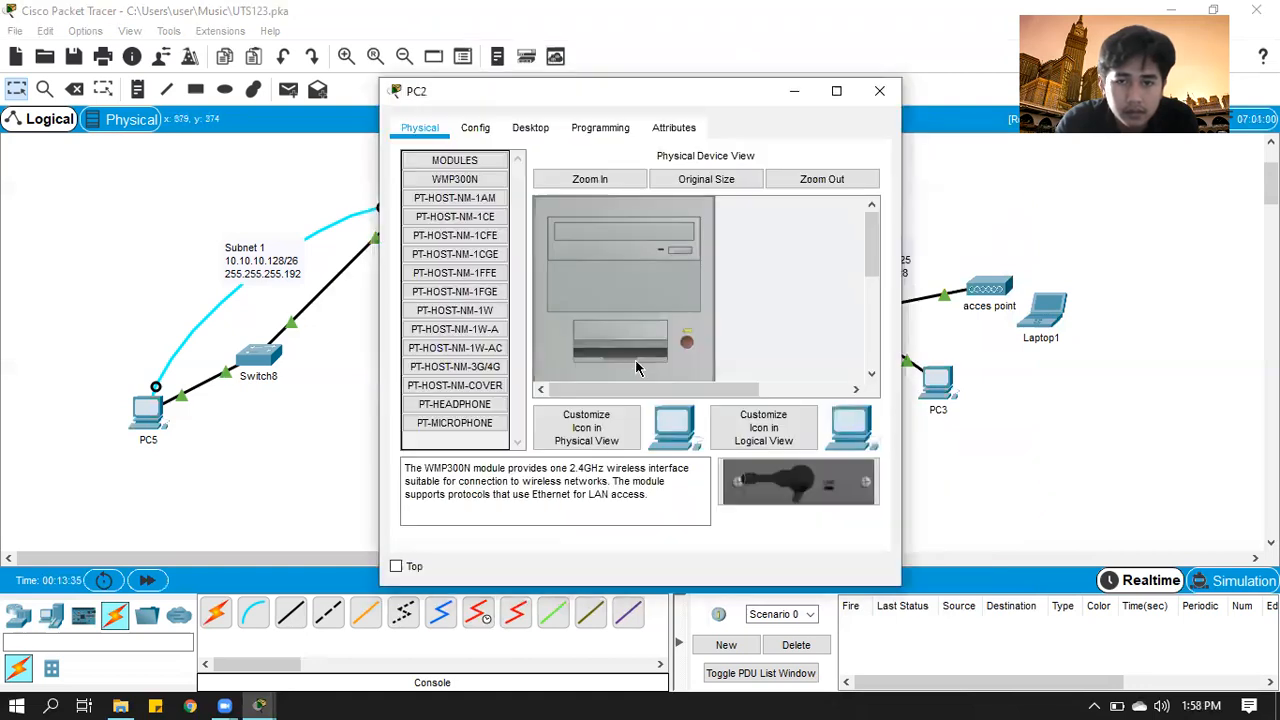
left_click(543, 128)
key("Return")
type("enbale")
key("Return")
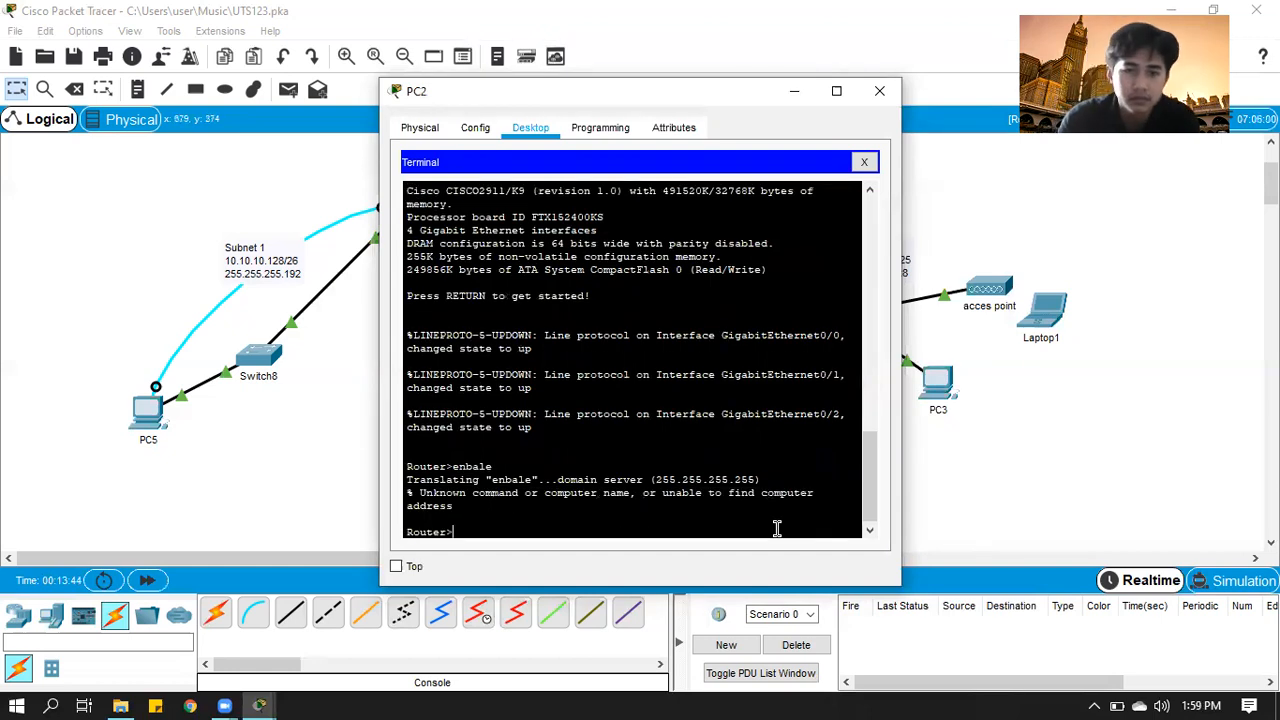
Enter privileged mode on the router and switch to global configuration mode
type("enable")
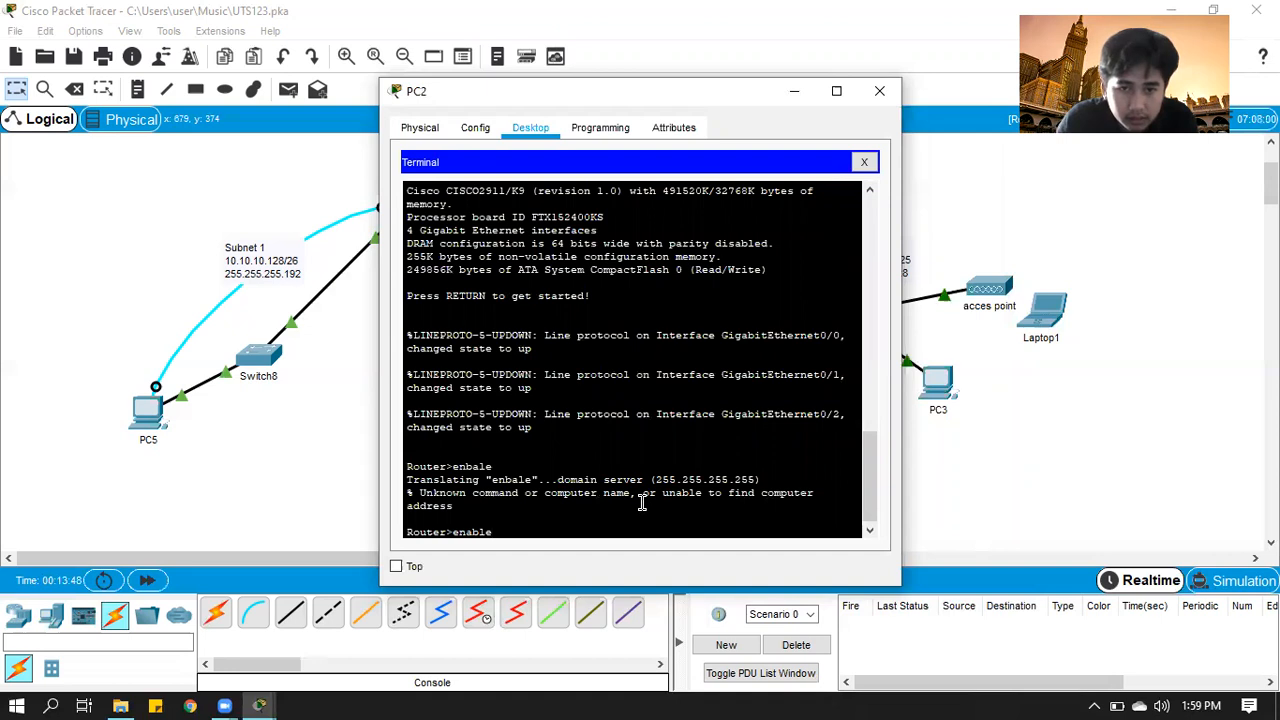
key("Return")
type("config ty")
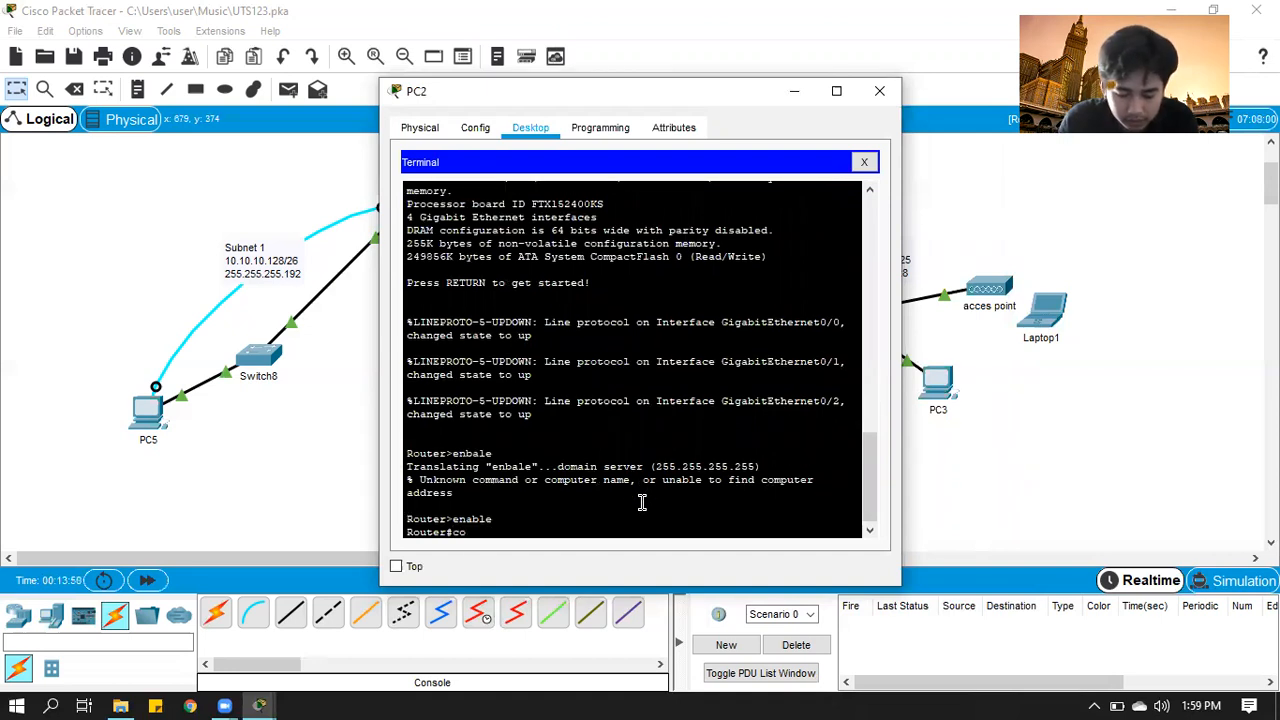
key("Return")
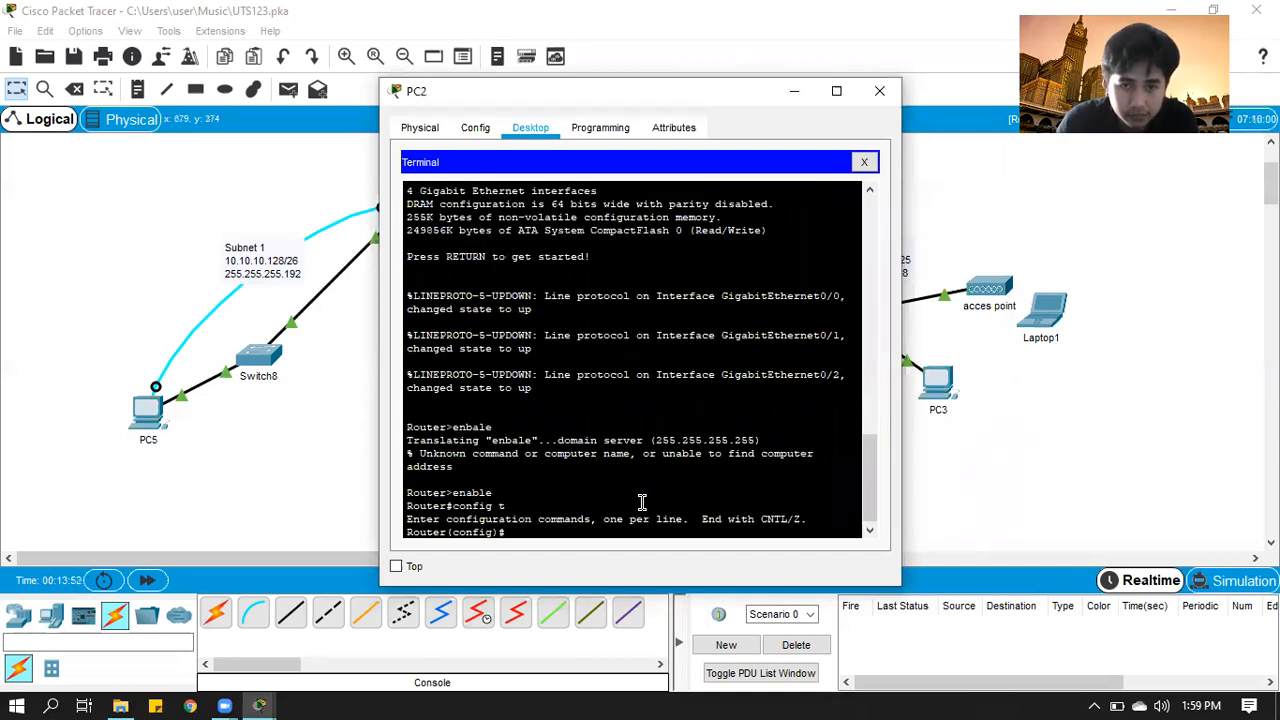
Write a static route command to 10.10.10.128 with partial mask 255.255.255. and next hop 10.10.10.1, moving PC2's window to reveal the left network's subnets
type("ip")
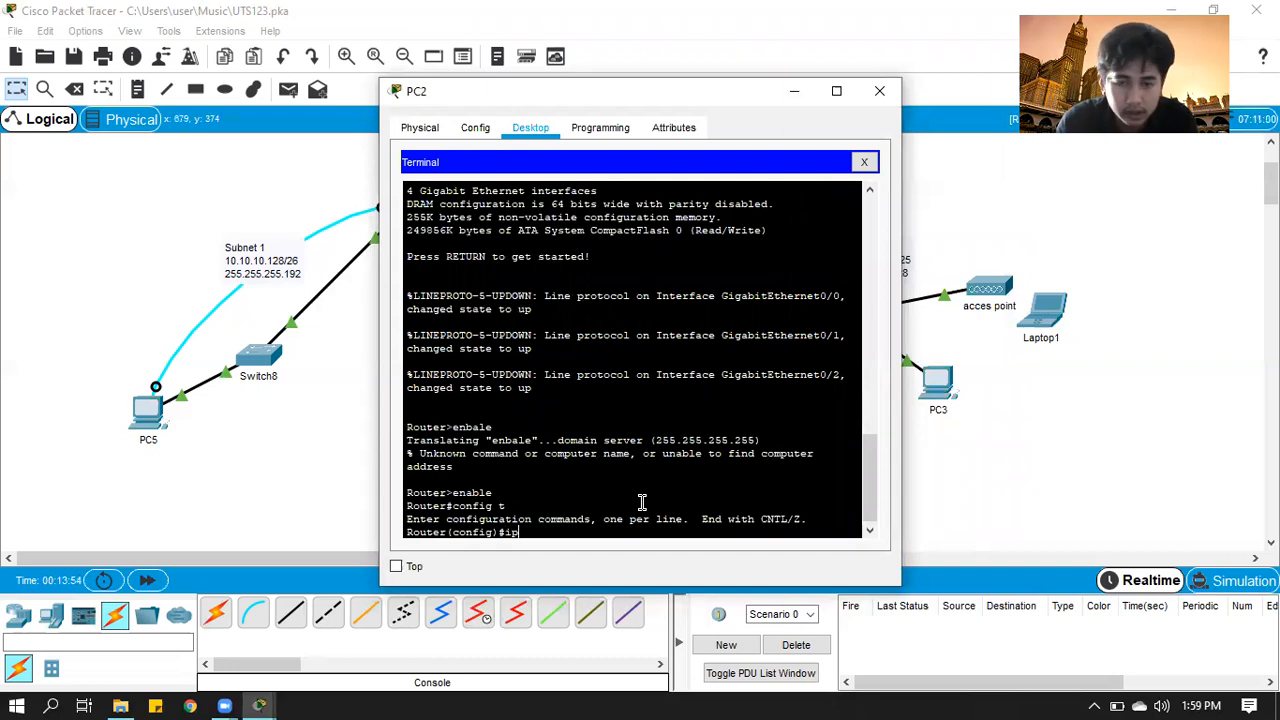
type(" route ")
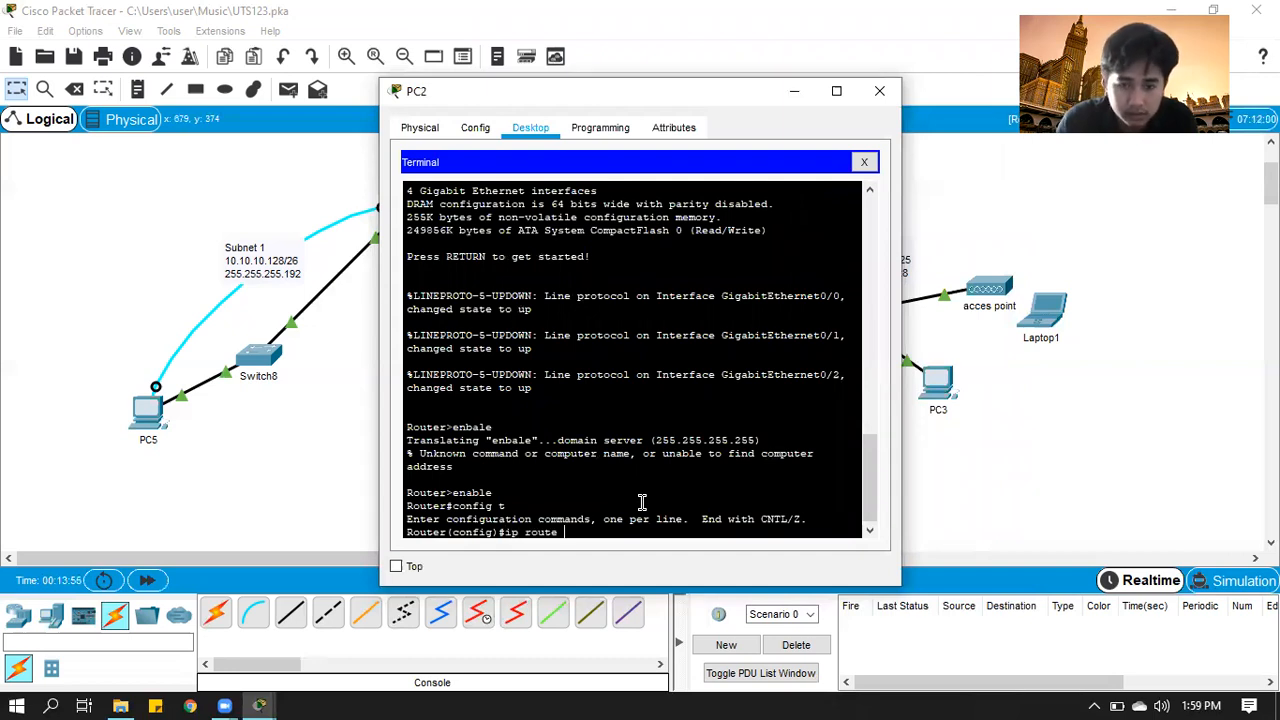
type("19")
key("BackSpace")
type("0")
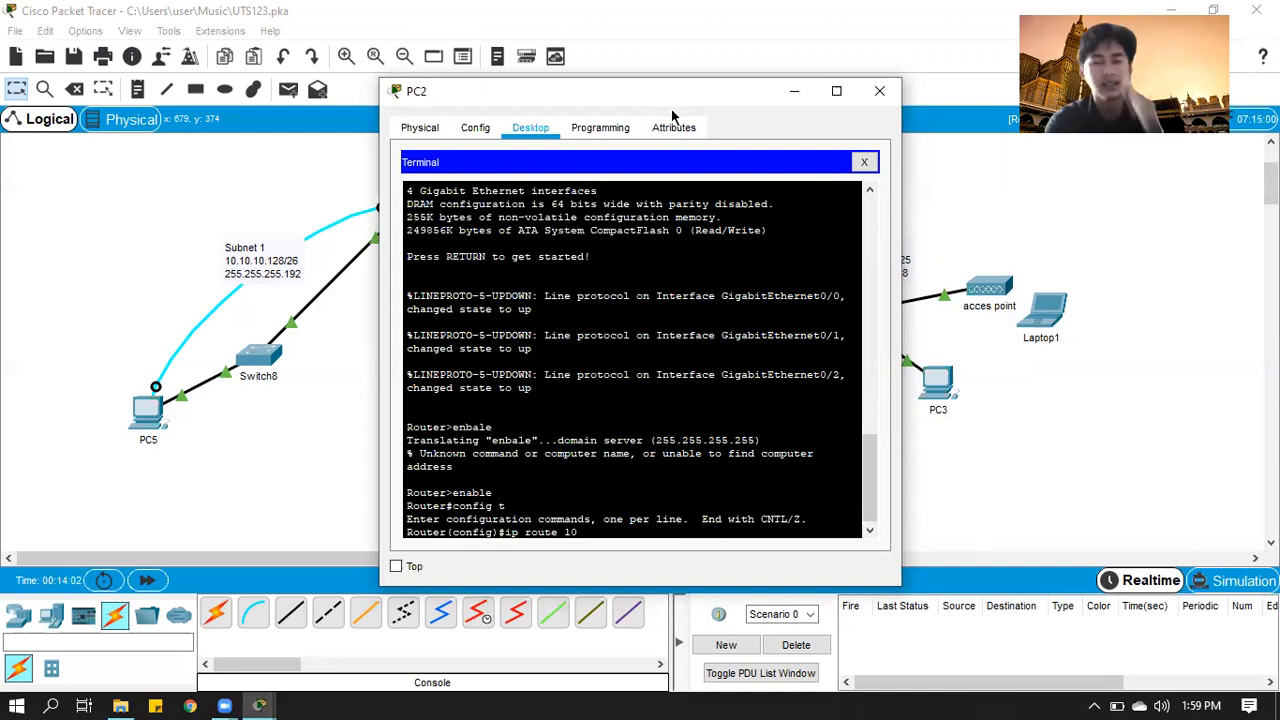
left_click_drag(672, 112, 905, 319)
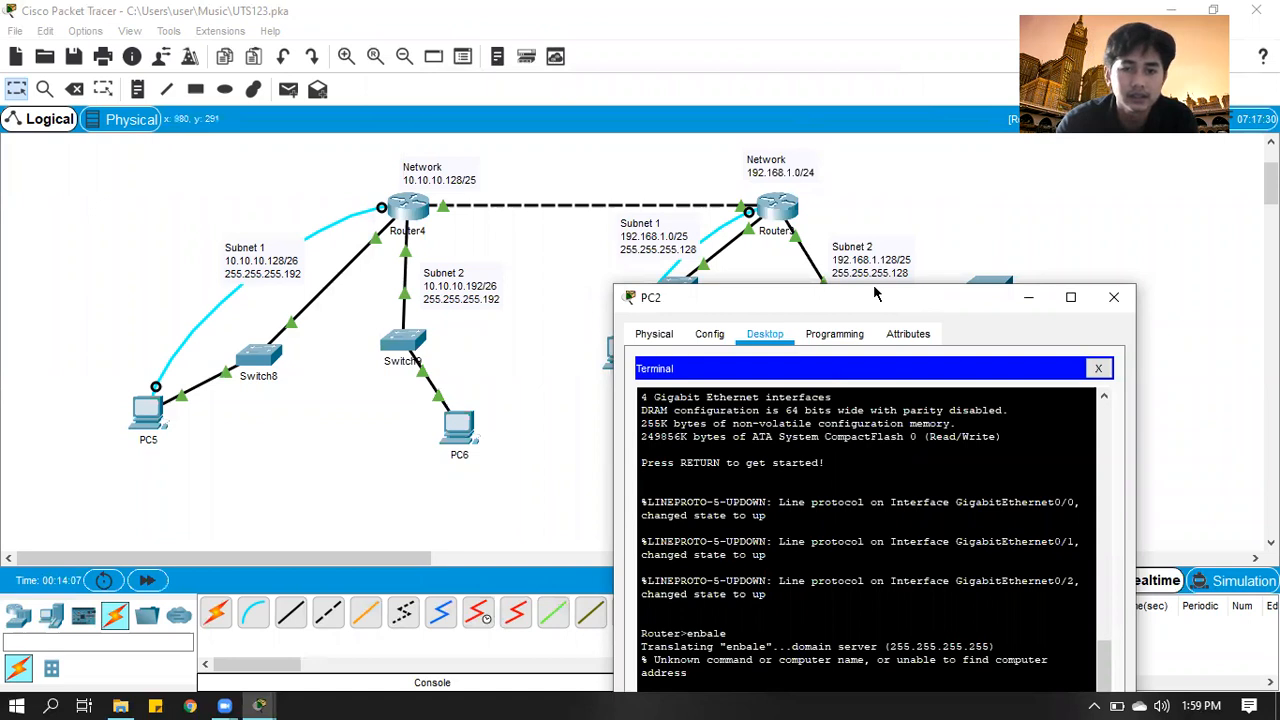
left_click_drag(874, 293, 774, 10)
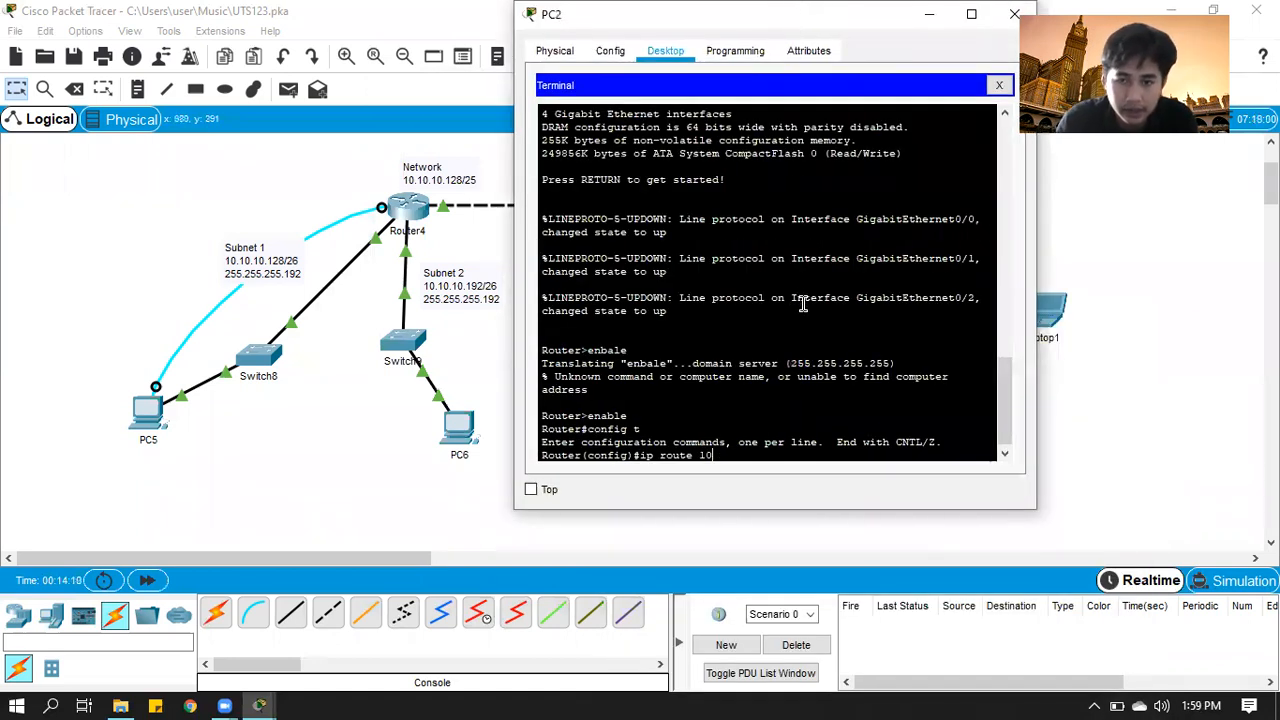
type("10.10.")
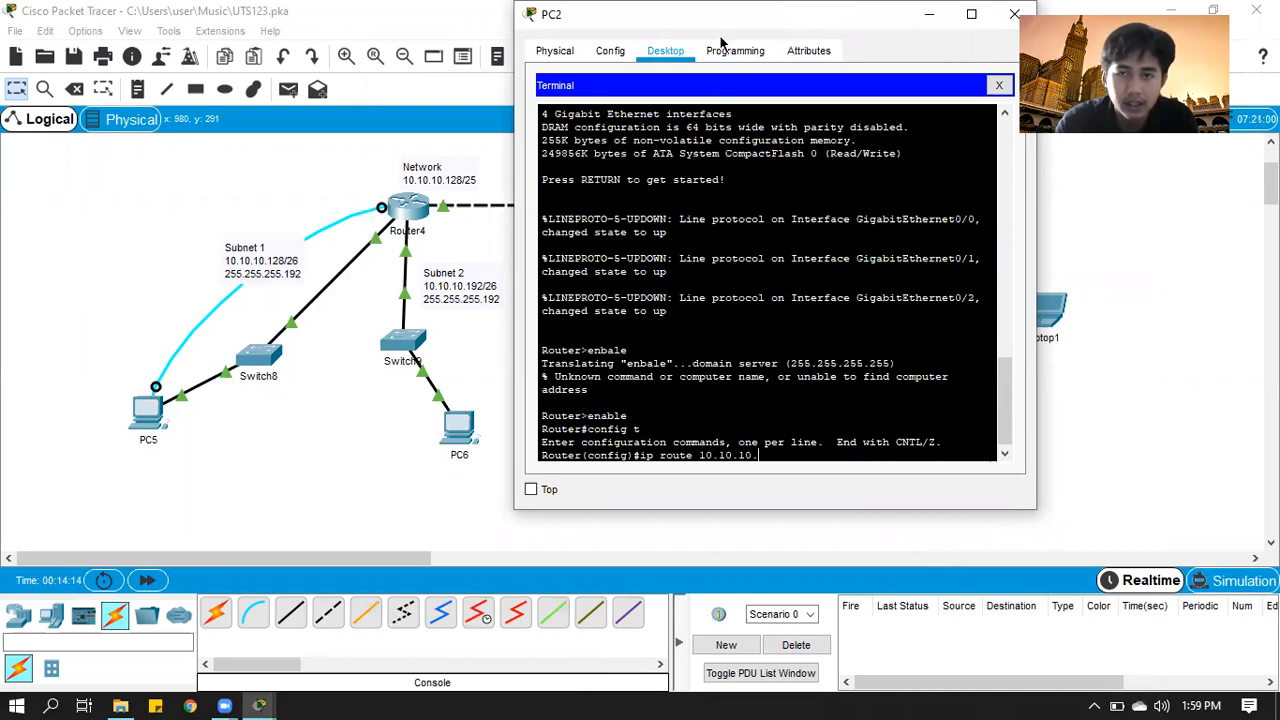
left_click_drag(720, 38, 747, 58)
type("12")
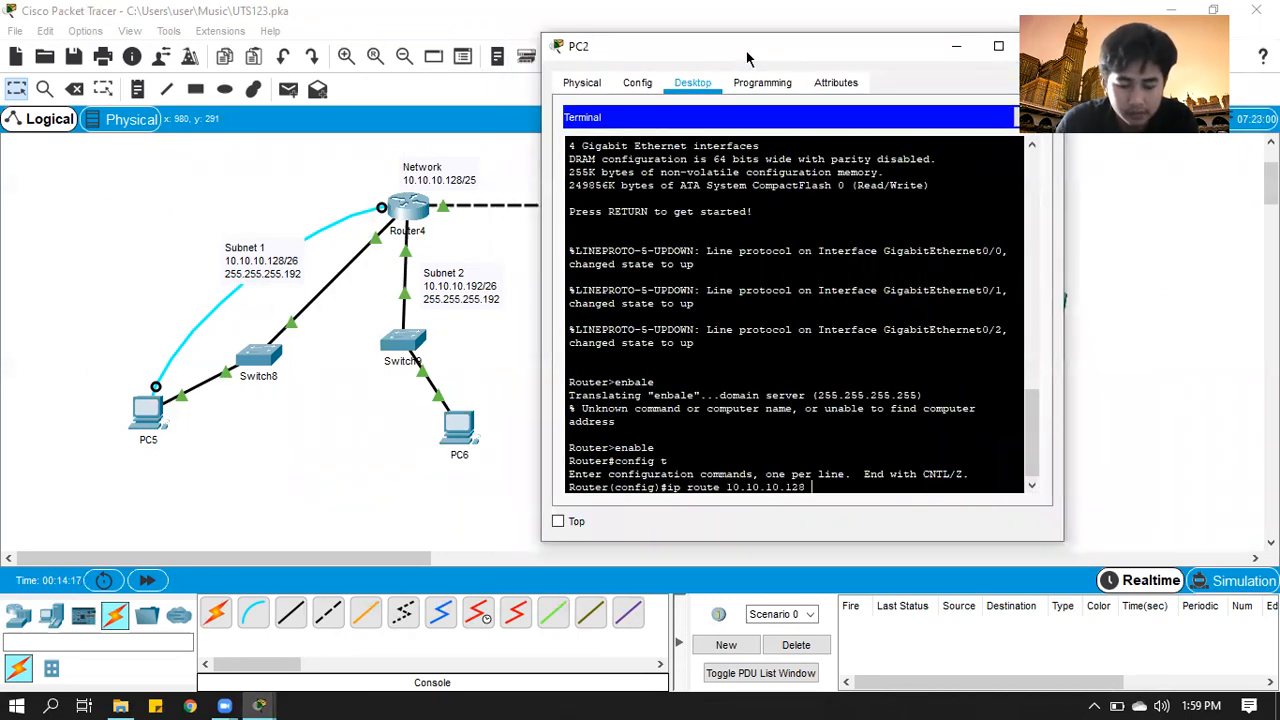
type("8 25")
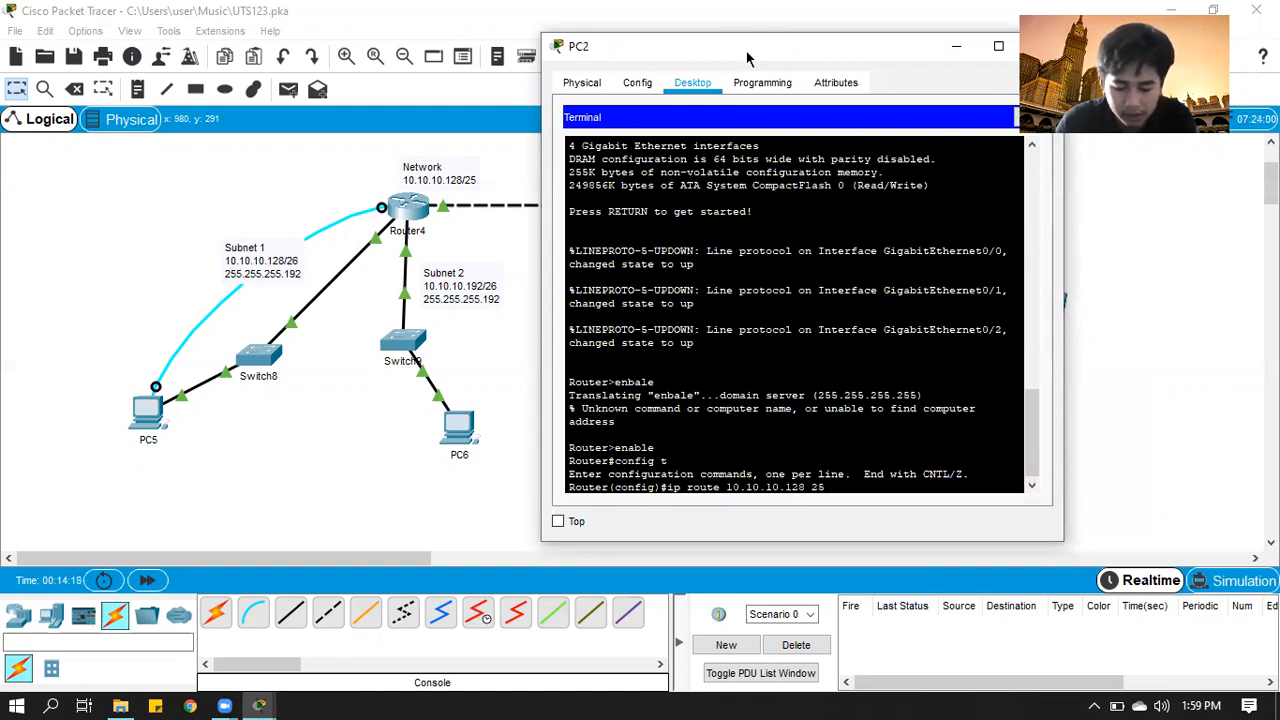
type("5.255.255. 10.10.10.1")
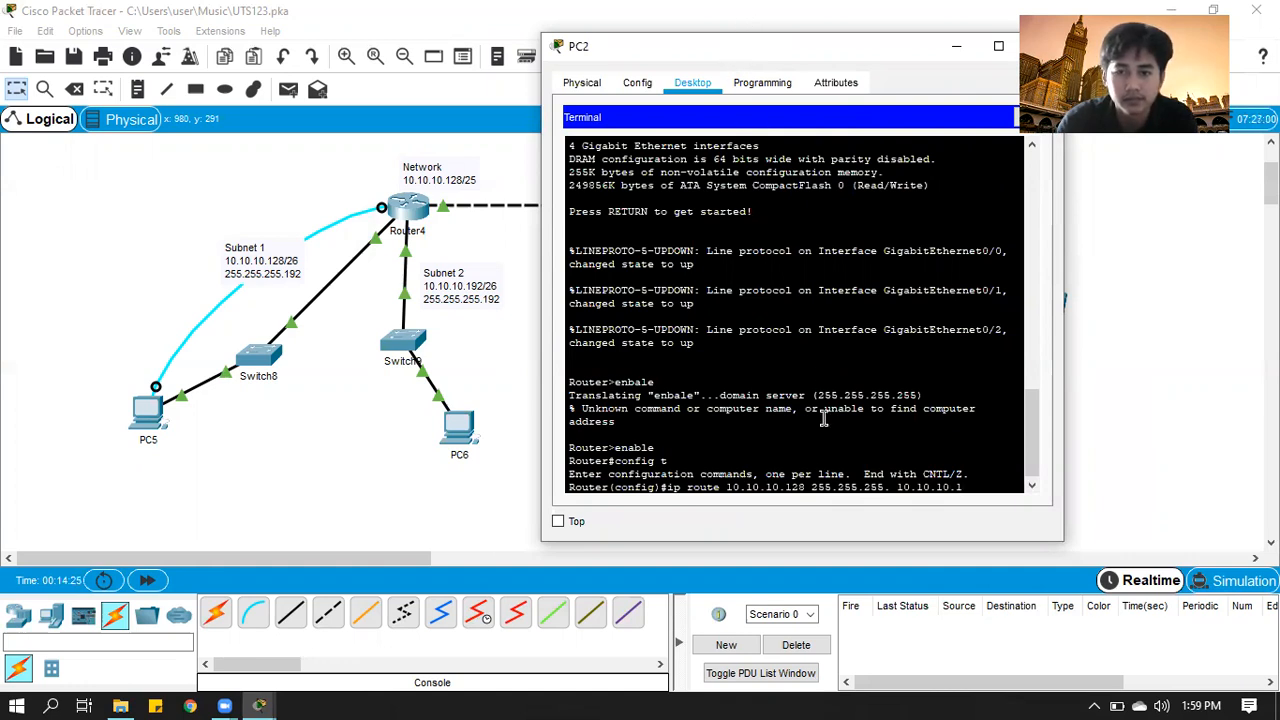
Change the route command's destination to 10.10.10.192 and try to submit it
left_click(800, 487)
left_click(810, 487)
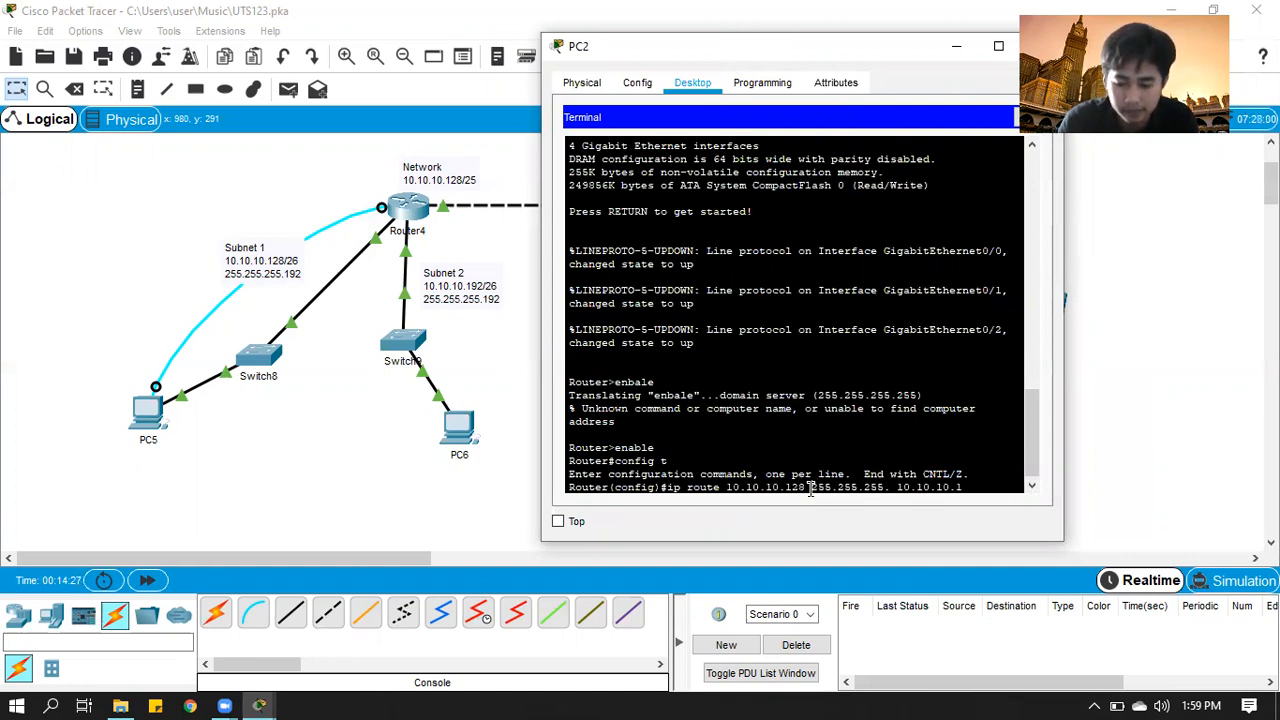
type("1")
key("BackSpace")
key("BackSpace")
type("92")
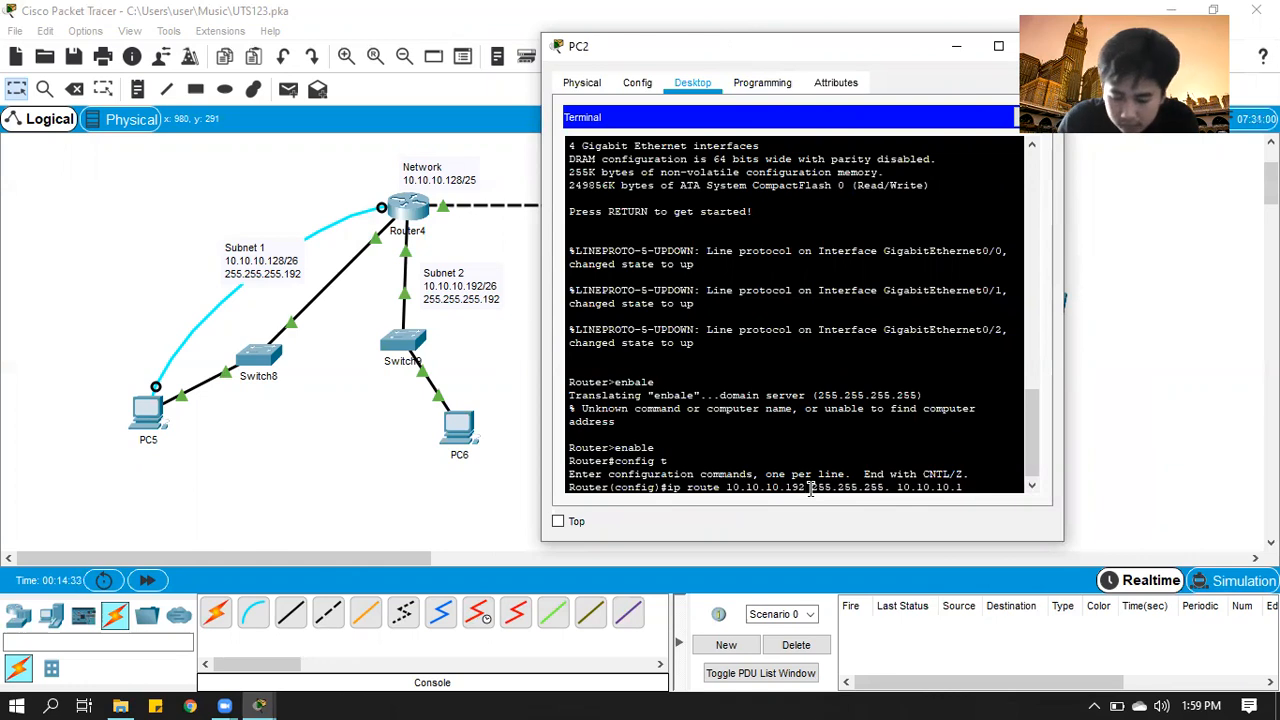
key("Return")
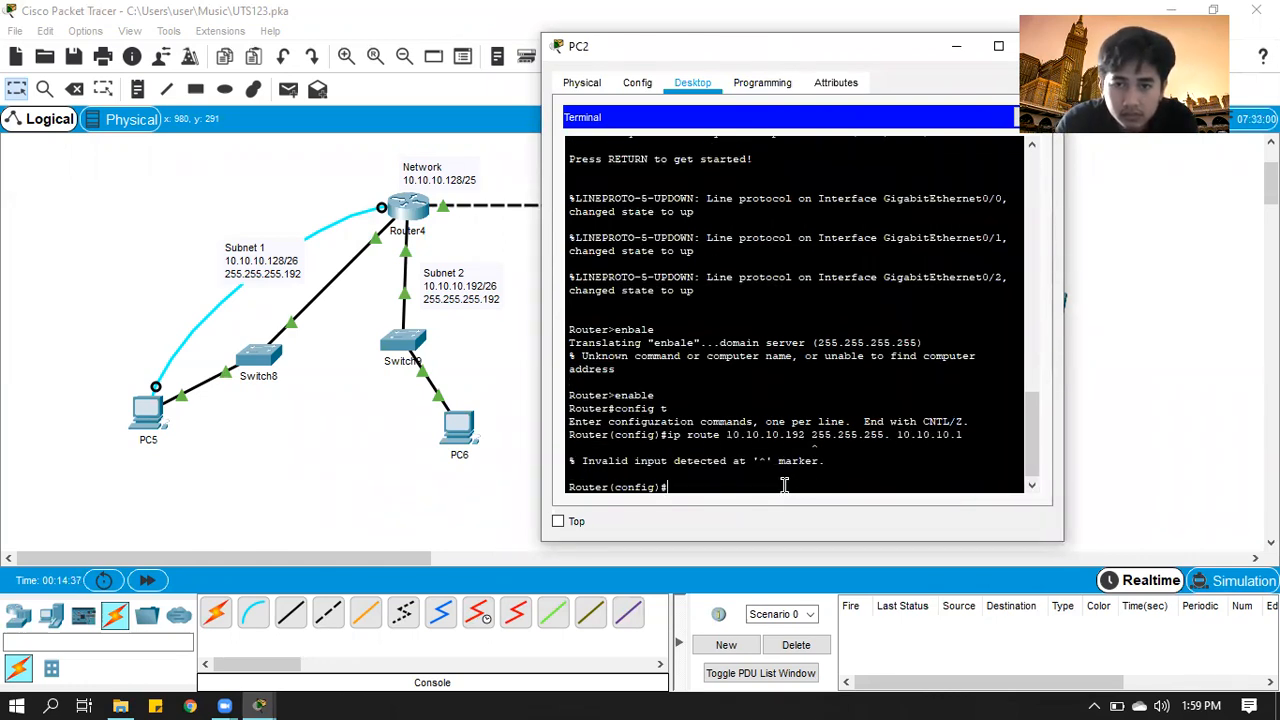
Add a static route on the router to 10.10.10.192 with mask 255.255.255.192 and next hop 10.10.10.1
type("ip route 10.10.10.")
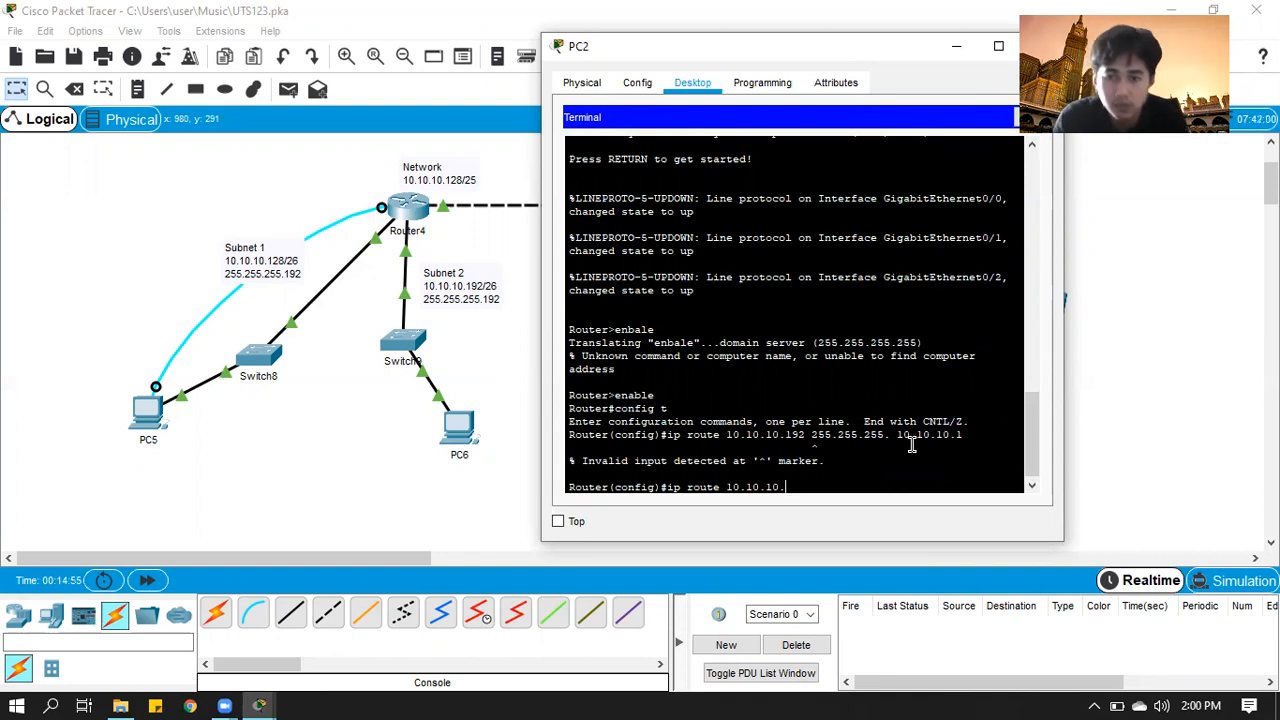
type("192")
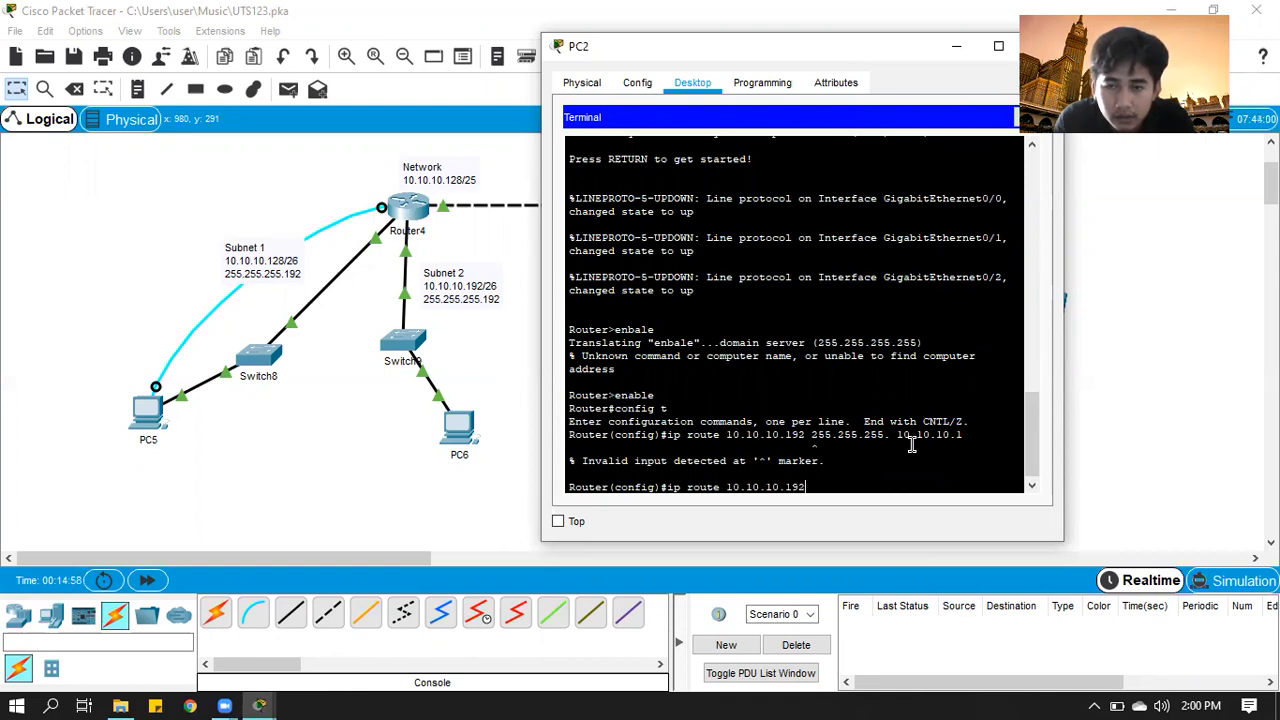
type(" 255.255.255")
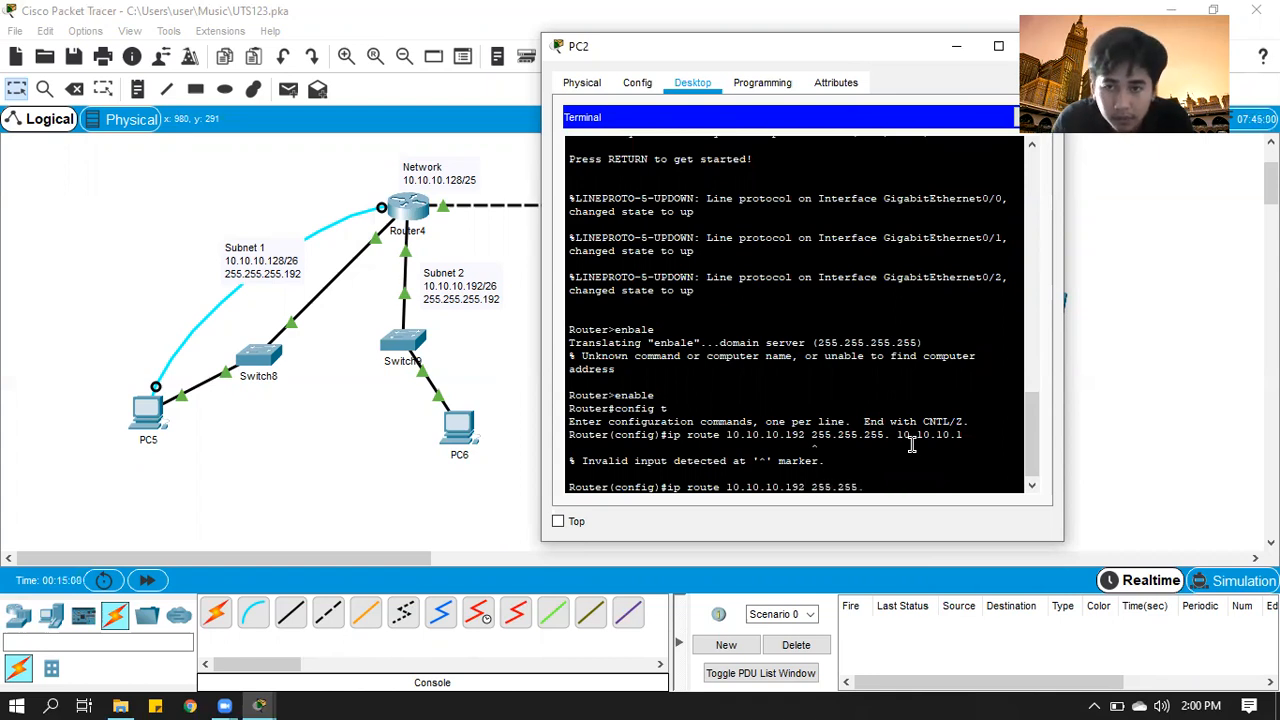
type(".192")
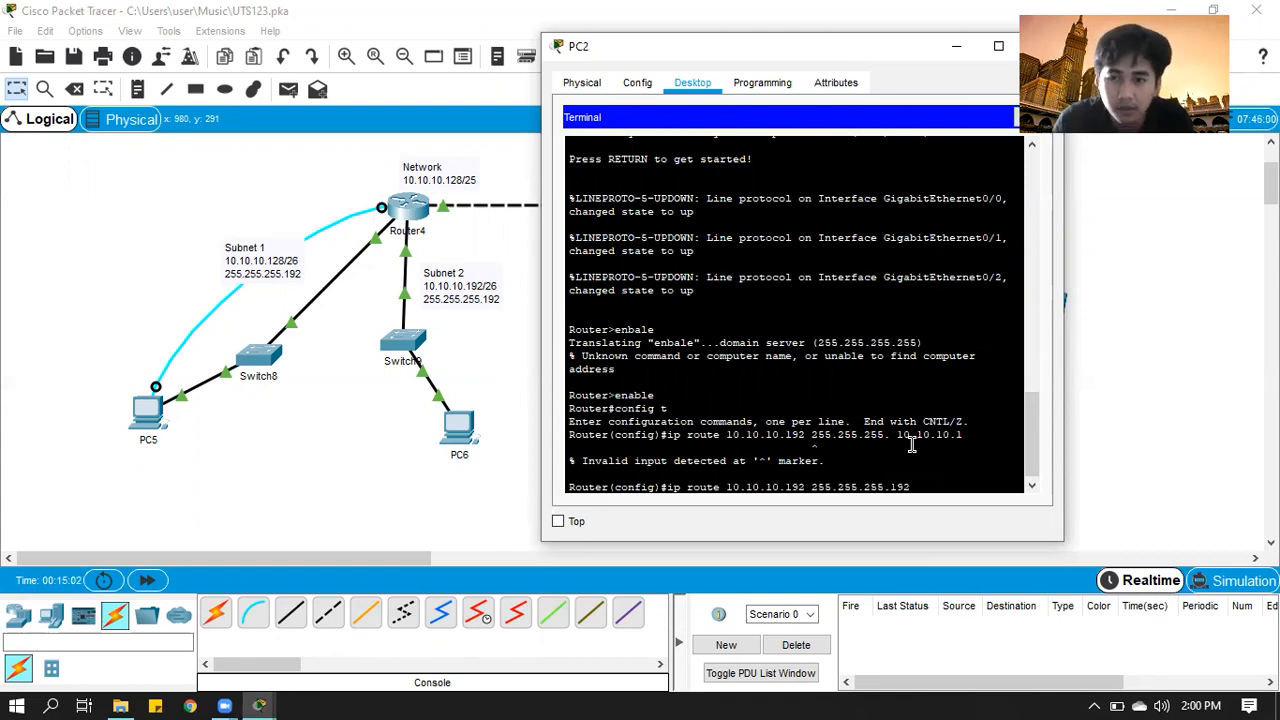
type(" 10.10.10.")
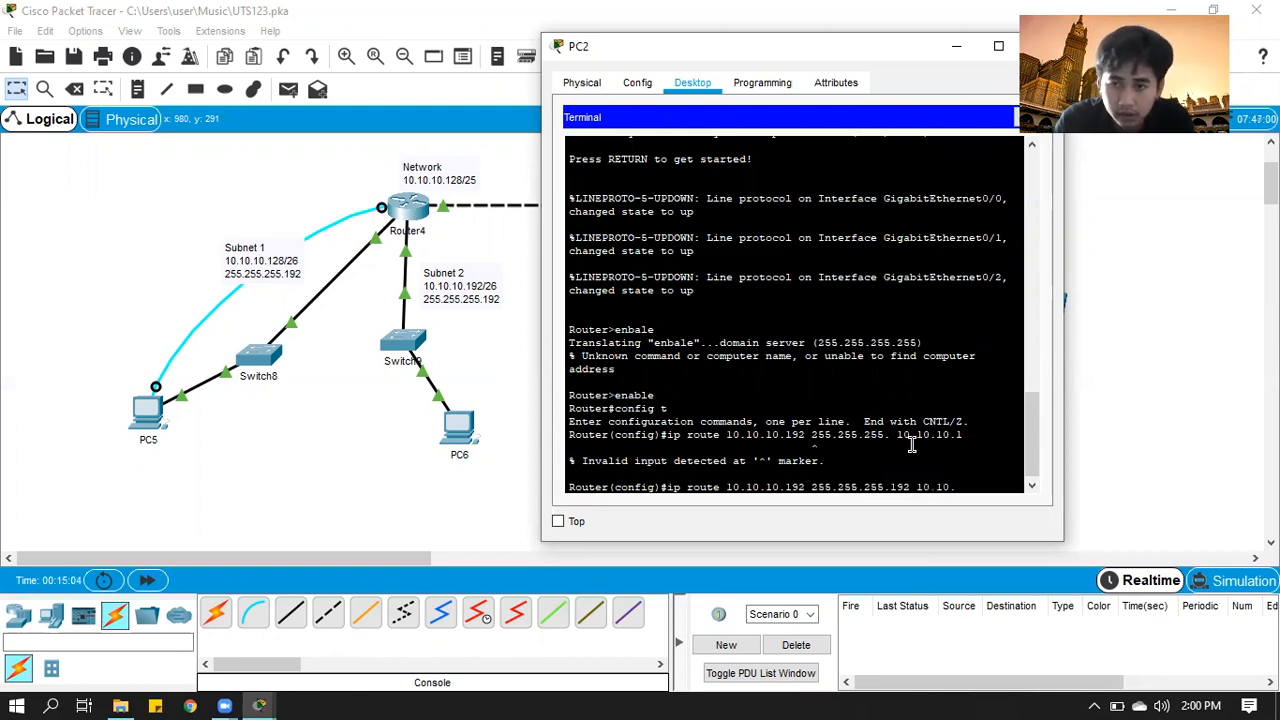
type("10.")
key("Return")
Add a static route on the router to 10.10.10.128 with mask 255.255.255.192 and next hop 10.10.10.1
type("ip ro")
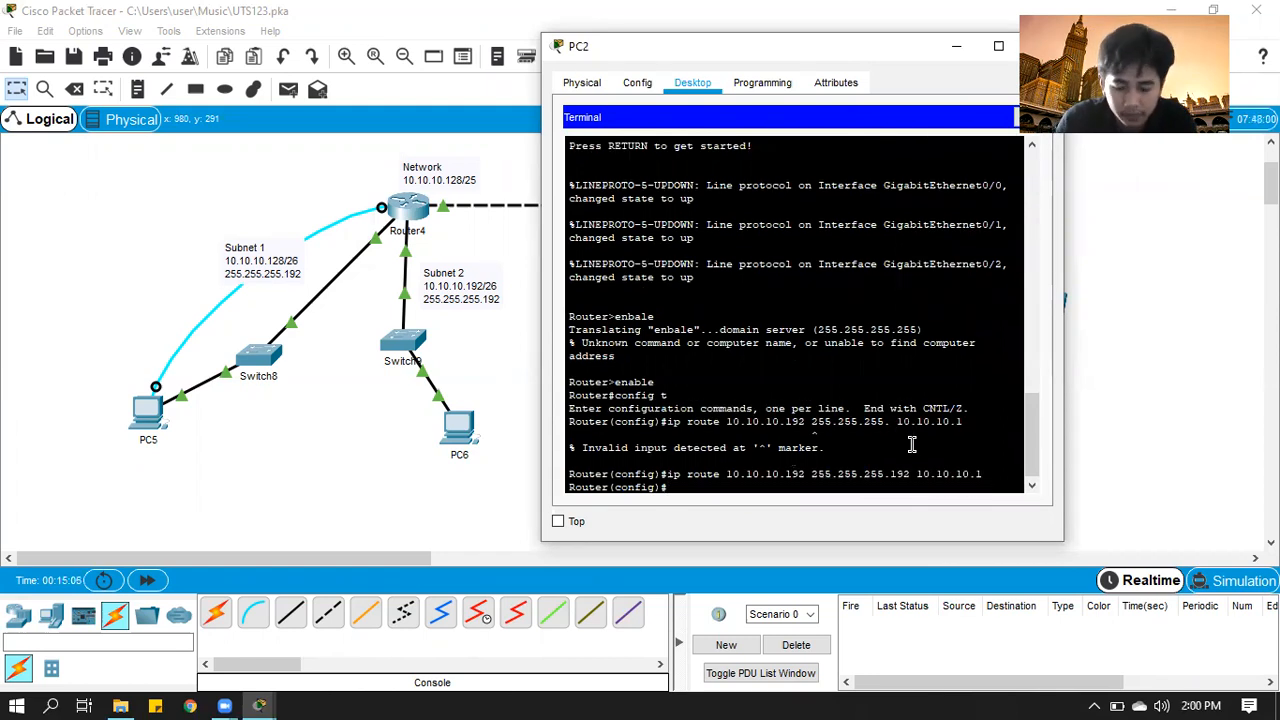
type("u")
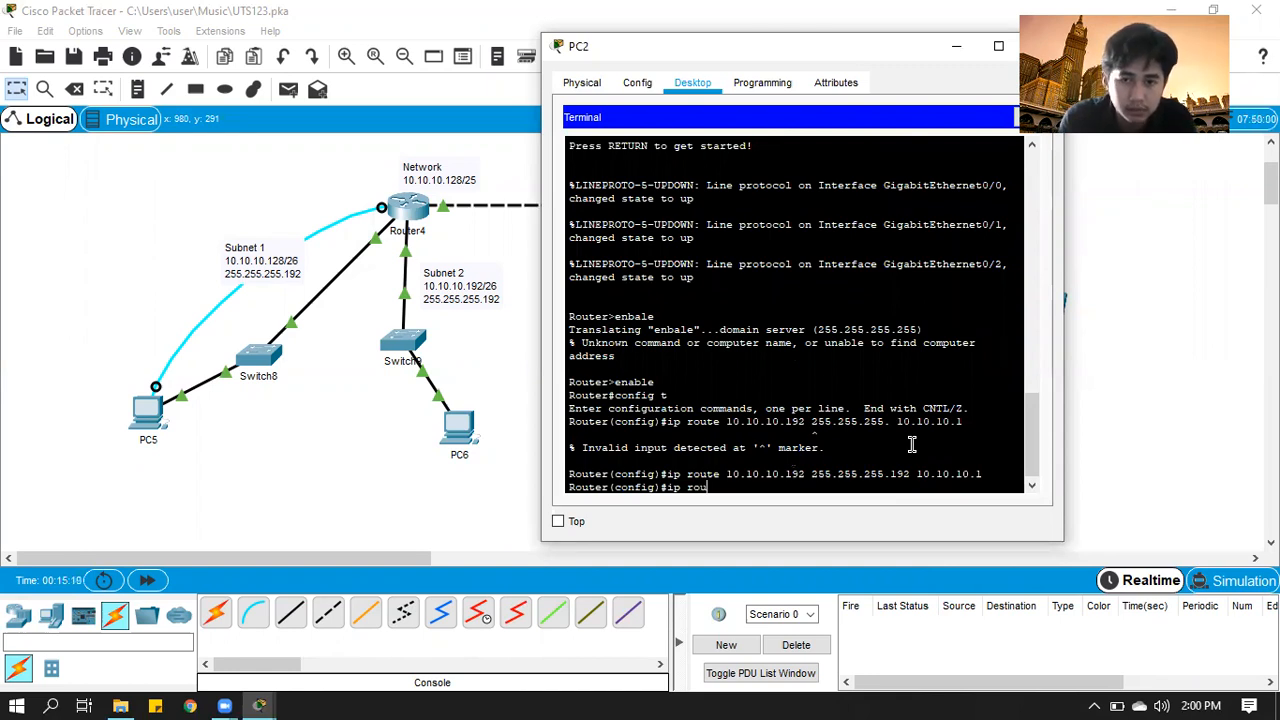
type("te ")
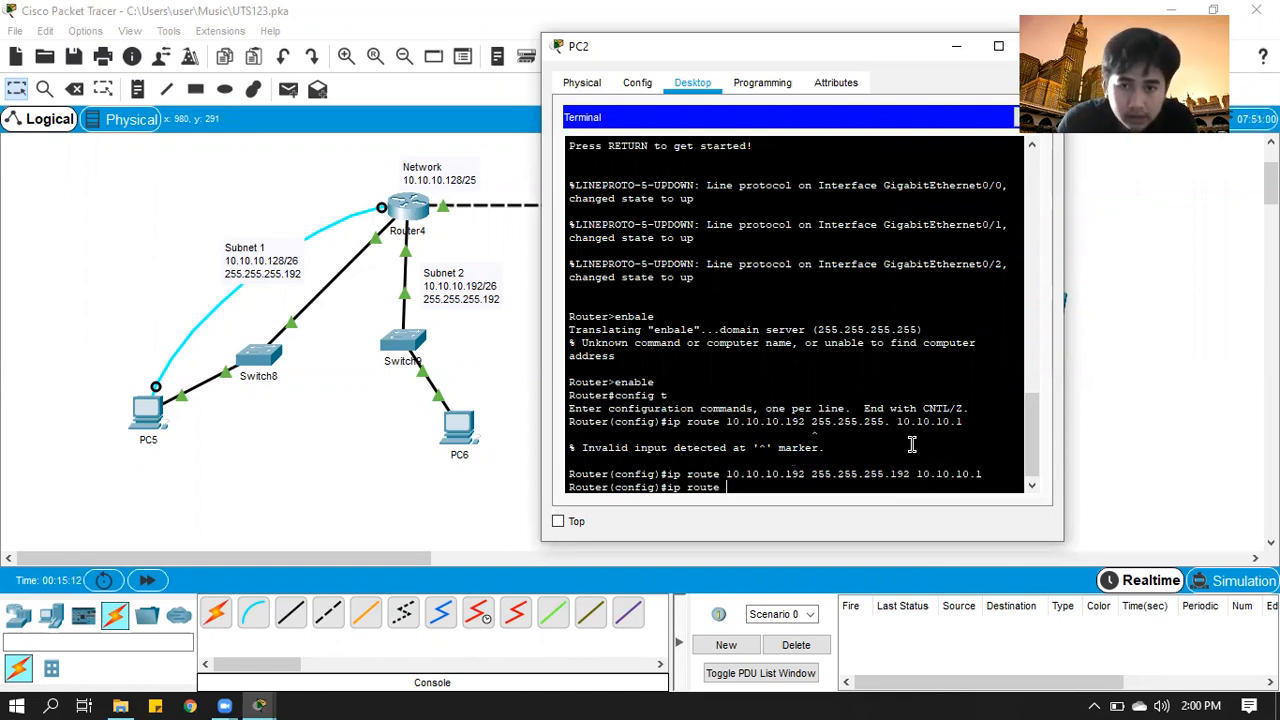
type("10.10.10.1")
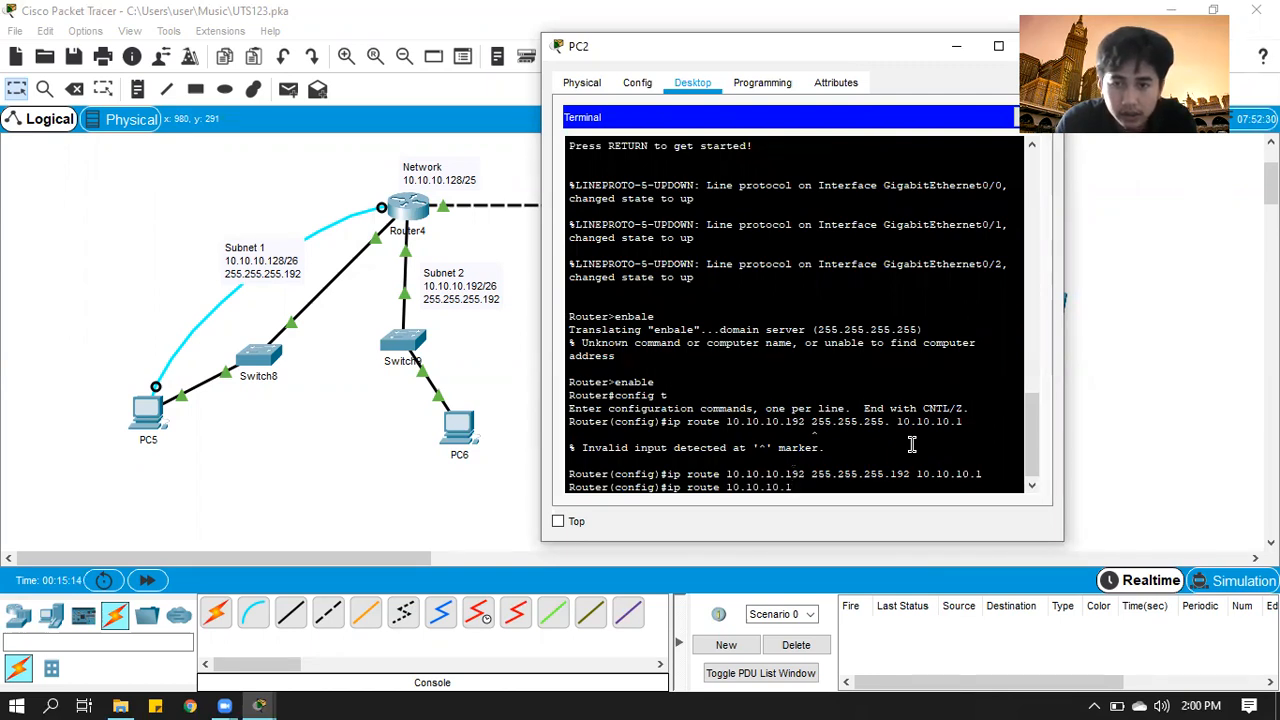
key("BackSpace")
type("128 25")
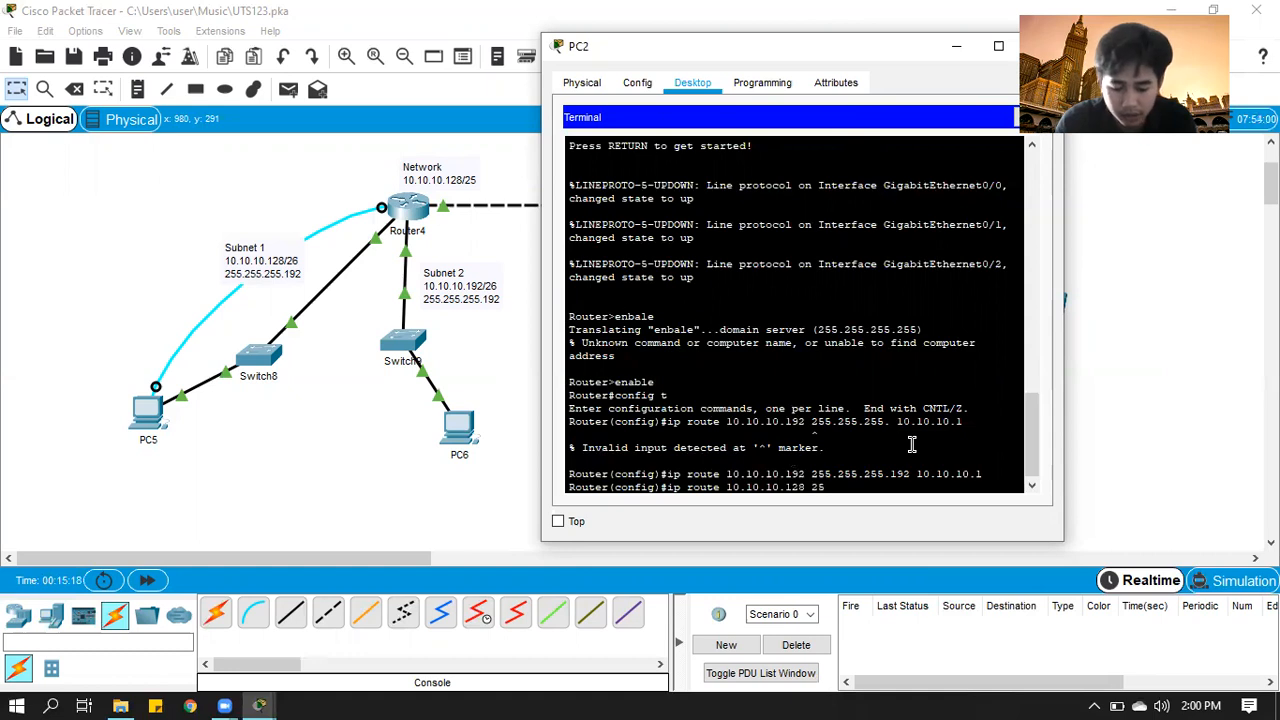
type("5.255.255.19")
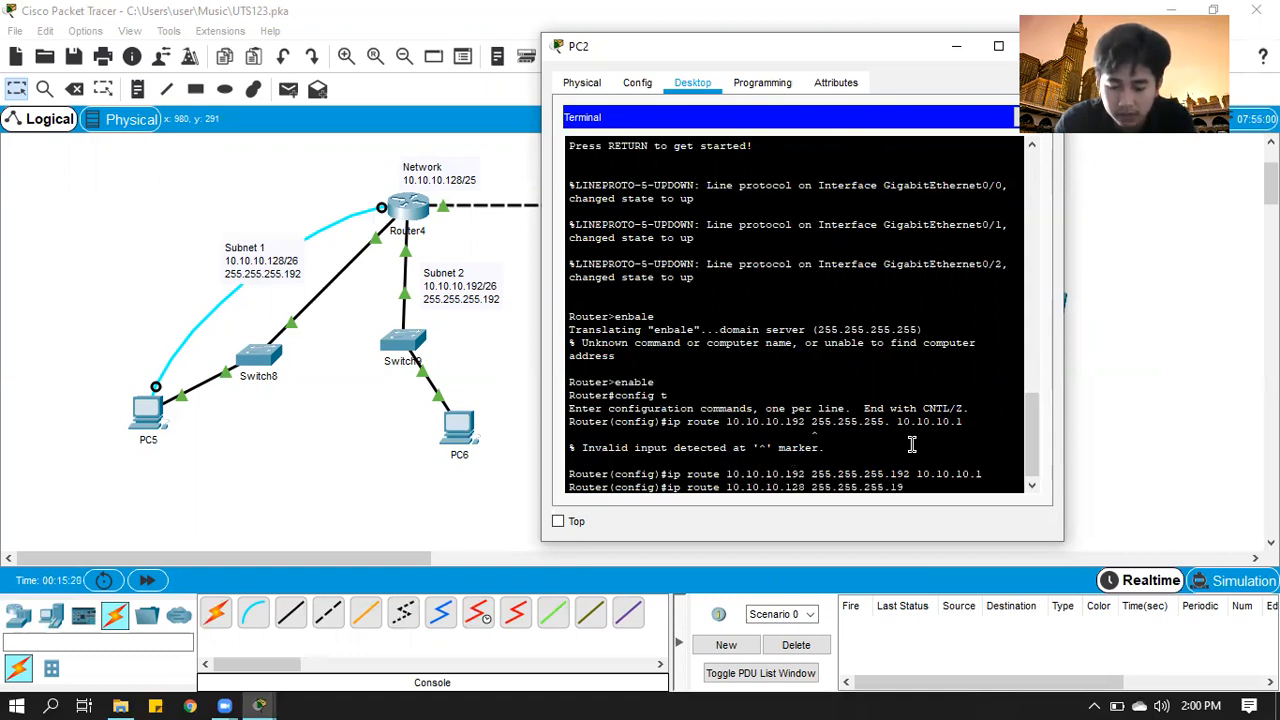
type("2 10.10.")
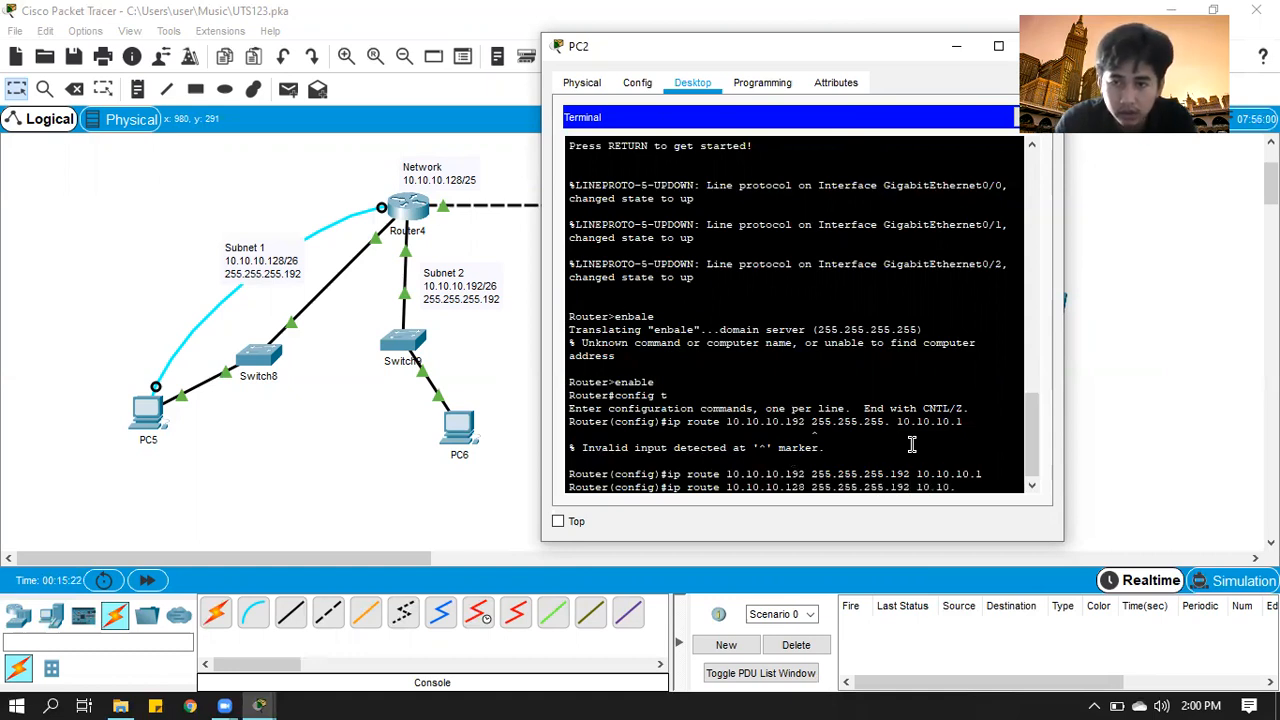
type("10.10.")
key("Return")
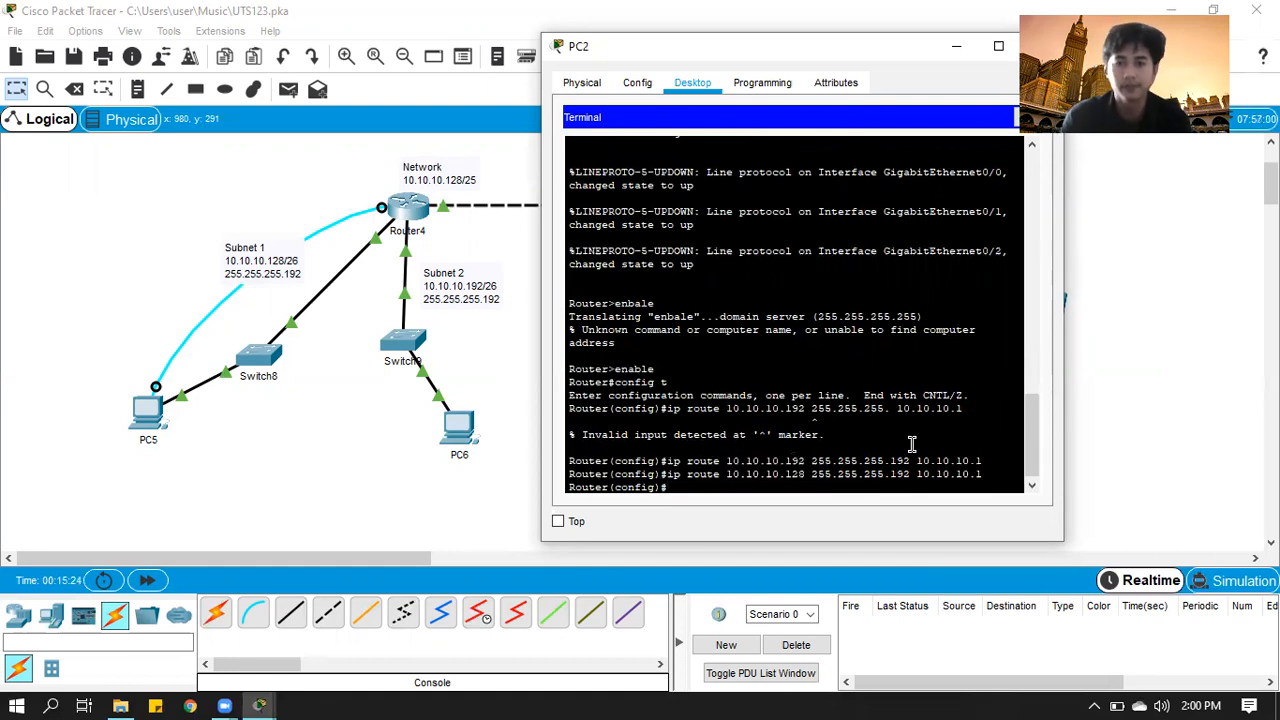
Close PC2's terminal session and minimize its window to return to the topology
left_click_drag(828, 48, 665, 112)
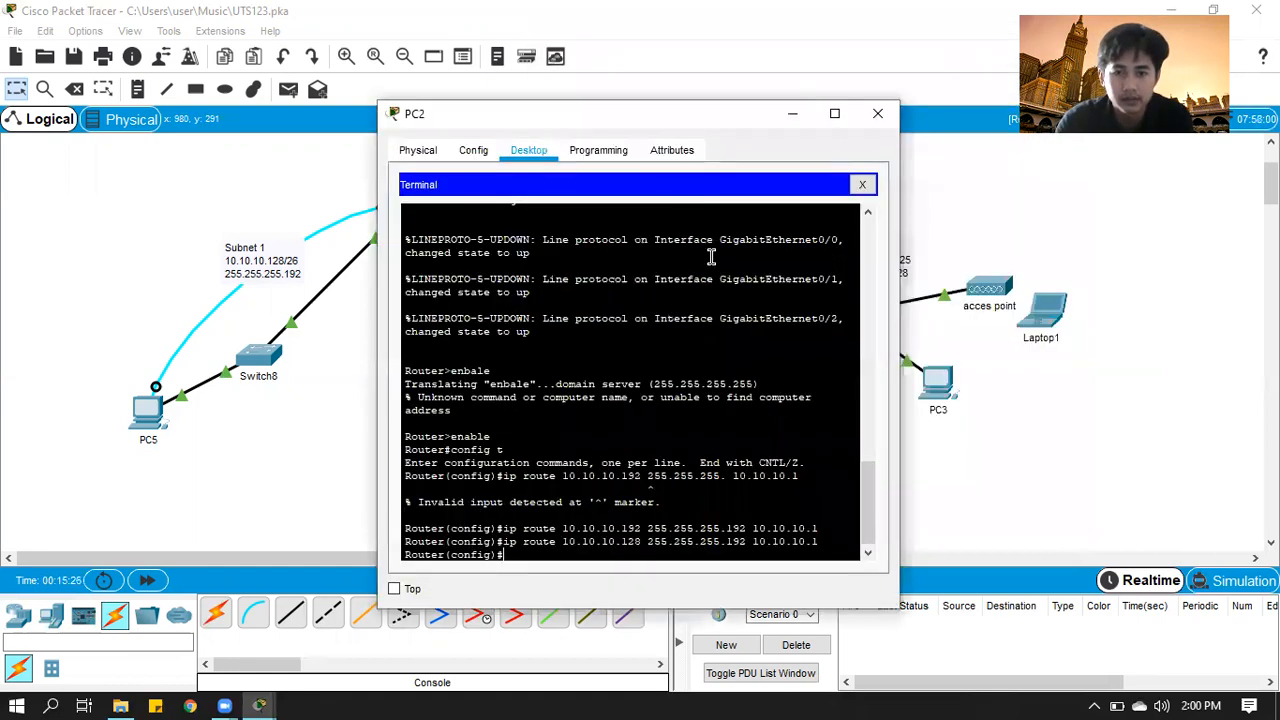
left_click(866, 184)
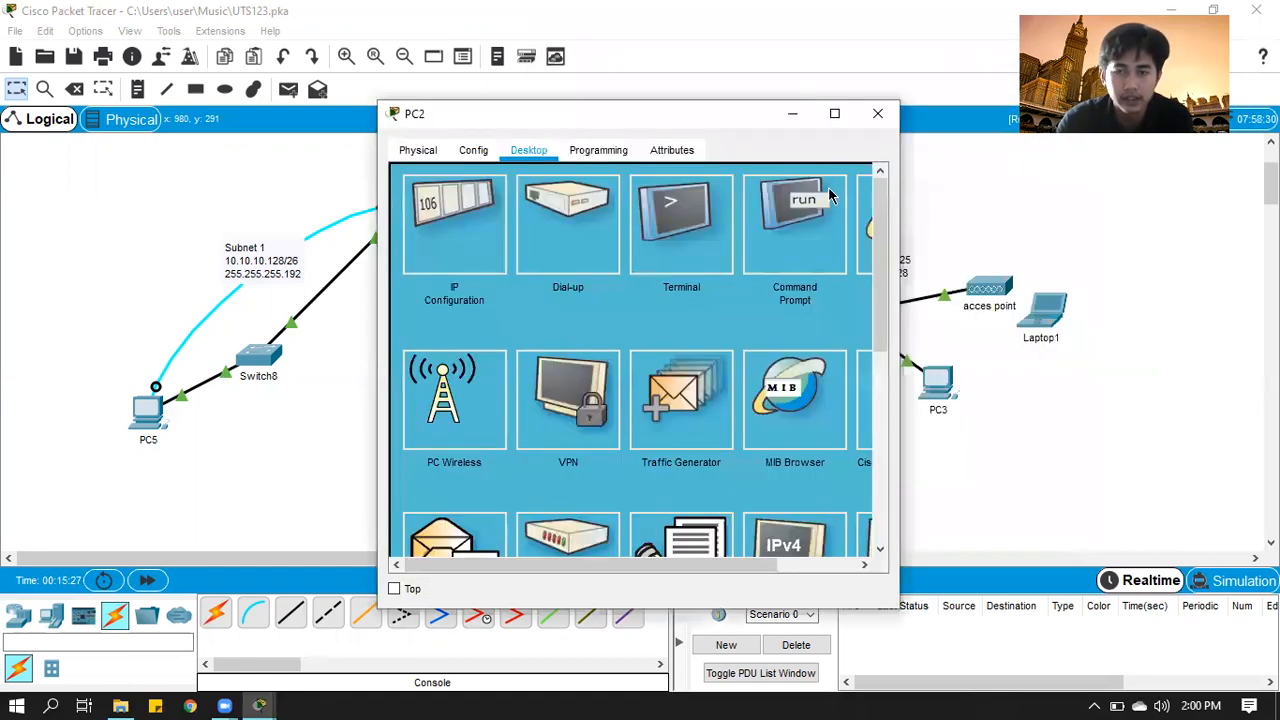
left_click(792, 113)
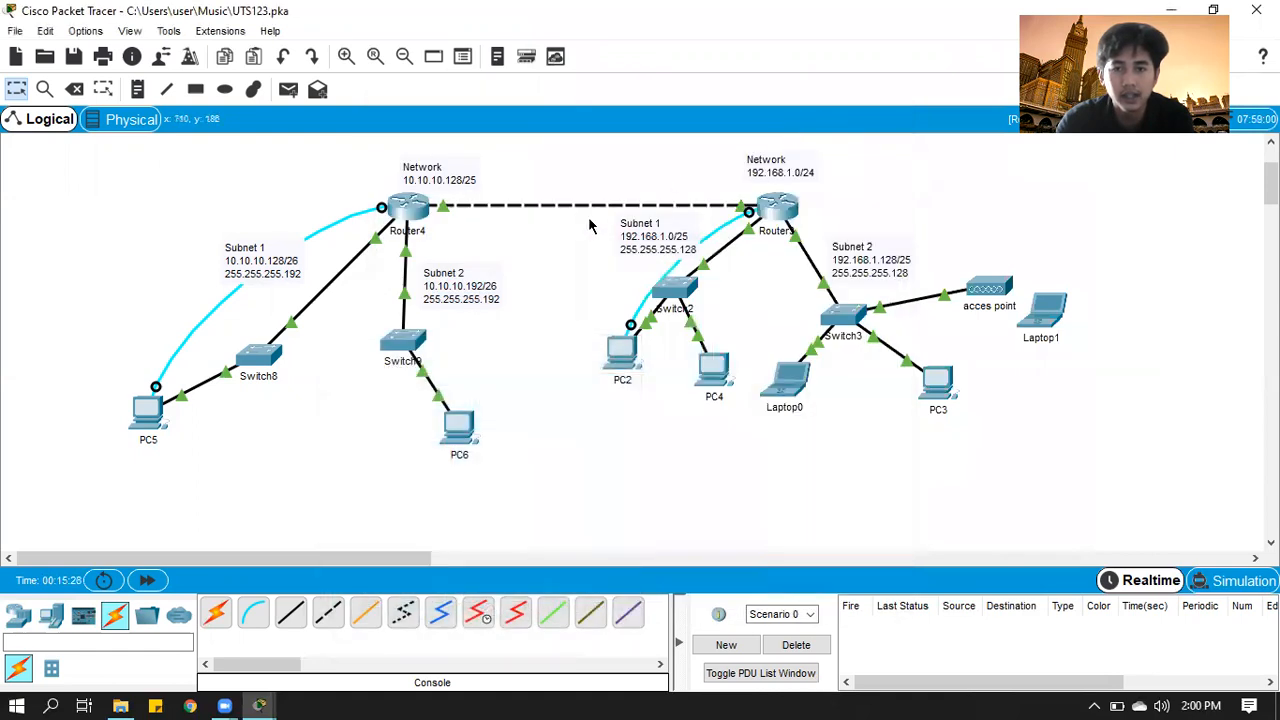
Change the display name of the access point beside Laptop1 to UNNES
left_click(993, 289)
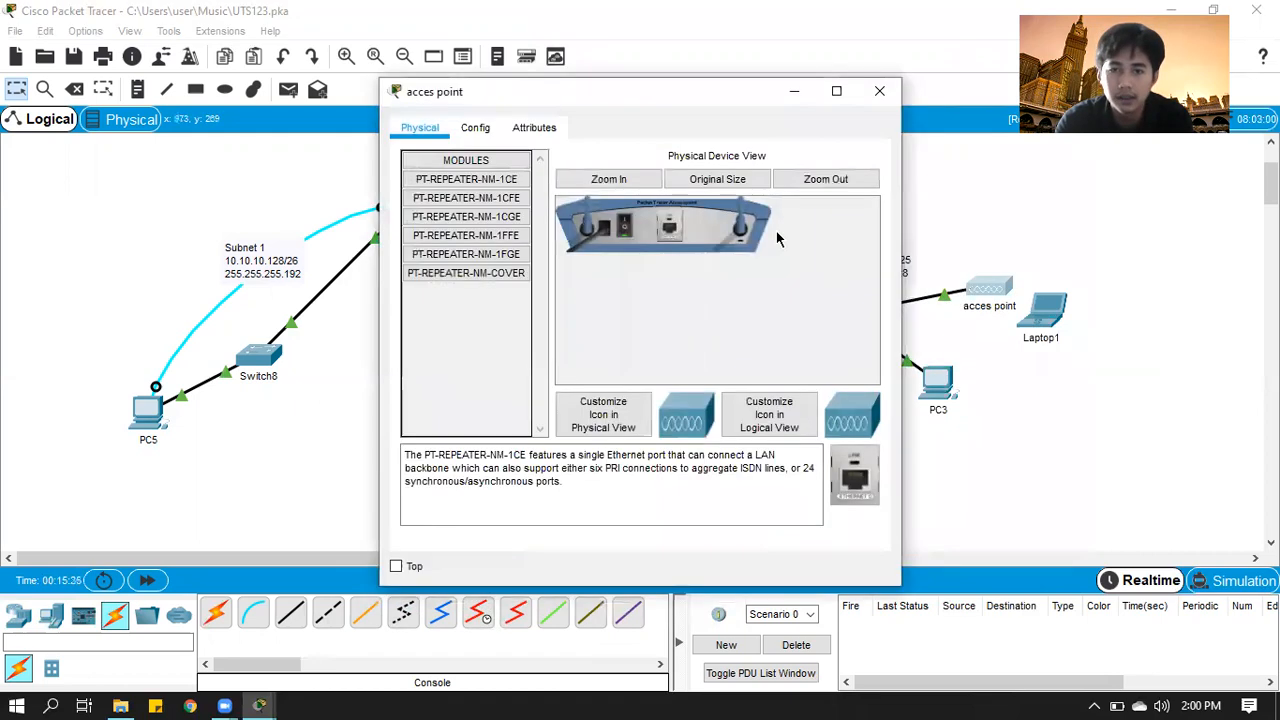
left_click(480, 128)
left_click_drag(756, 211, 400, 206)
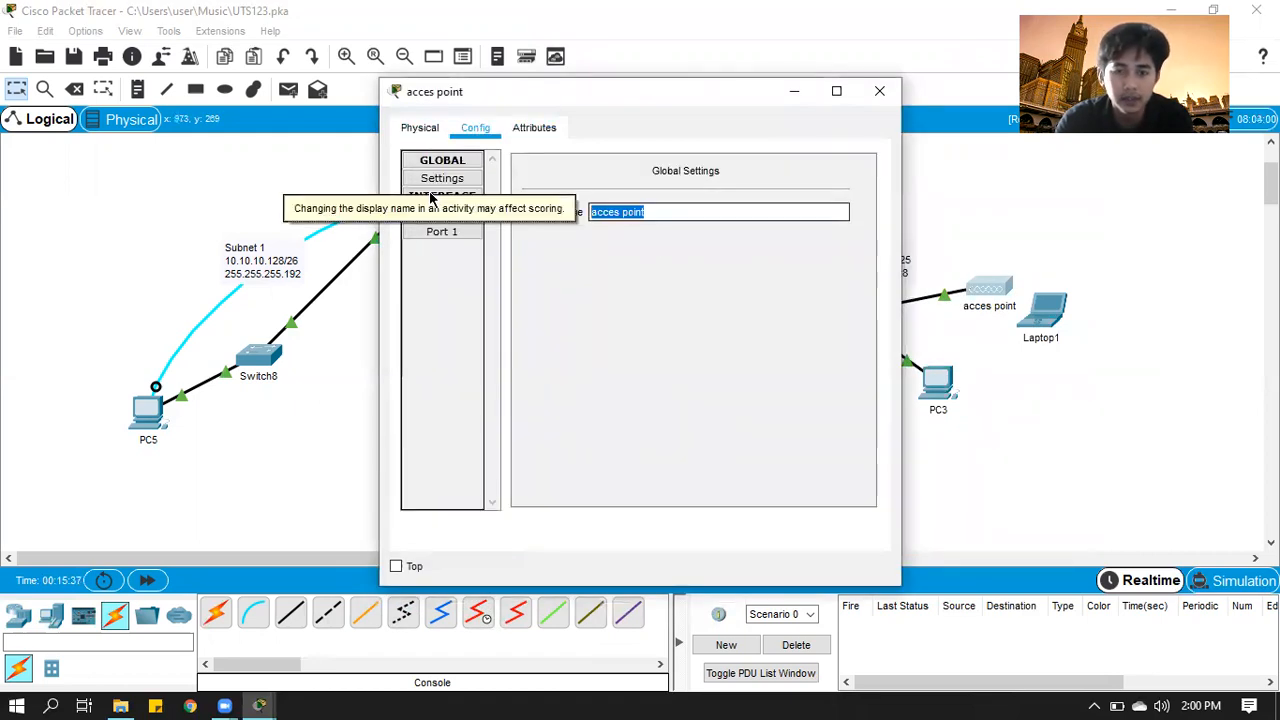
type("NNES")
key("BackSpace")
key("BackSpace")
key("BackSpace")
key("BackSpace")
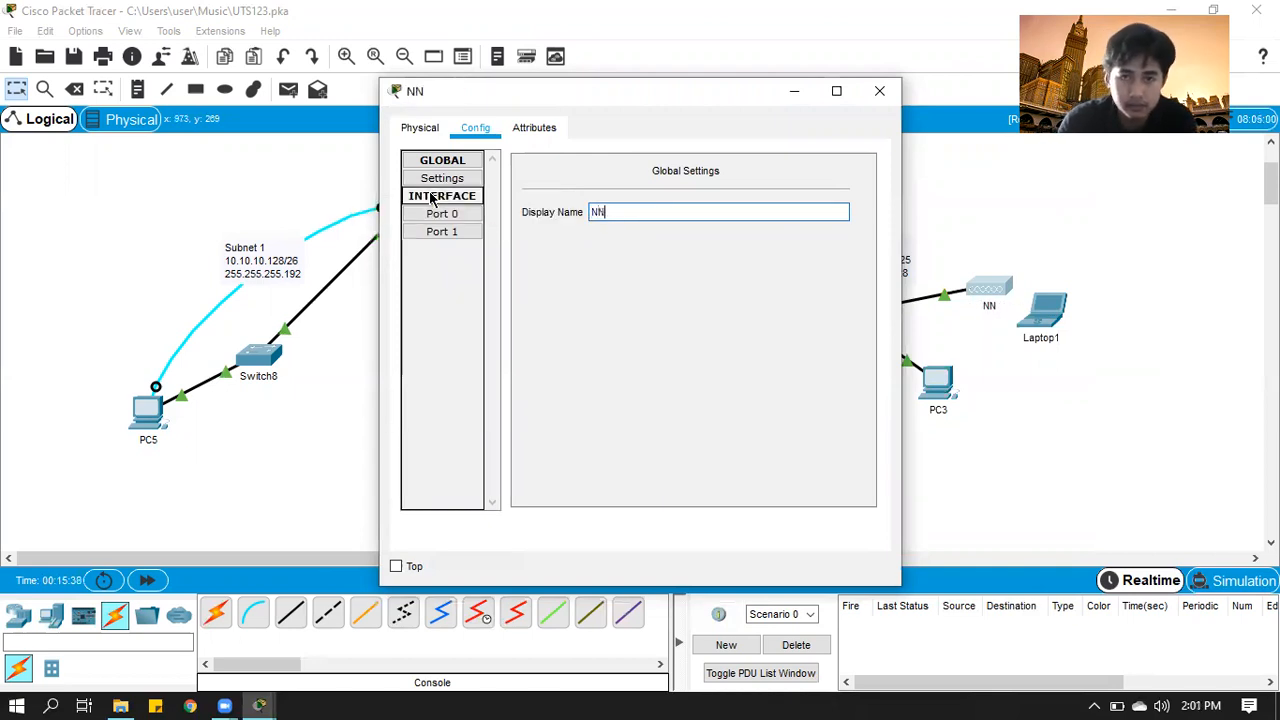
type("UNNES")
Set the SSID of the access point's Port 1 to UNNES and close its window
left_click(448, 232)
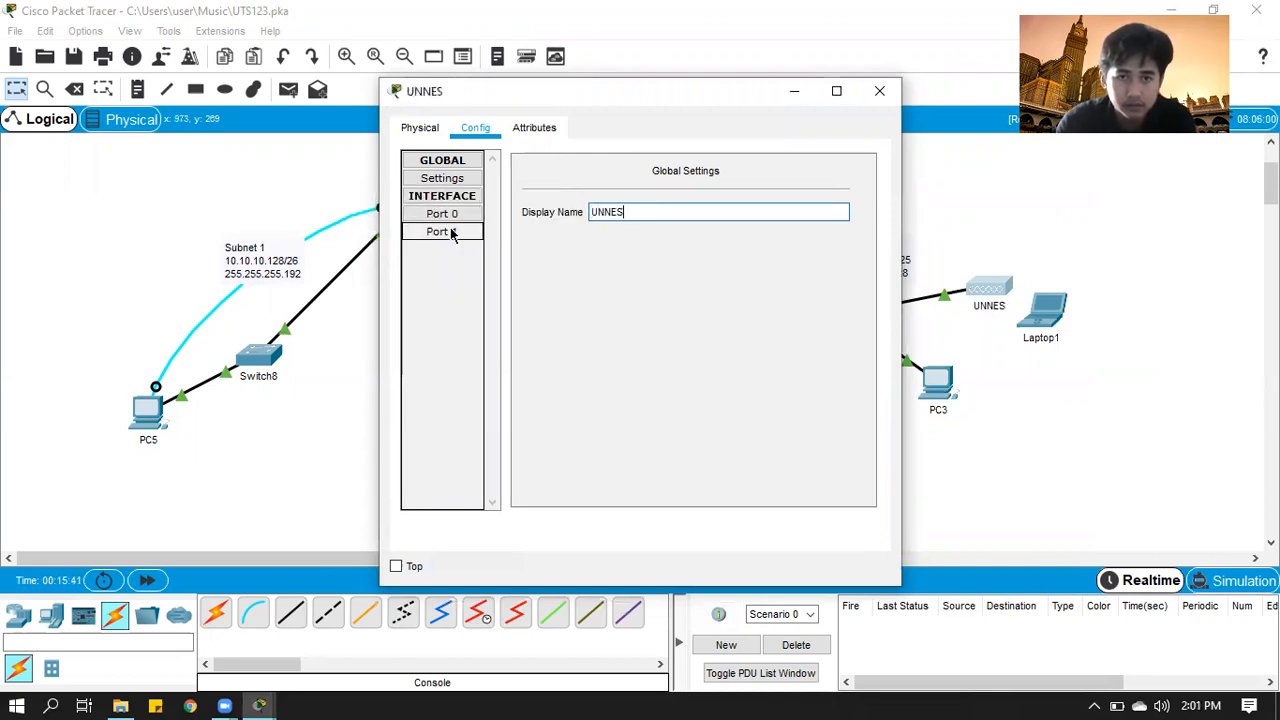
left_click_drag(780, 194, 536, 193)
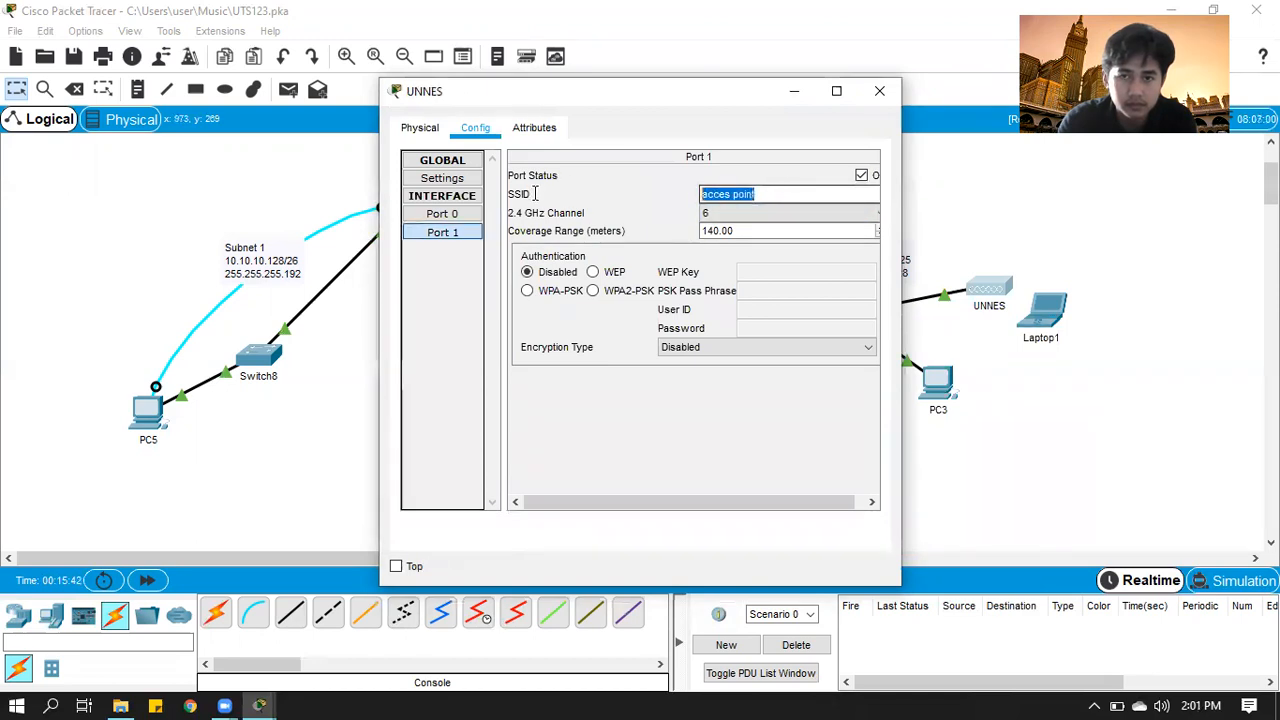
type("UNNES")
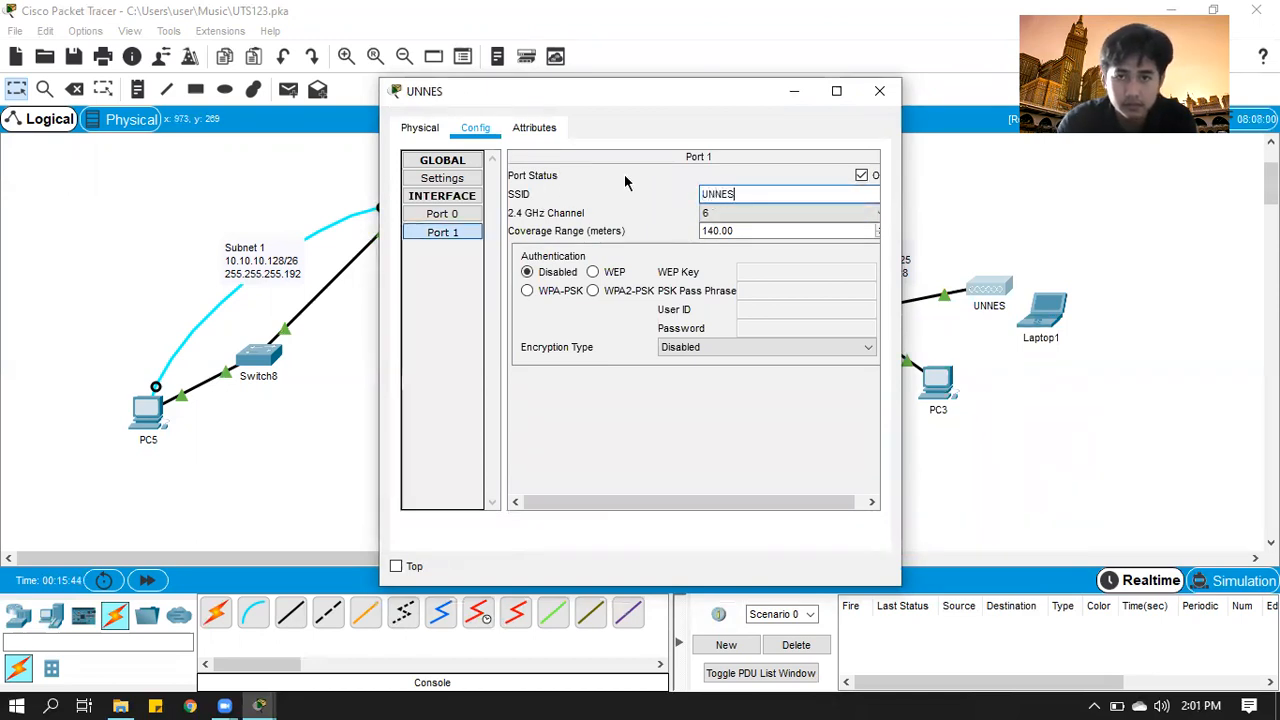
left_click(879, 91)
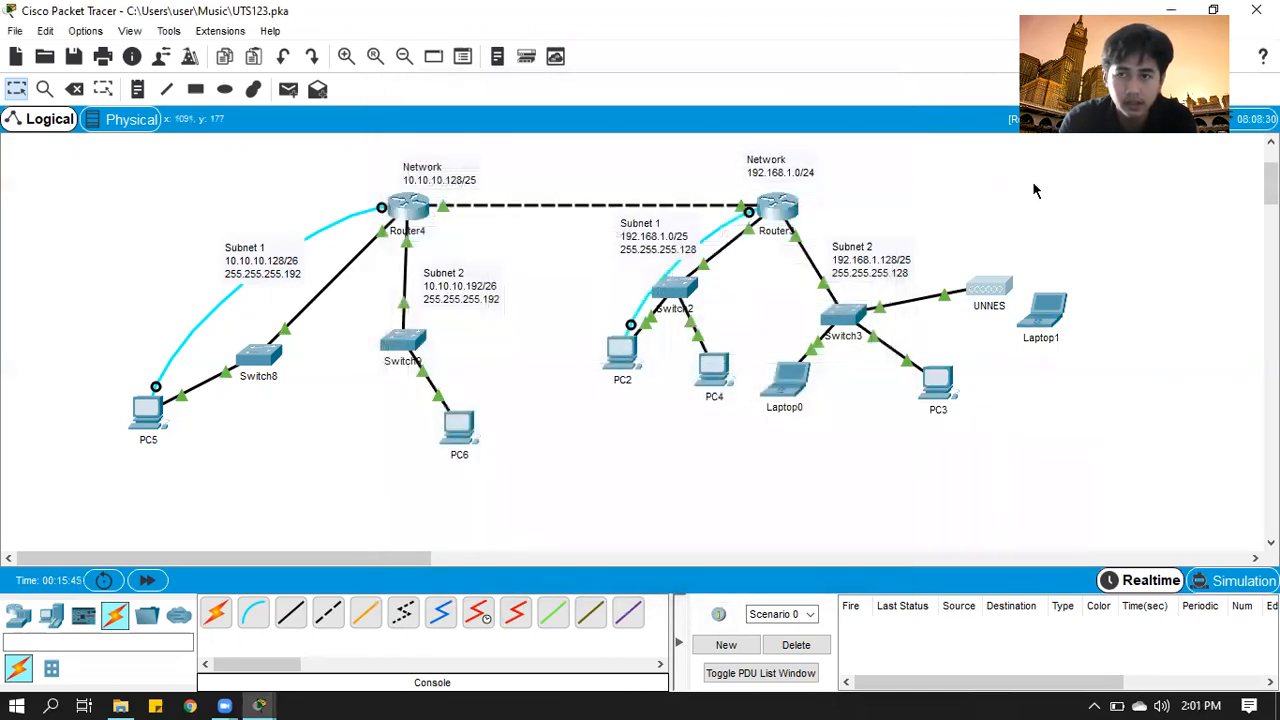
Refresh Laptop1's list of wireless networks, connect it to UNNES and leave the wireless utility
mouse_move(1050, 316)
left_mouse_down()
mouse_move(1051, 347)
mouse_move(1073, 305)
mouse_move(1065, 347)
mouse_move(1064, 314)
mouse_move(1041, 325)
left_mouse_up()
left_click(1041, 325)
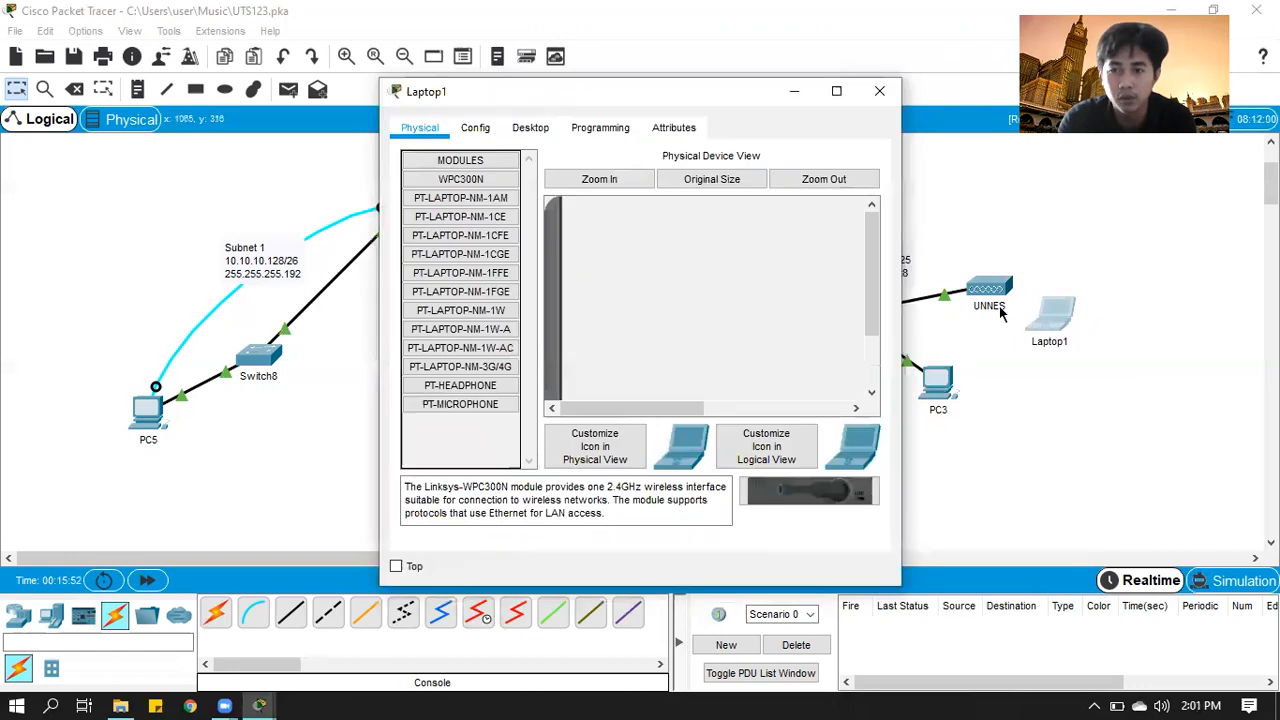
left_click(528, 130)
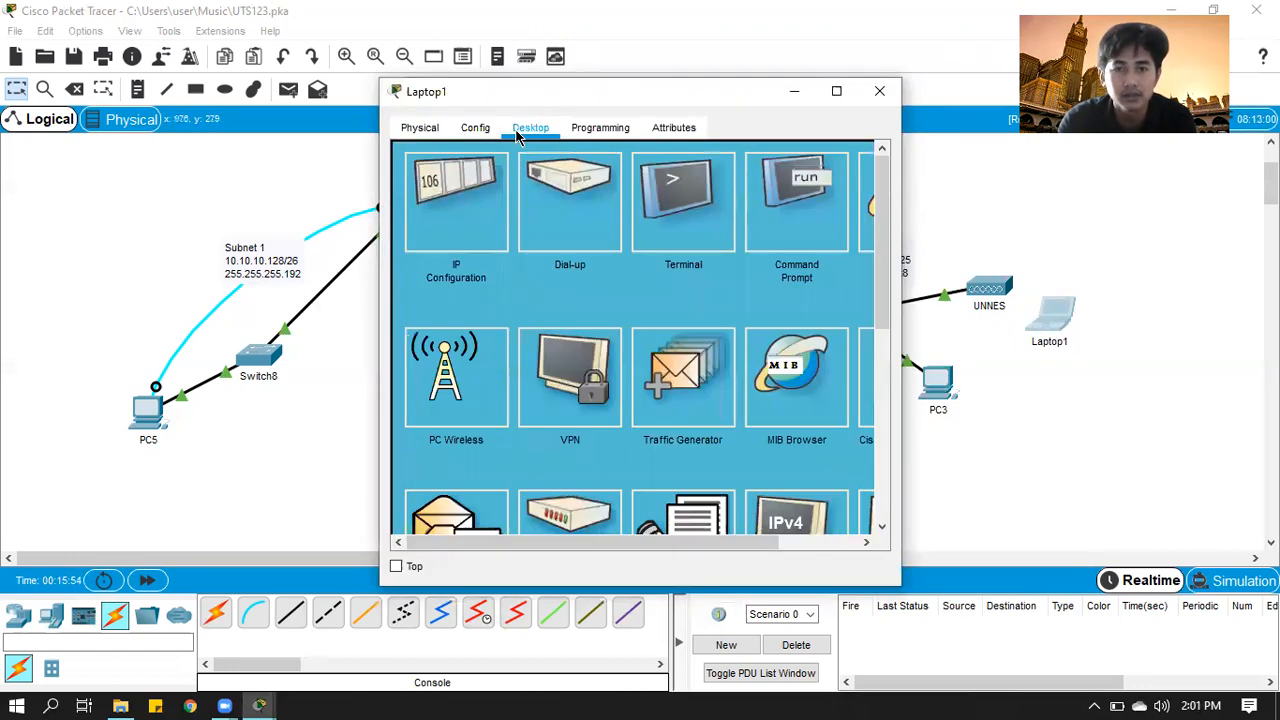
left_click(494, 390)
left_click(562, 249)
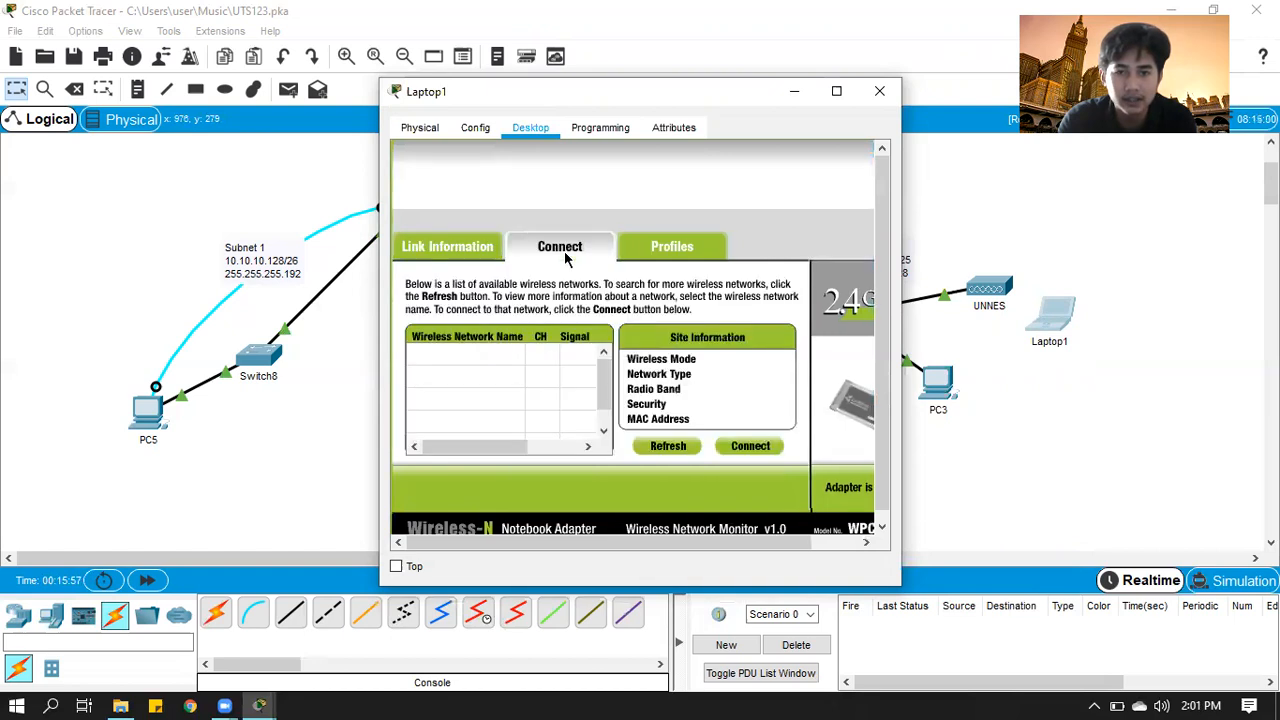
left_click(652, 446)
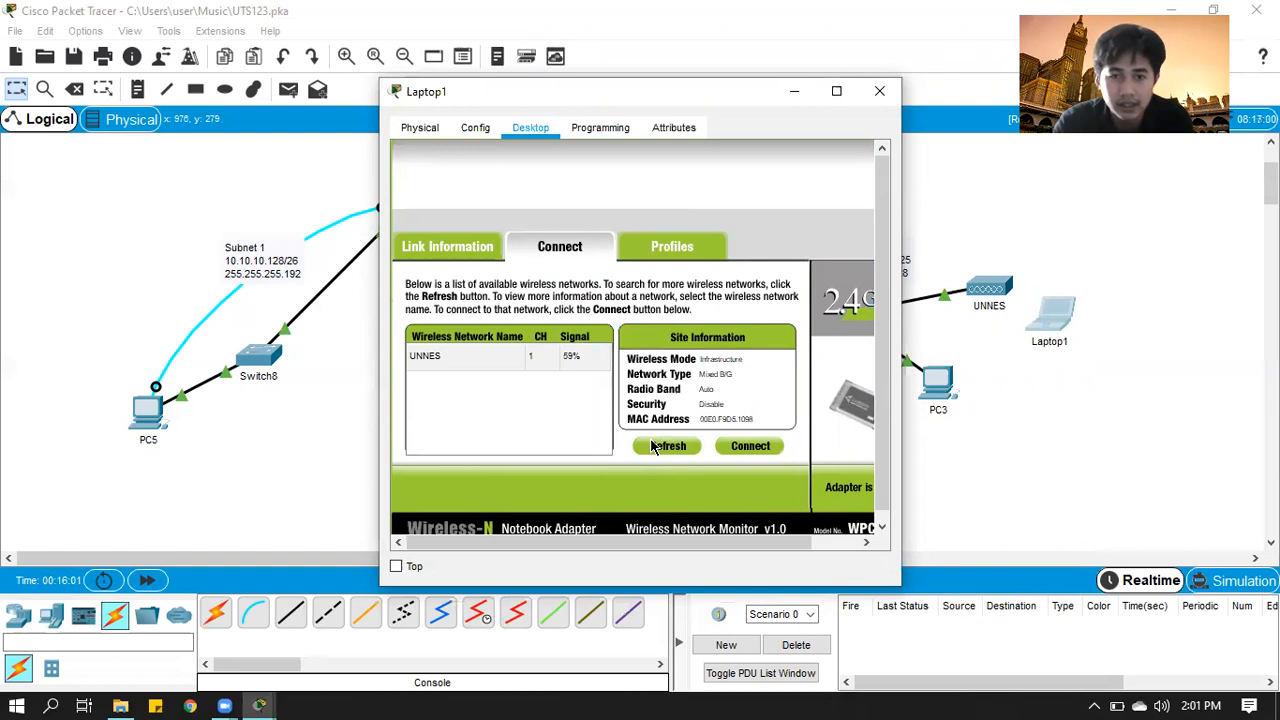
left_click(517, 358)
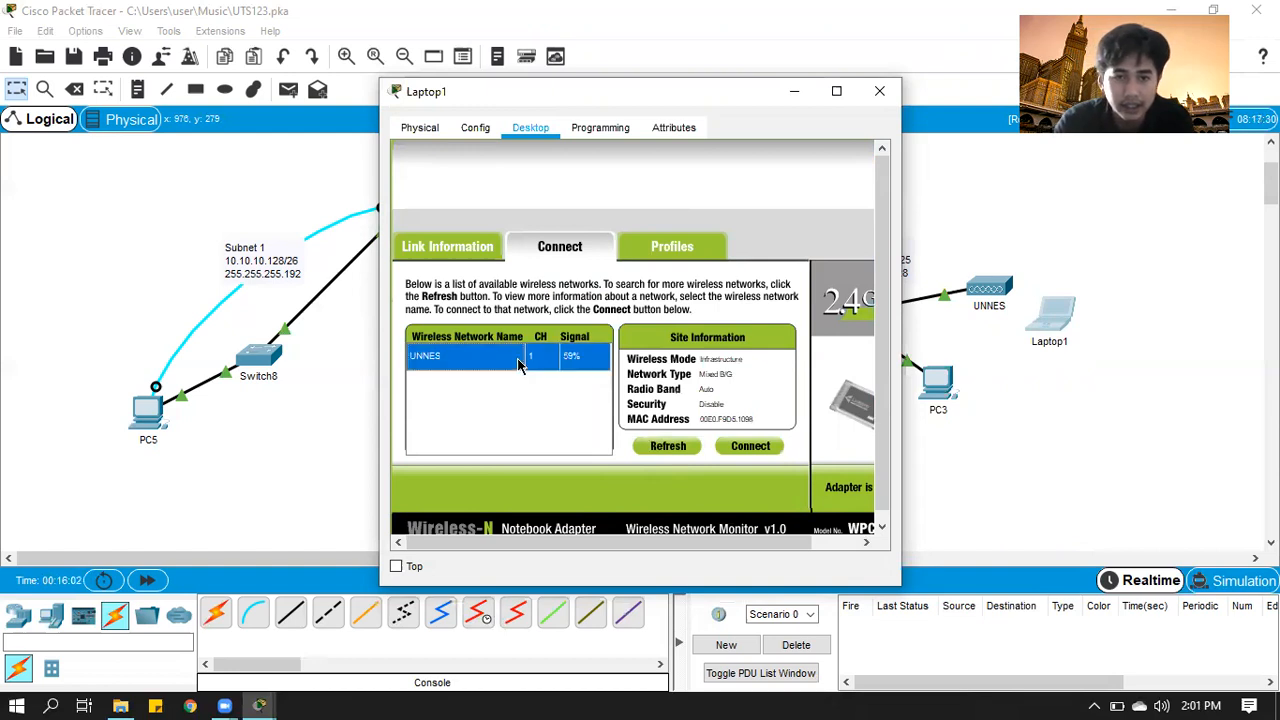
left_click(756, 448)
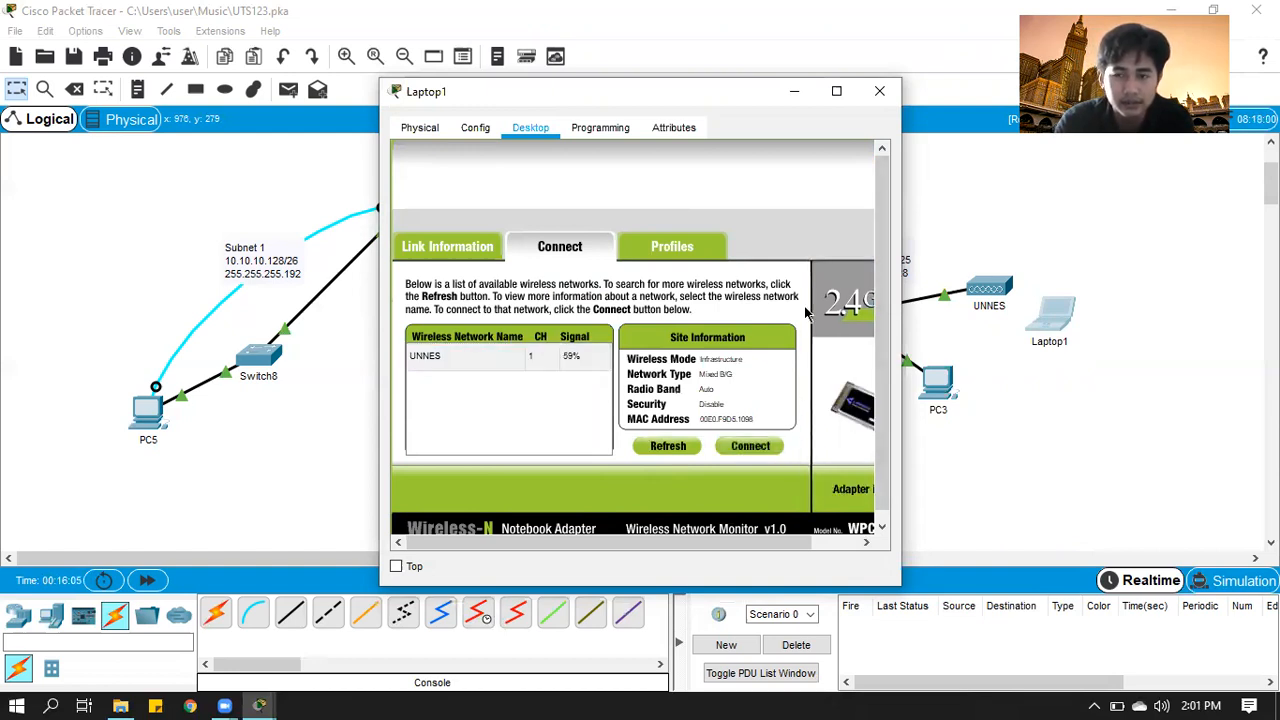
left_click_drag(775, 545, 821, 545)
left_click(853, 160)
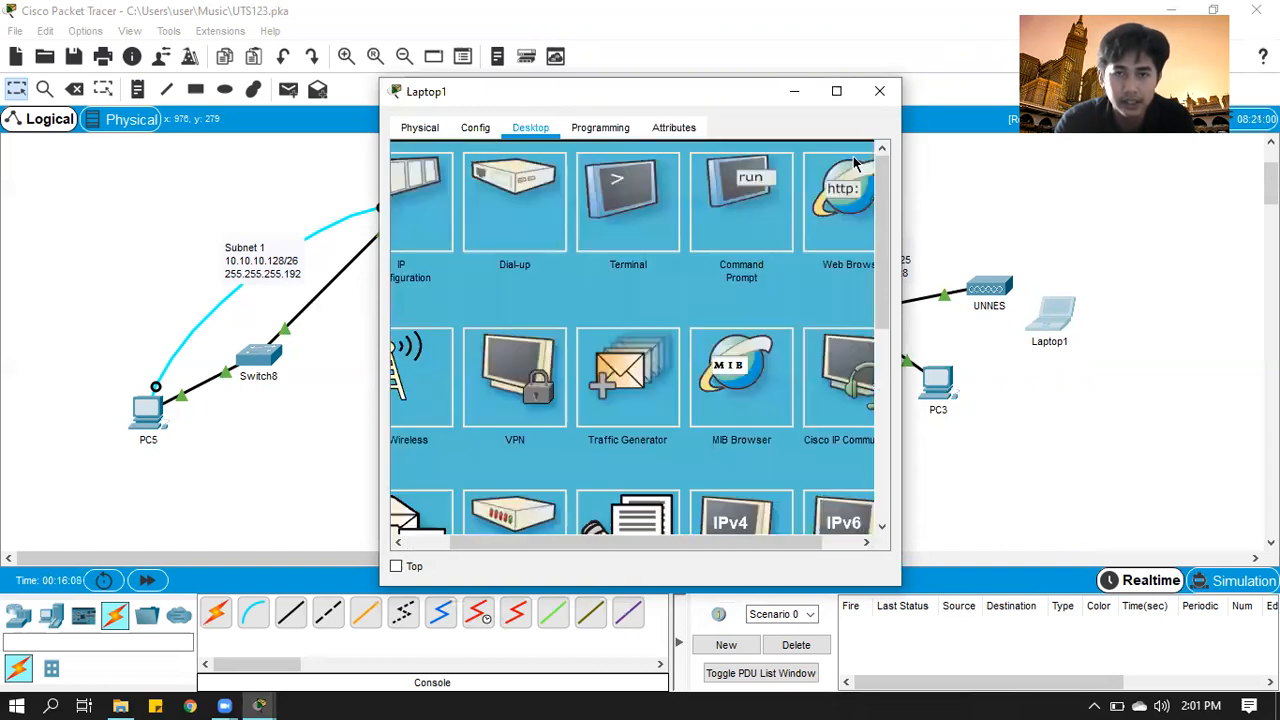
Request a new DHCP address for Laptop1's Wireless0 interface by switching to static and back to DHCP, and minimize its window
left_click(408, 212)
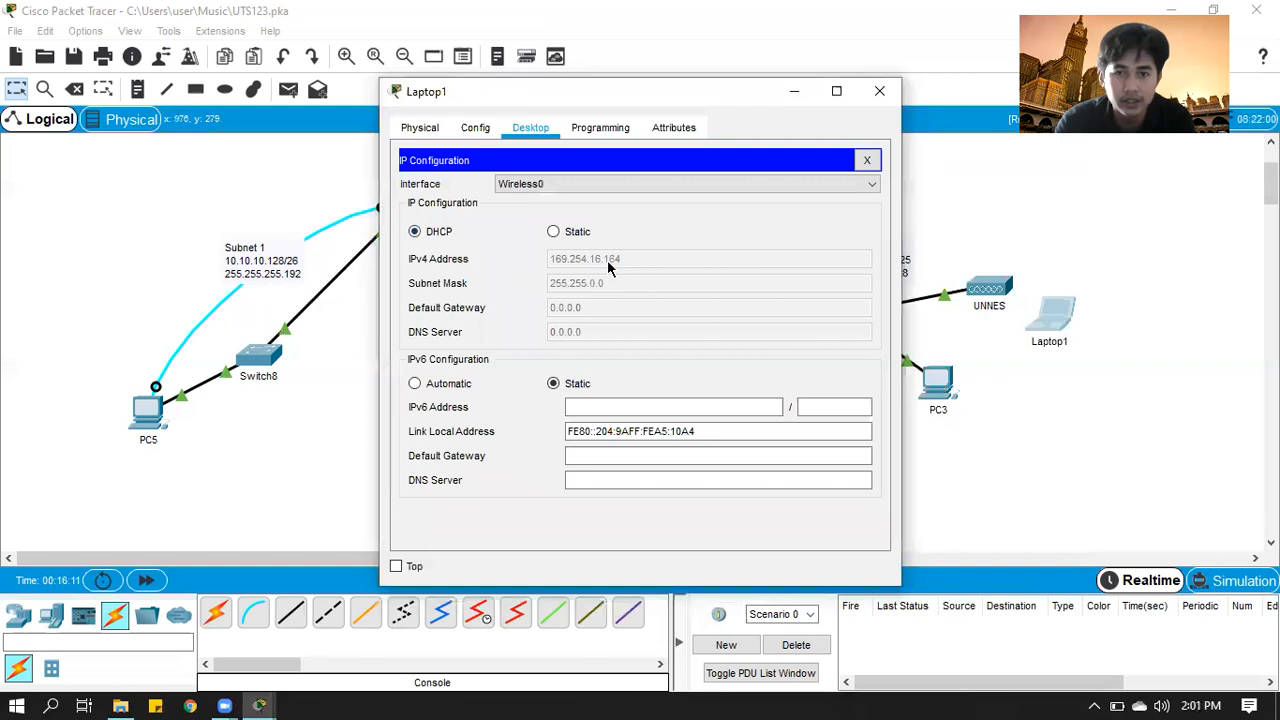
left_click(556, 231)
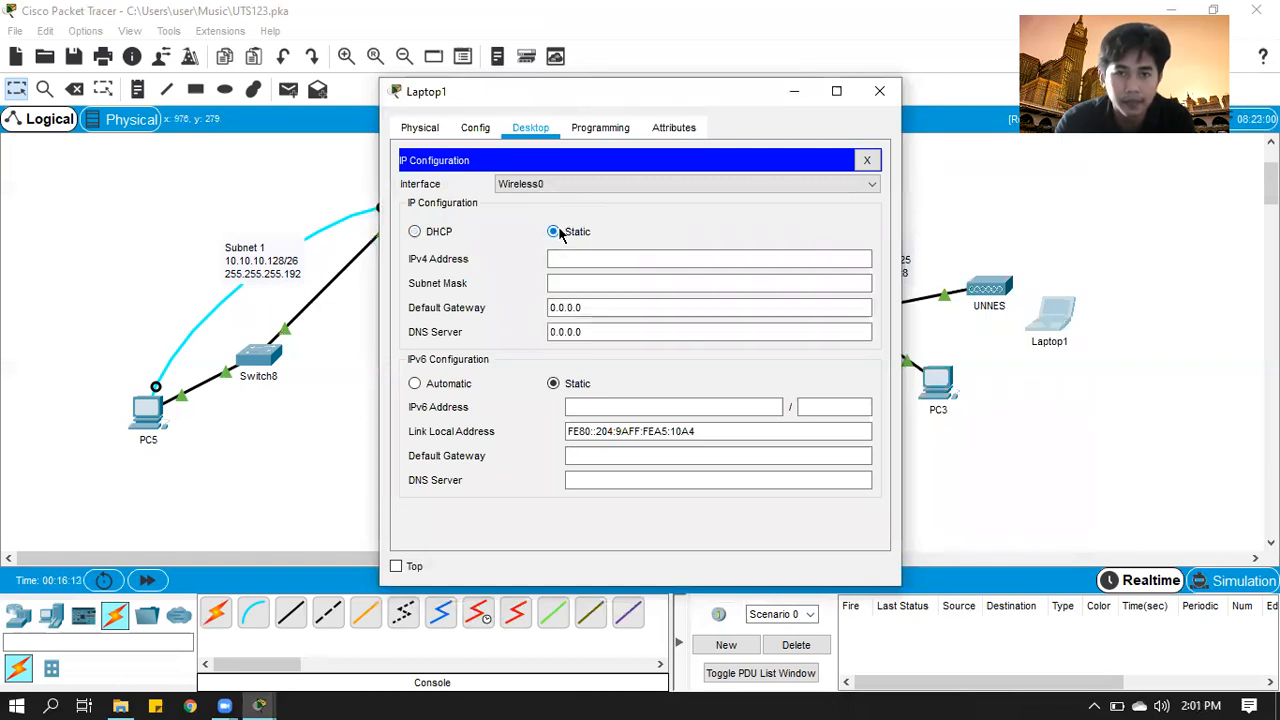
left_click(421, 231)
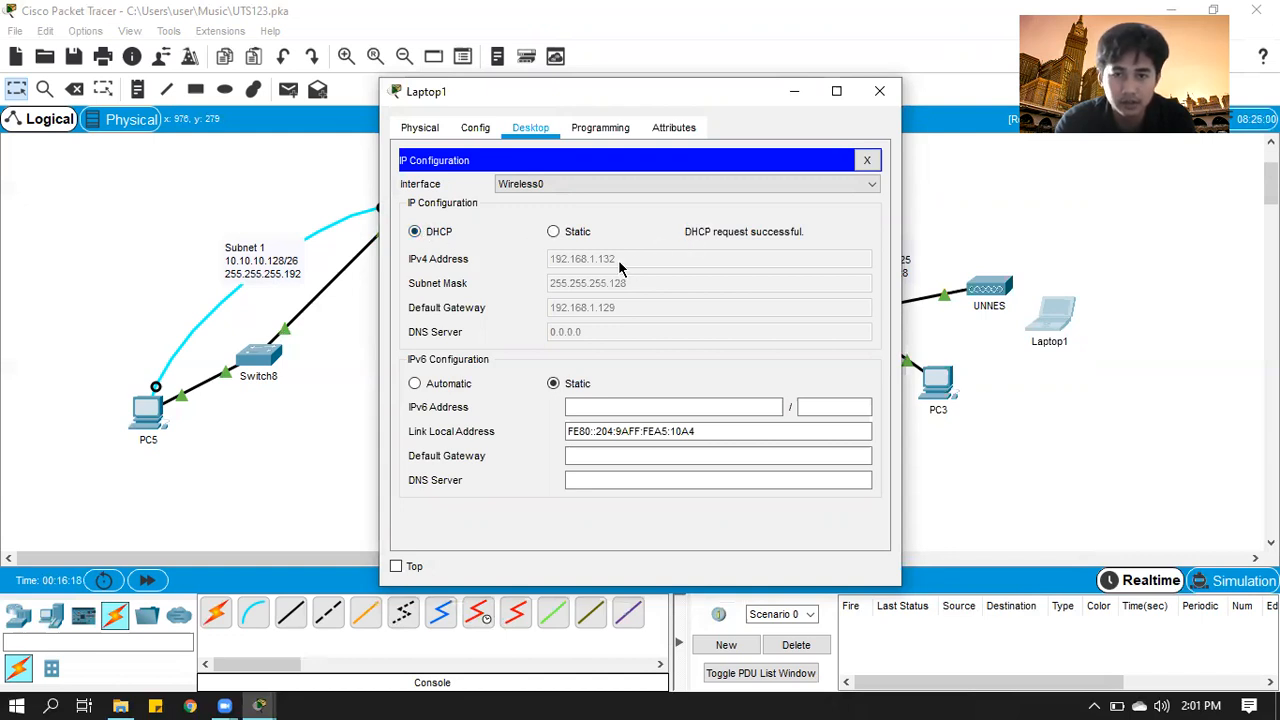
left_click(864, 162)
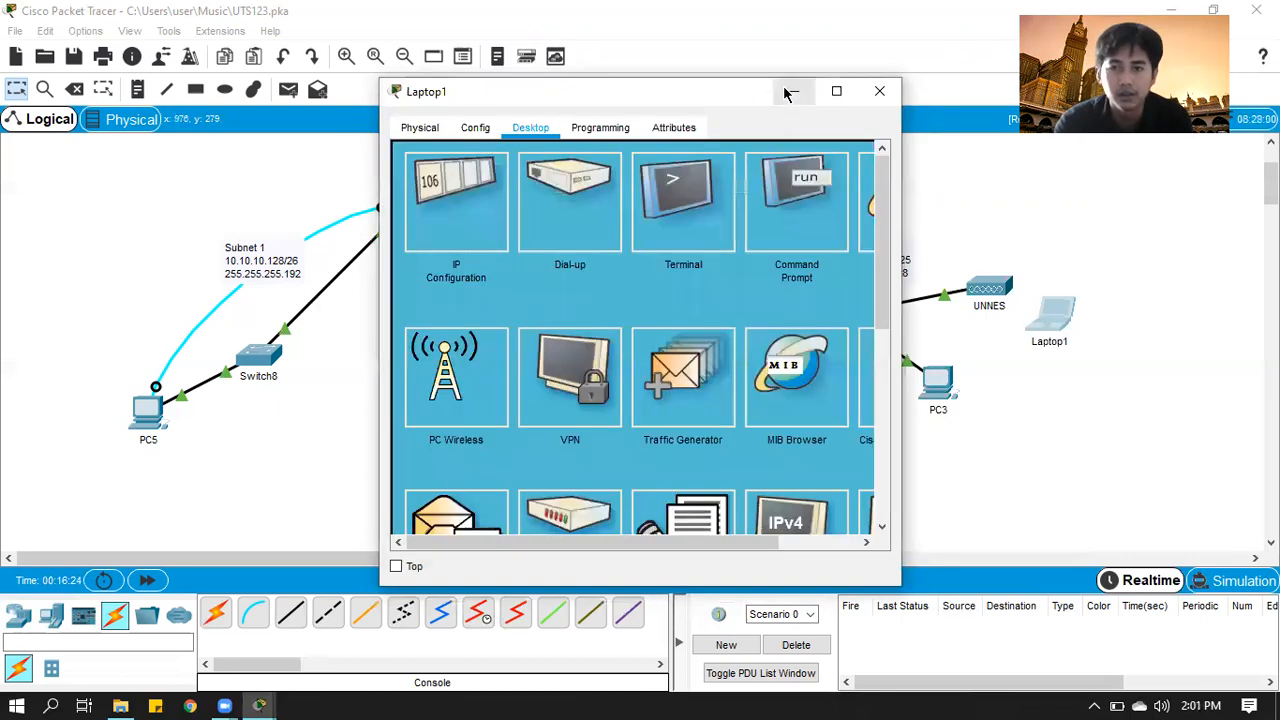
left_click(794, 91)
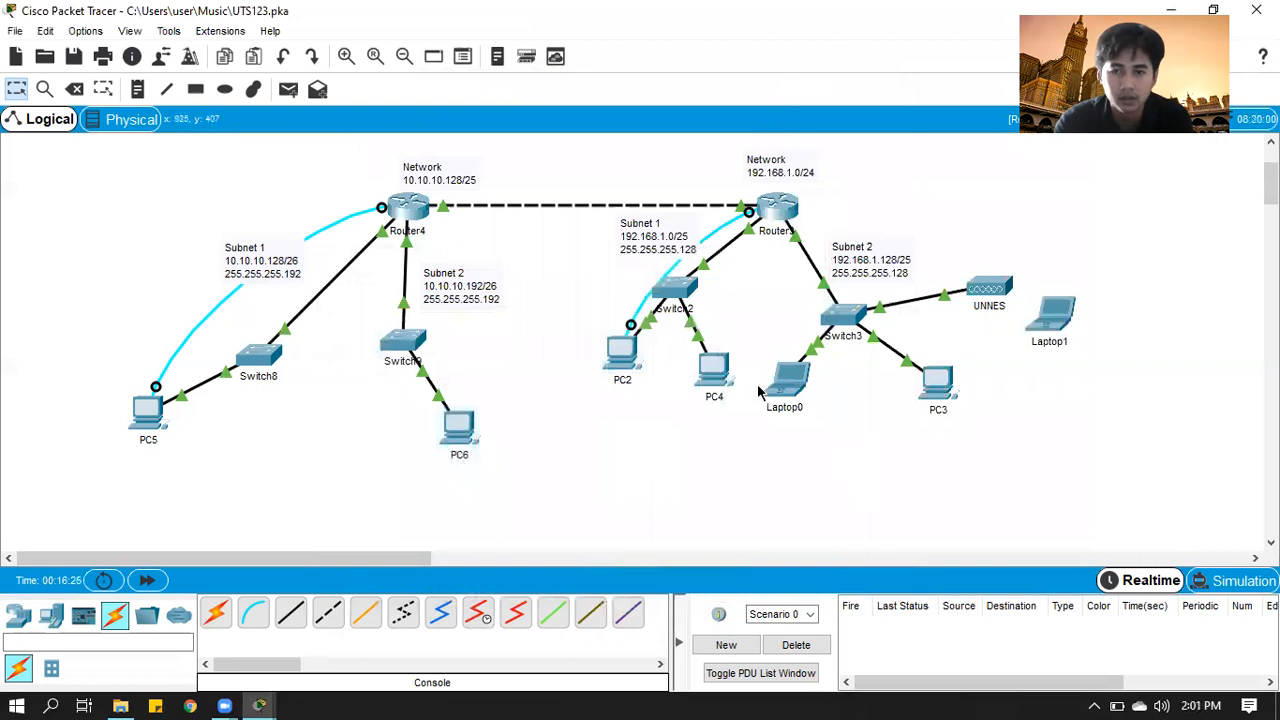
Open Laptop1's command prompt and ping 10.10.10.129 to test the route to the other network
left_click(1051, 318)
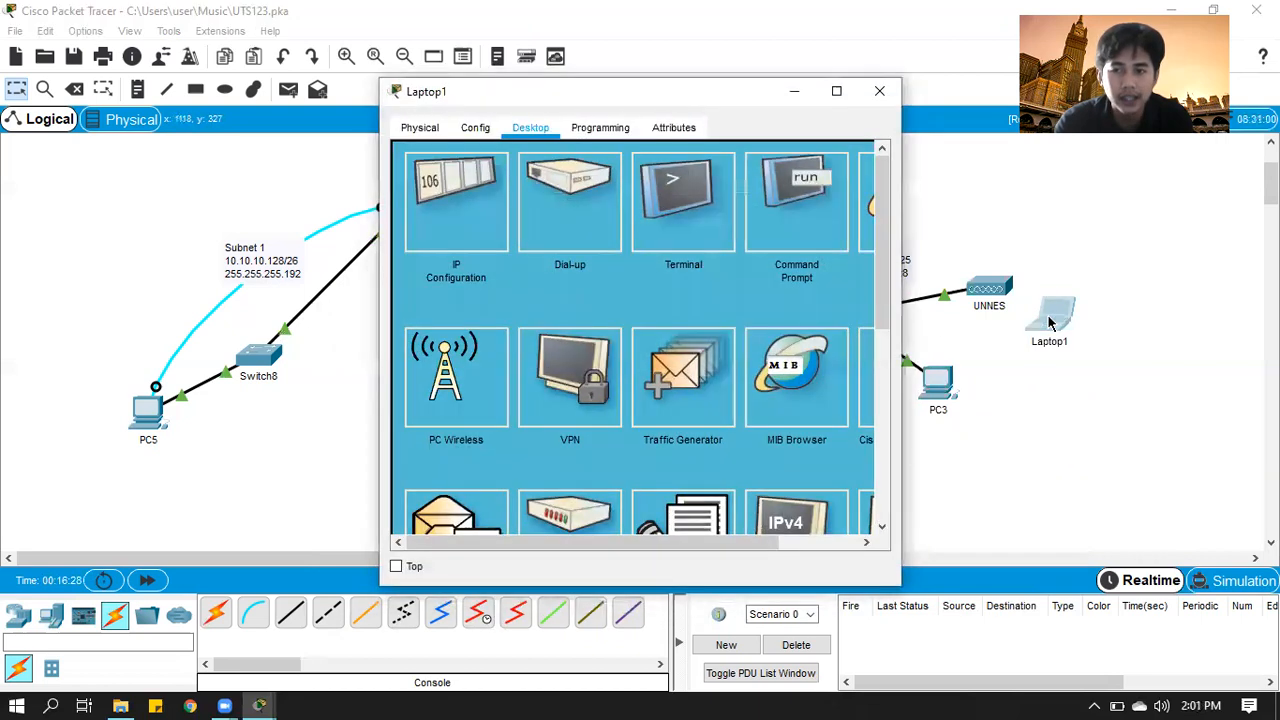
left_click(799, 228)
type("PIN")
key("BackSpace")
key("BackSpace")
key("BackSpace")
type("ping 10")
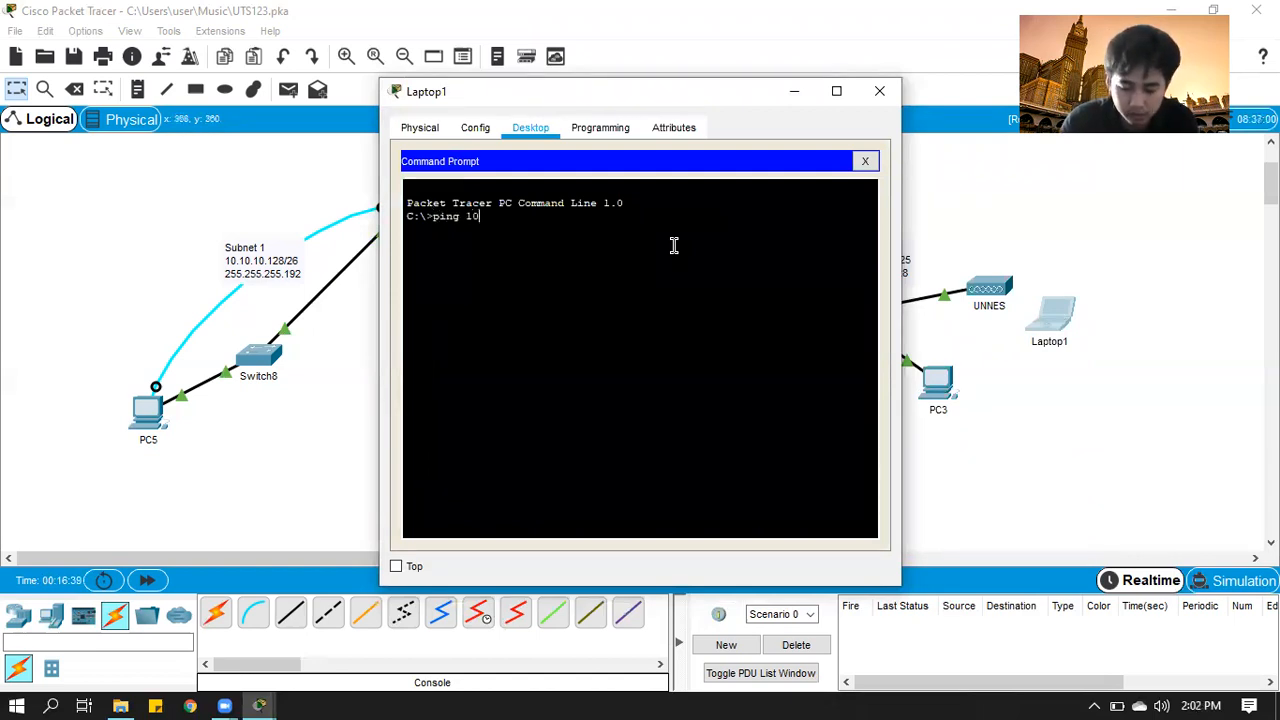
type(".10.10.129")
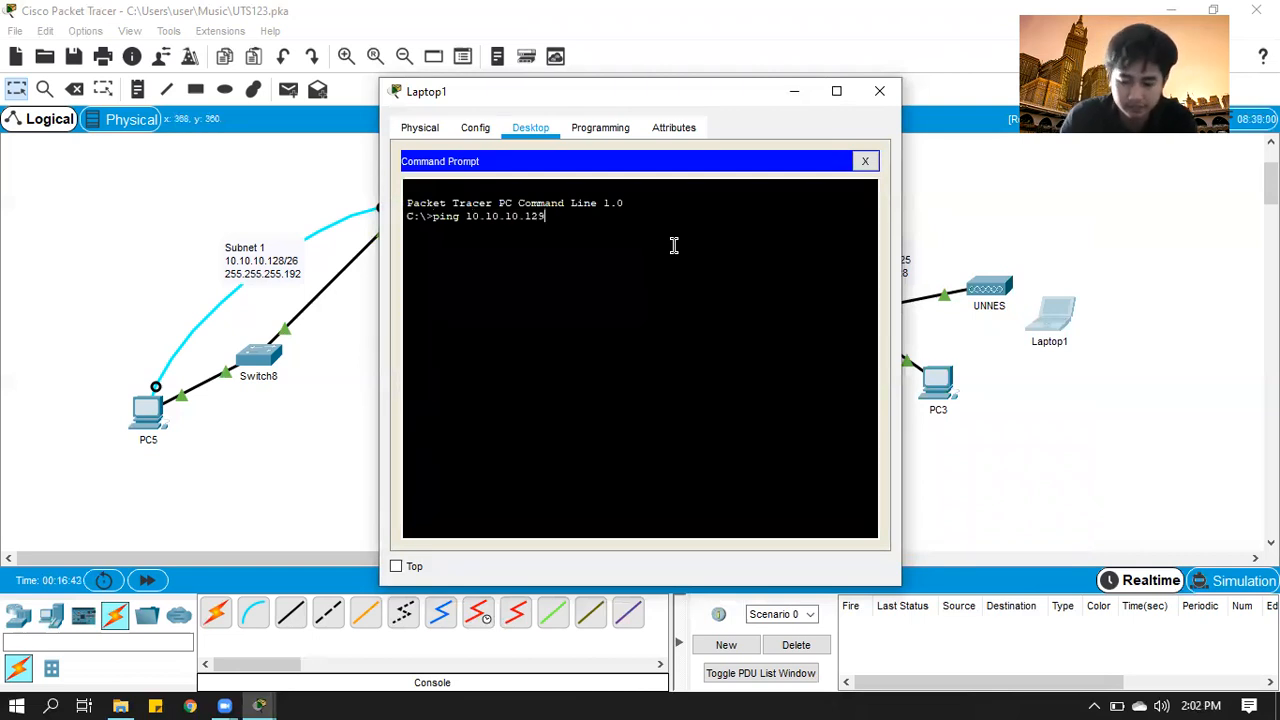
key("Return")
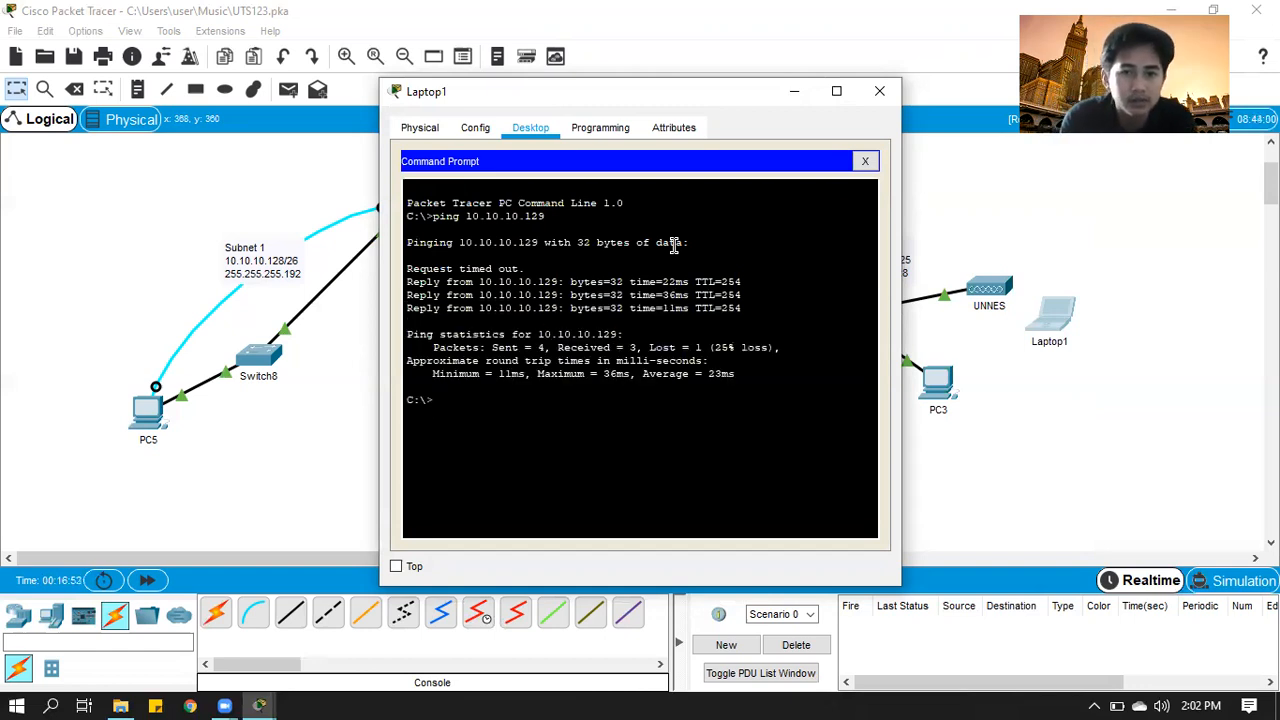
Repeat the ping to 10.10.10.129 from Laptop1's command prompt
type("ping")
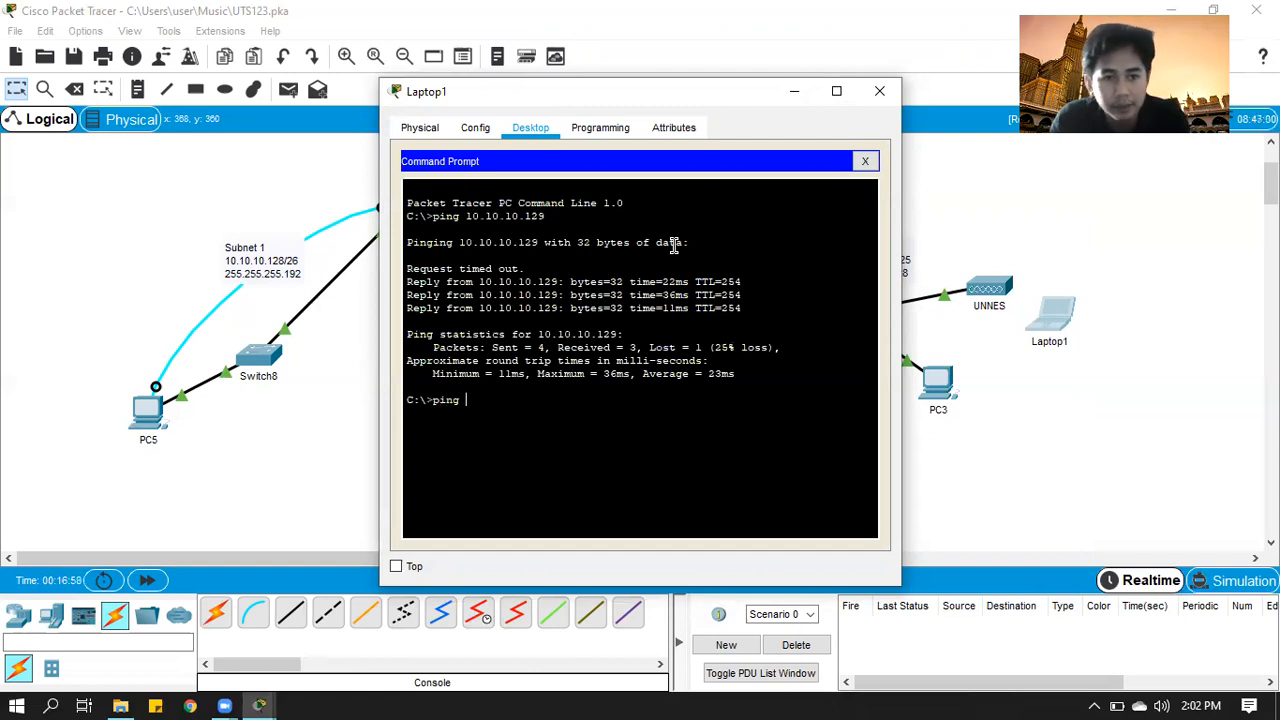
type(" 10.1")
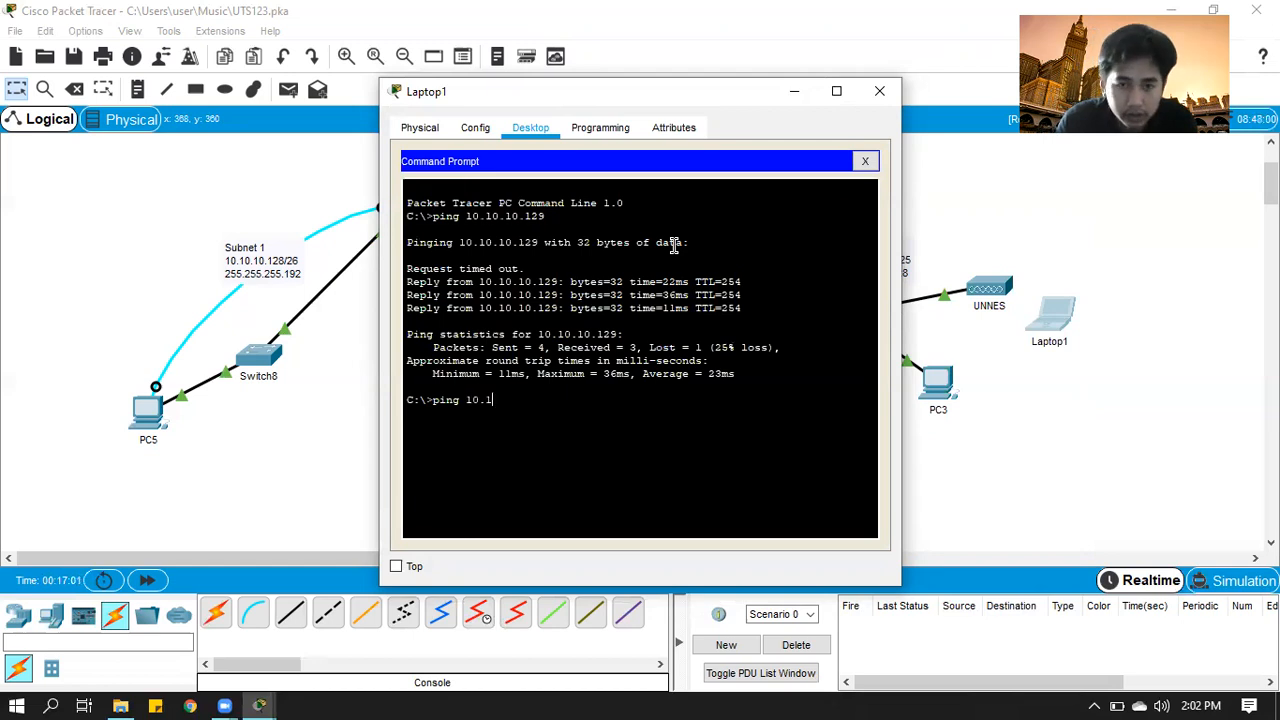
type("0.10.129")
key("Return")
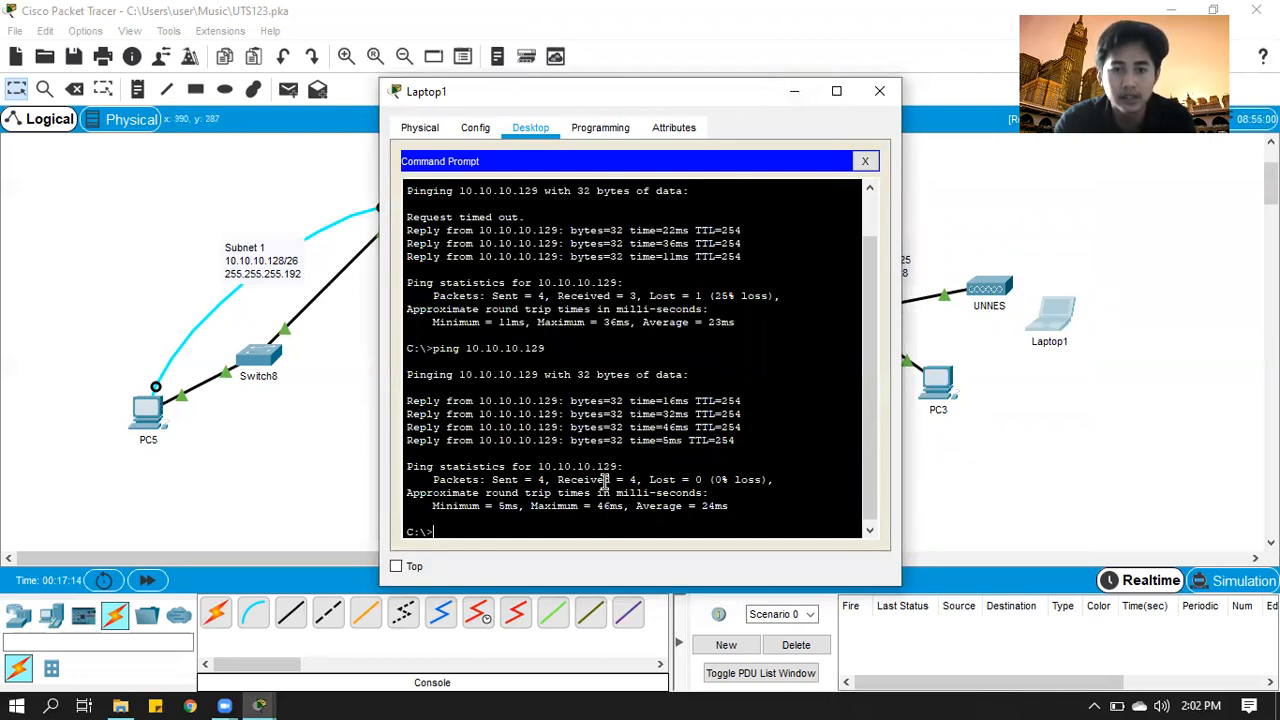
Check the sent and lost packet statistics of the repeated ping and minimize Laptop1's window
left_click_drag(728, 506, 548, 477)
left_click(503, 488)
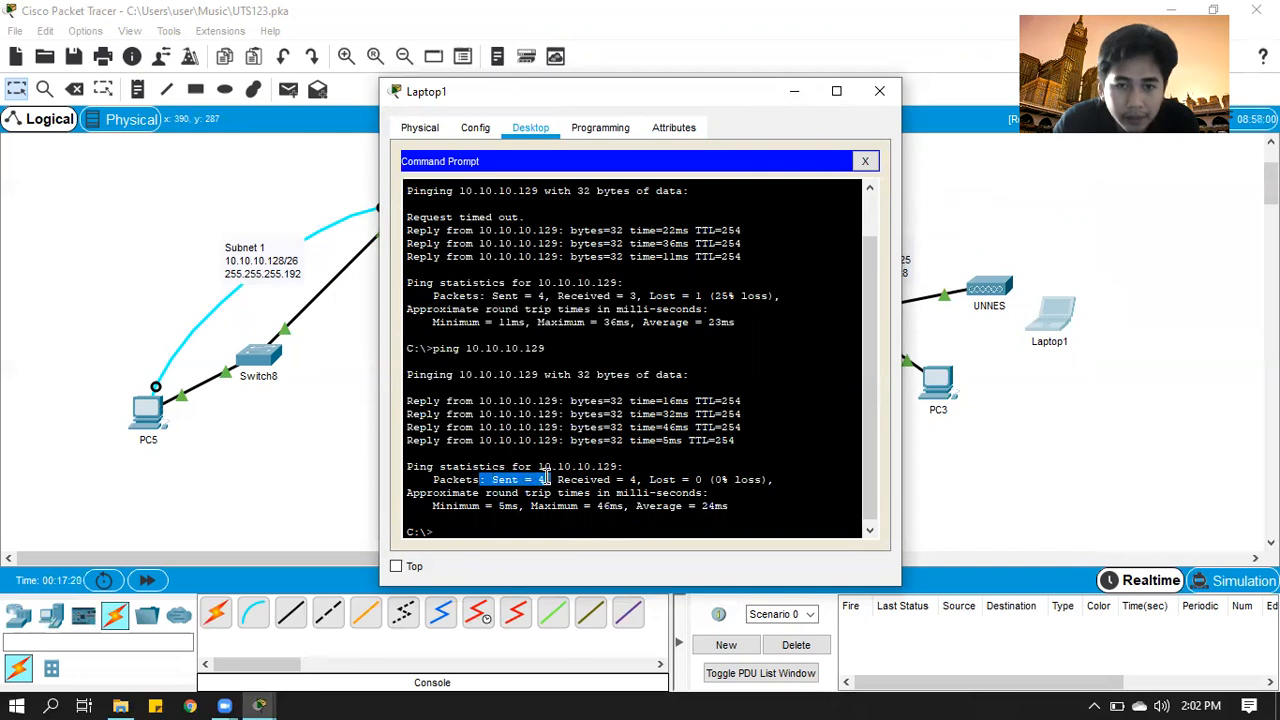
left_click_drag(648, 480, 777, 480)
left_click(797, 91)
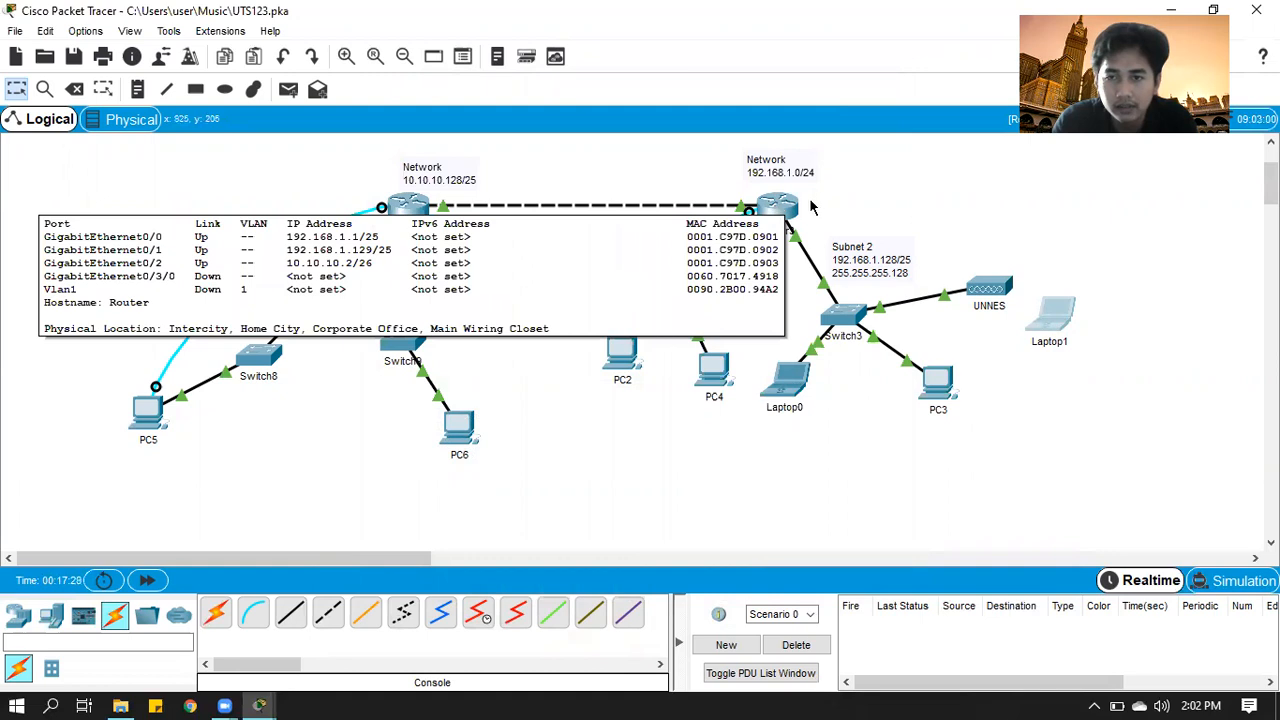
mouse_move(788, 213)
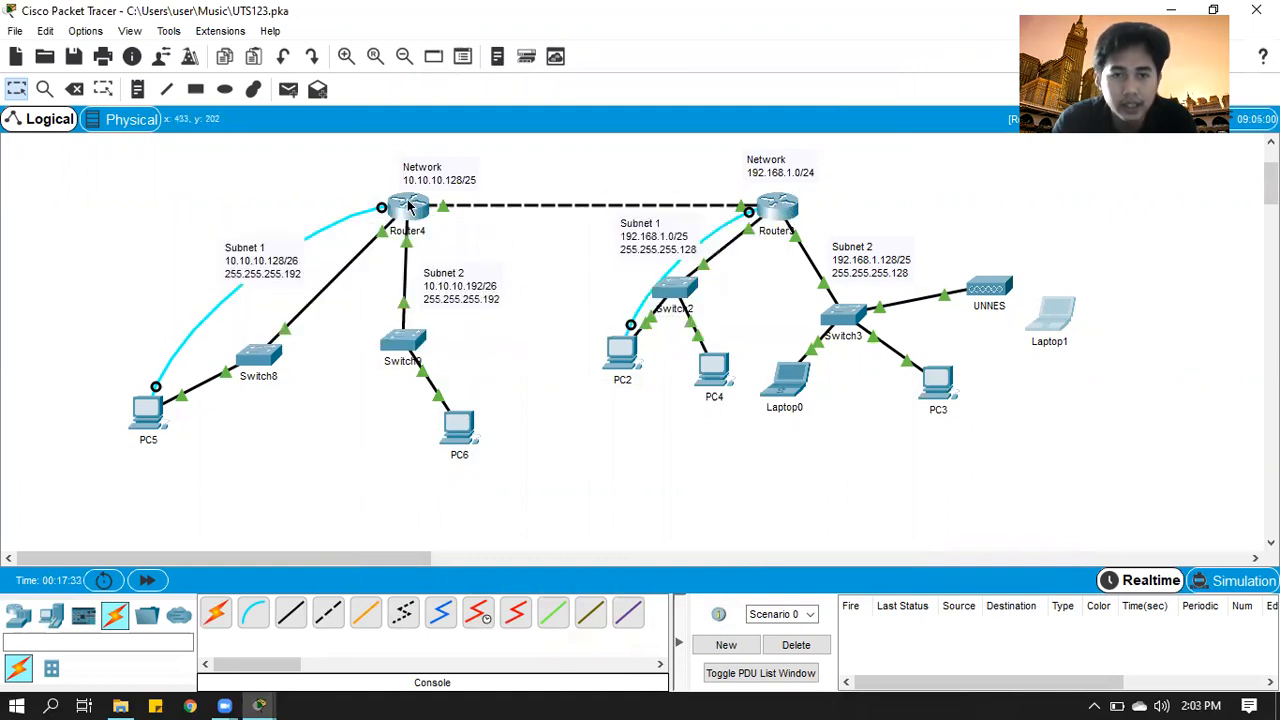
mouse_move(157, 416)
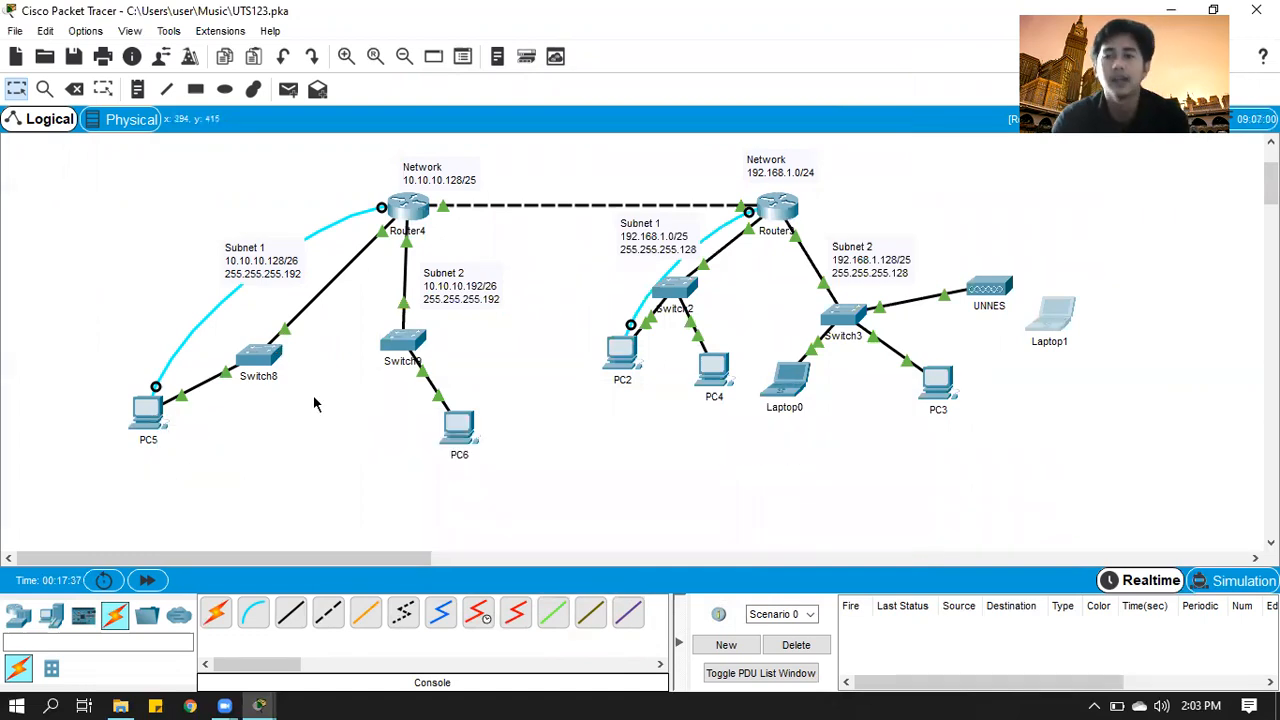